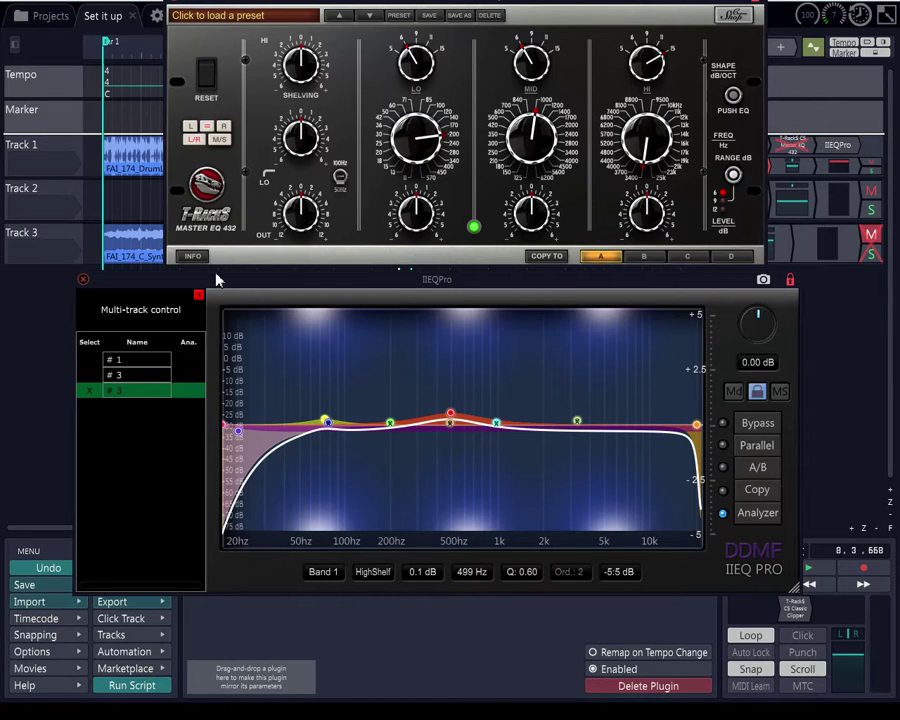
Place the IIEQPro window beneath the T-RackS Master EQ 432 controls and examine the settings of bands 1 and 2.
drag(384, 280, 397, 201)
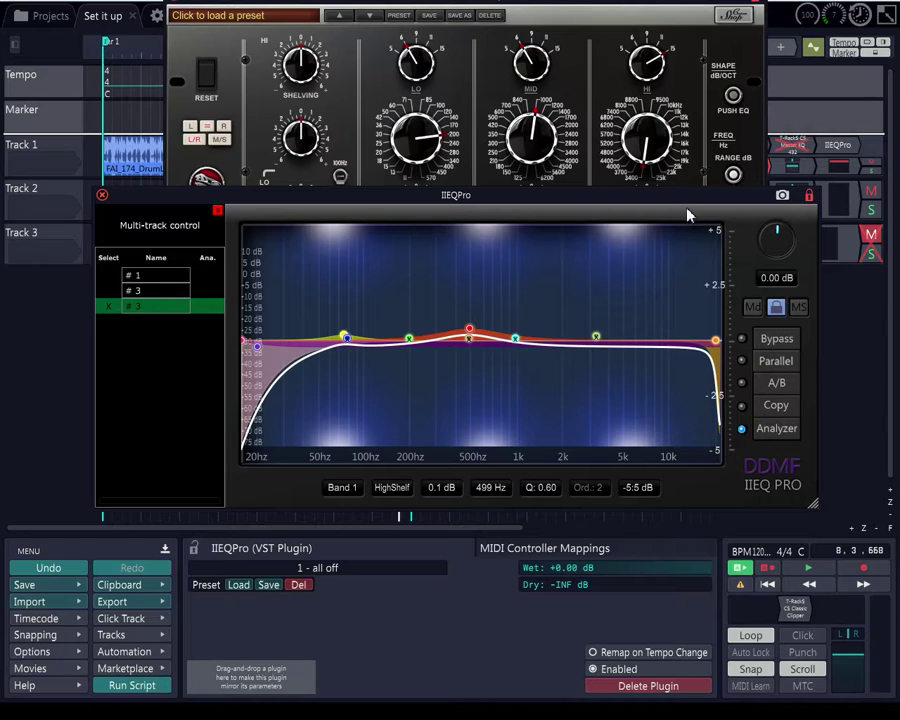
drag(663, 208, 643, 267)
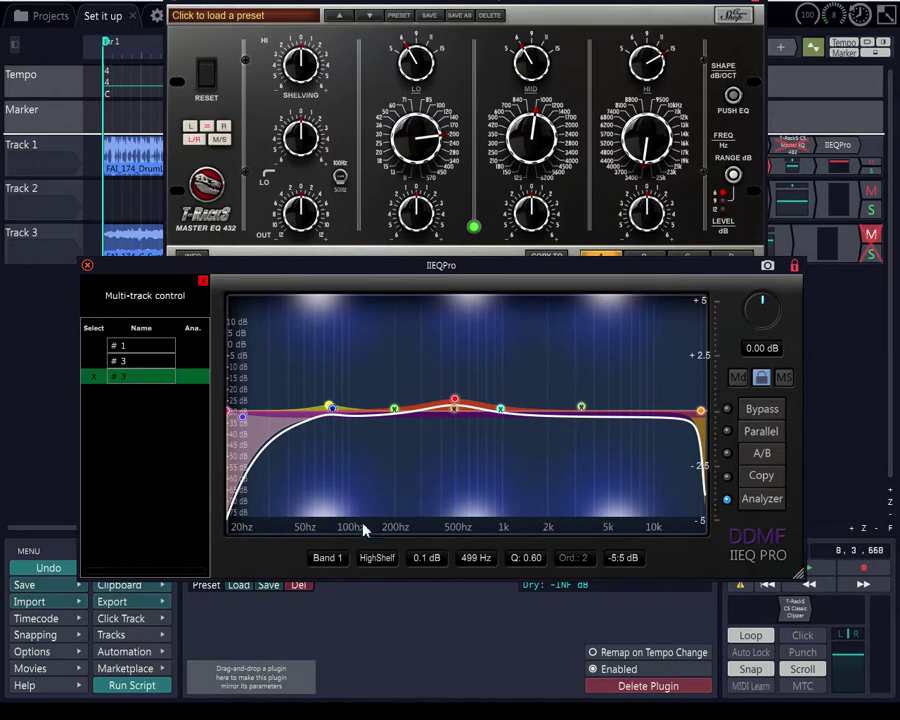
click(329, 560)
click(337, 455)
click(337, 566)
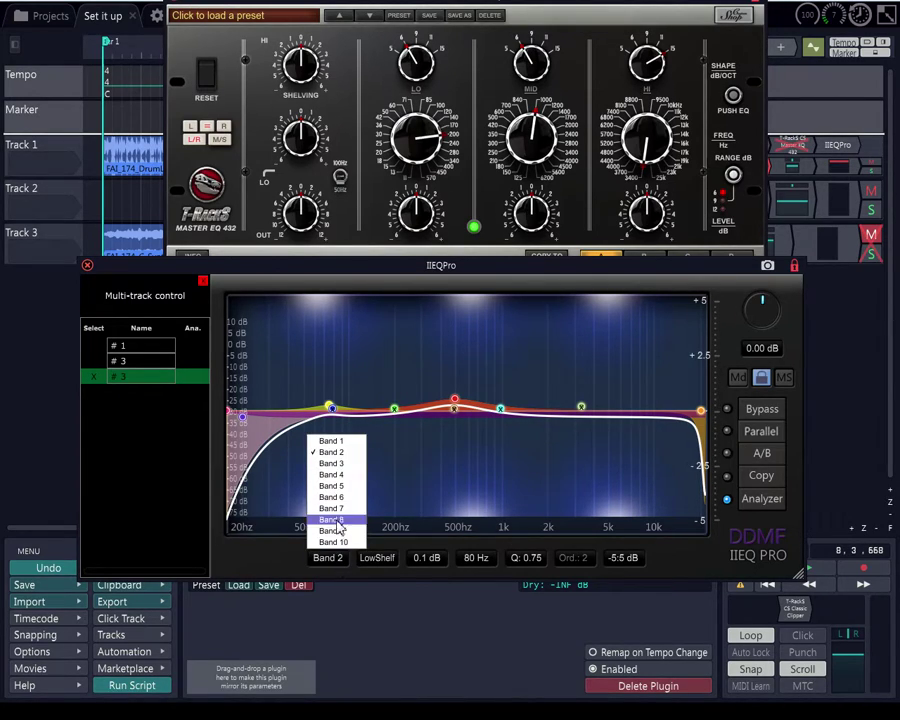
click(332, 437)
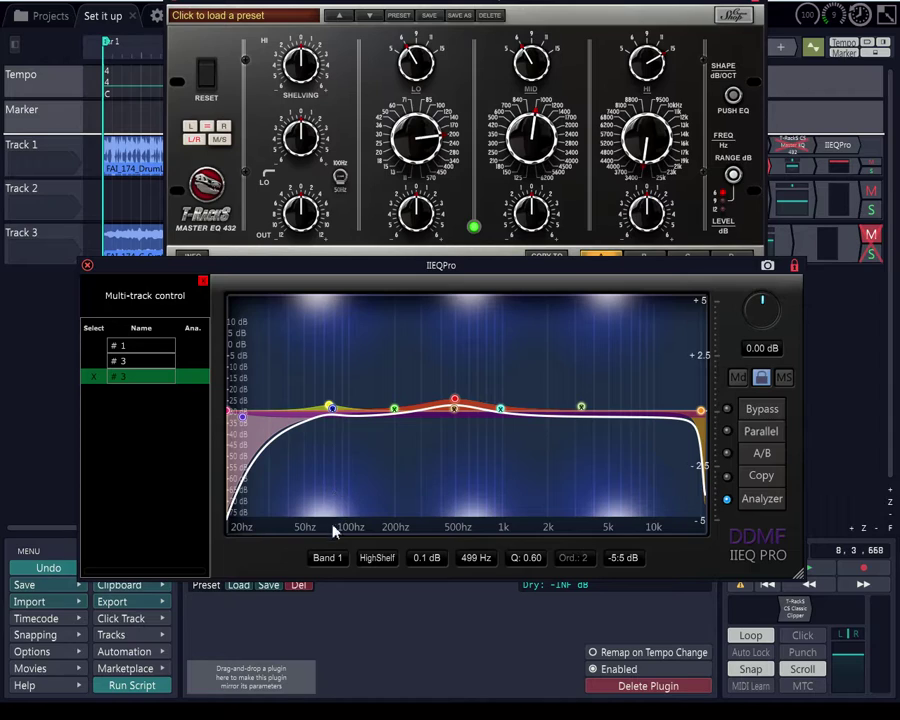
click(332, 561)
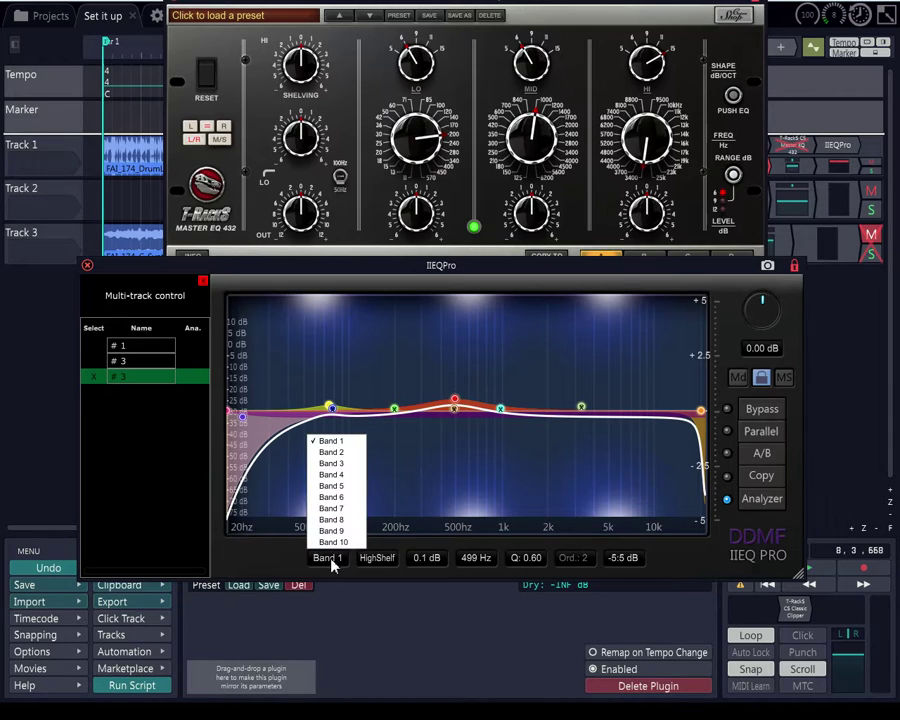
click(332, 452)
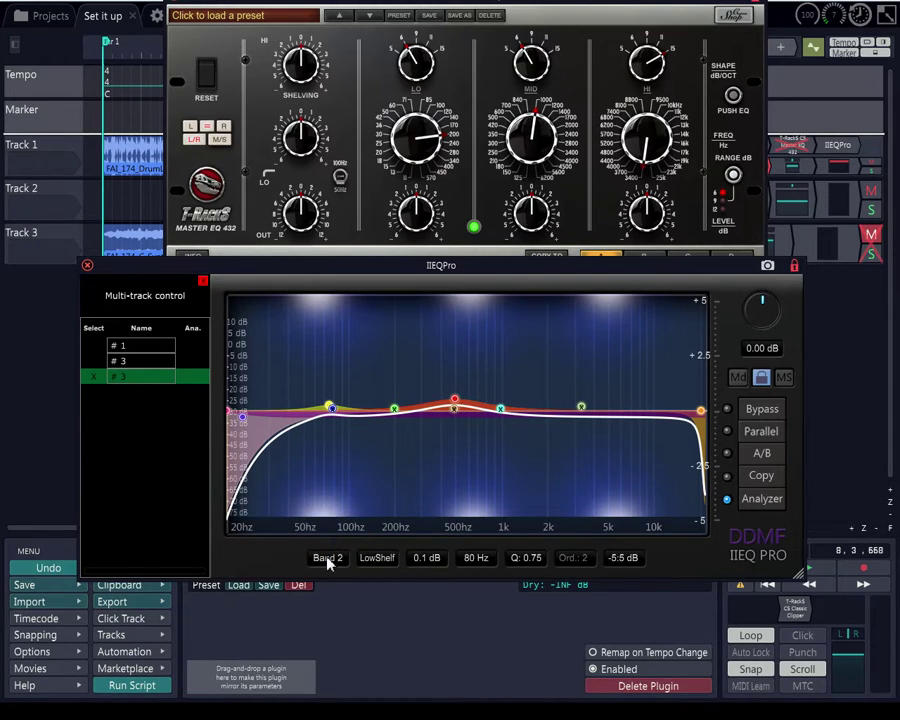
Examine the filter type, gain, frequency and Q of IIEQPro bands 3, 4 and 5.
click(329, 557)
click(332, 465)
drag(428, 122, 428, 132)
click(330, 558)
click(340, 476)
click(330, 558)
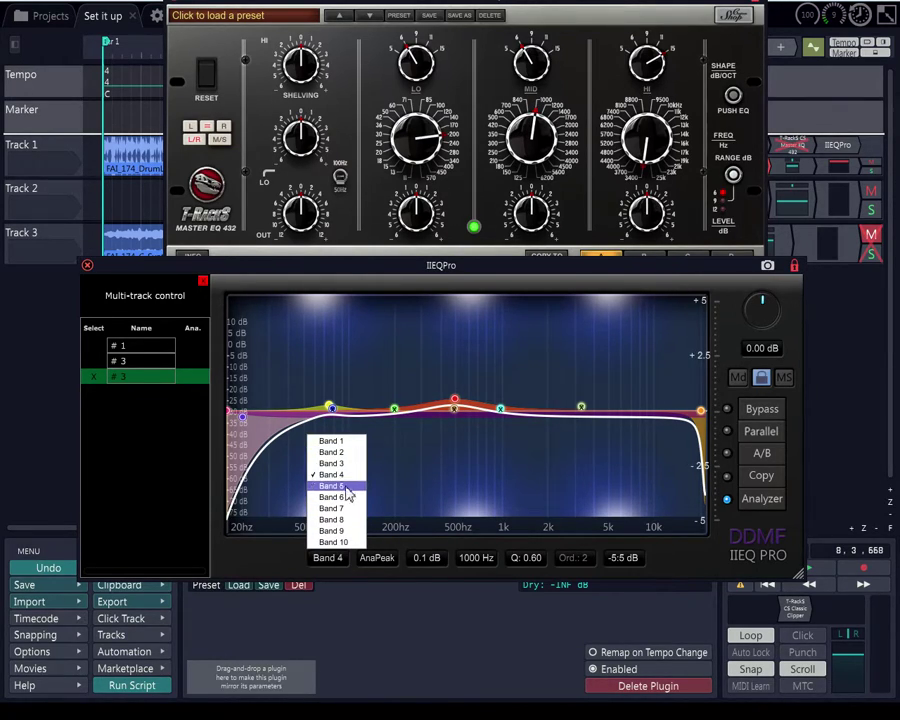
click(346, 487)
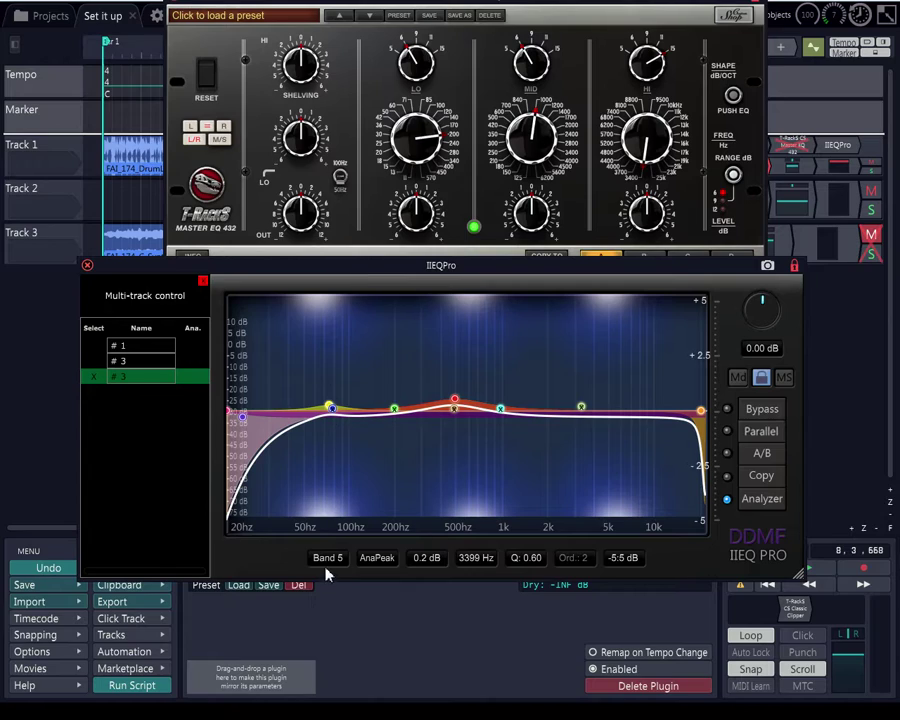
Review bands 1, 2, 4 and 5 again, and examine the filter settings of band 6.
click(327, 558)
click(331, 441)
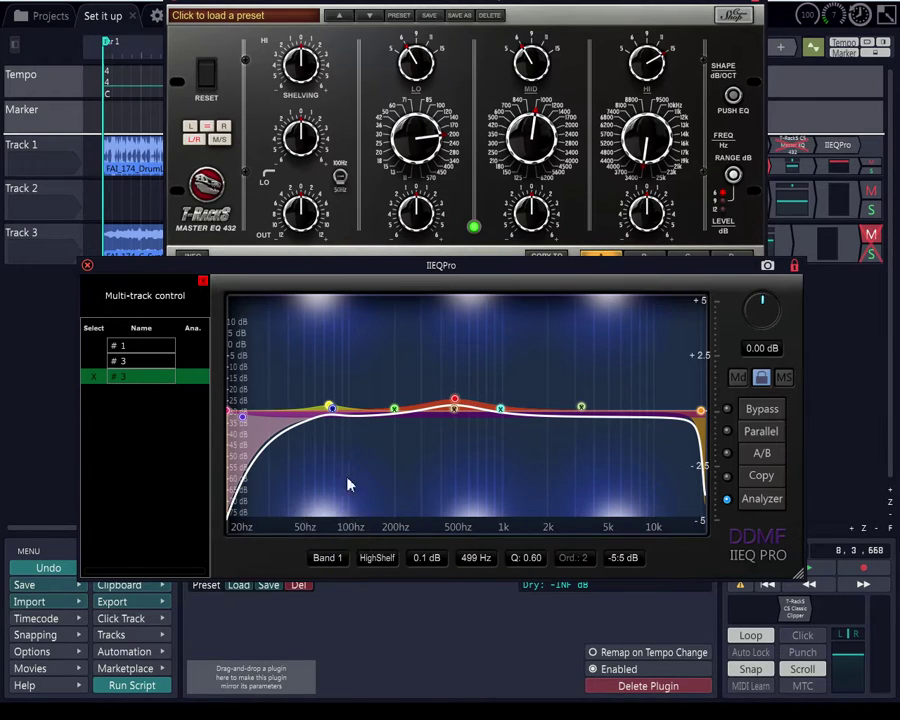
click(334, 557)
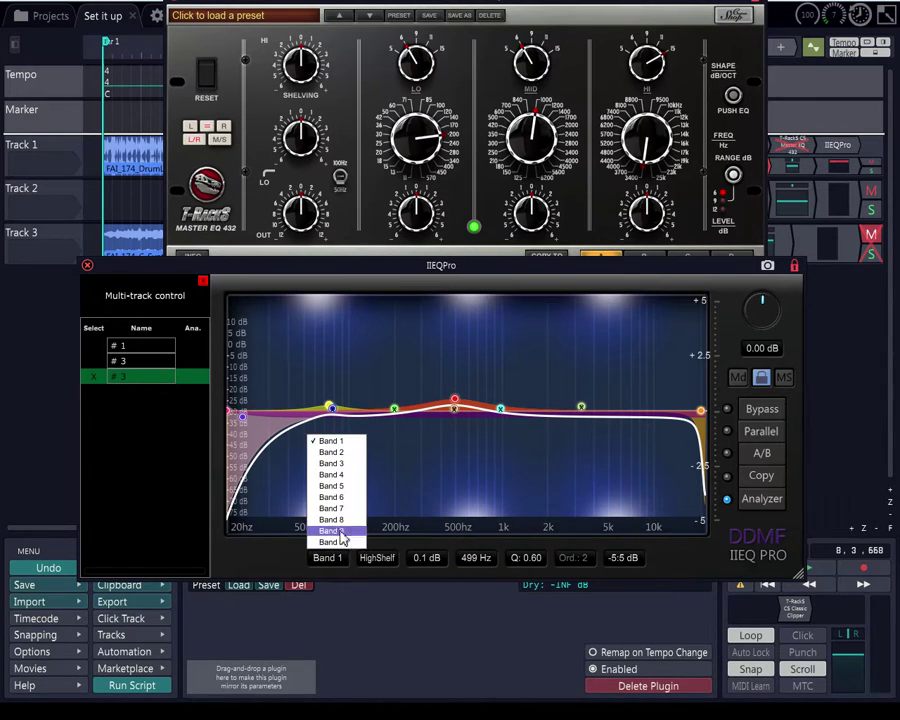
click(331, 452)
click(336, 562)
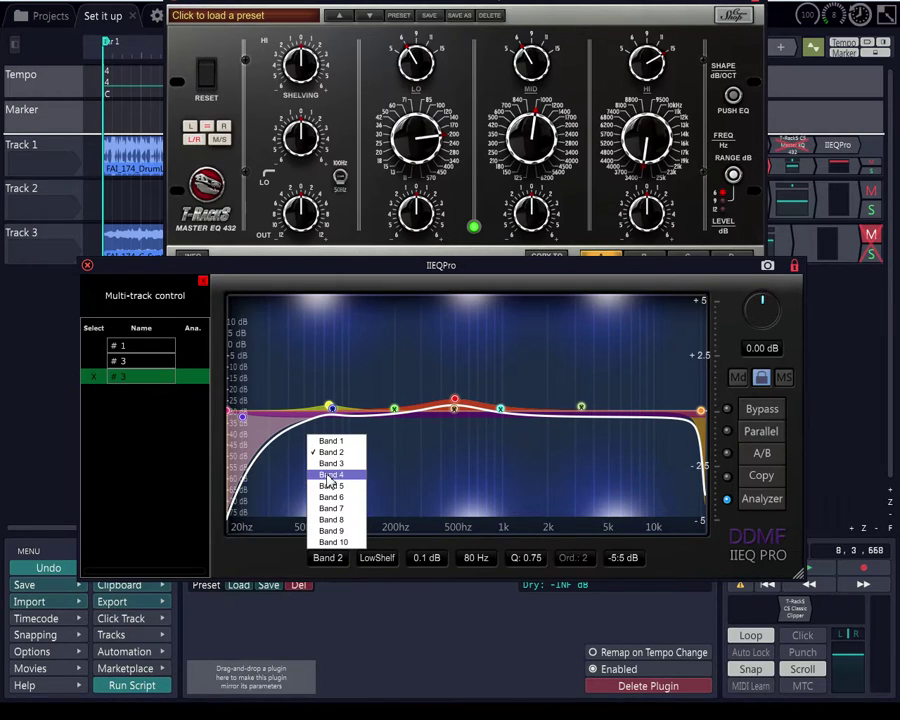
click(327, 475)
click(328, 558)
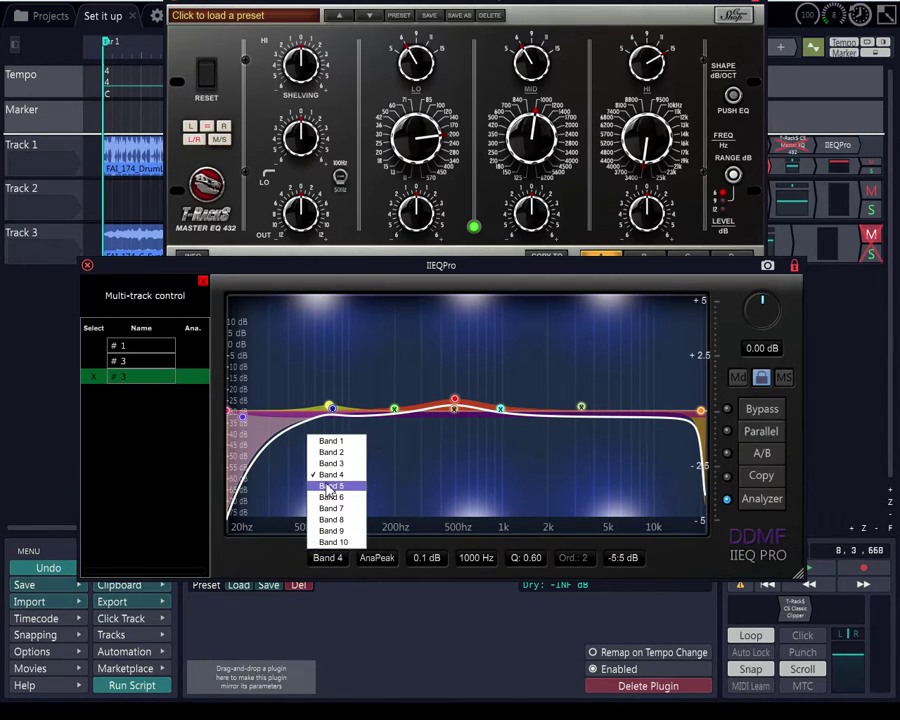
click(328, 486)
click(335, 558)
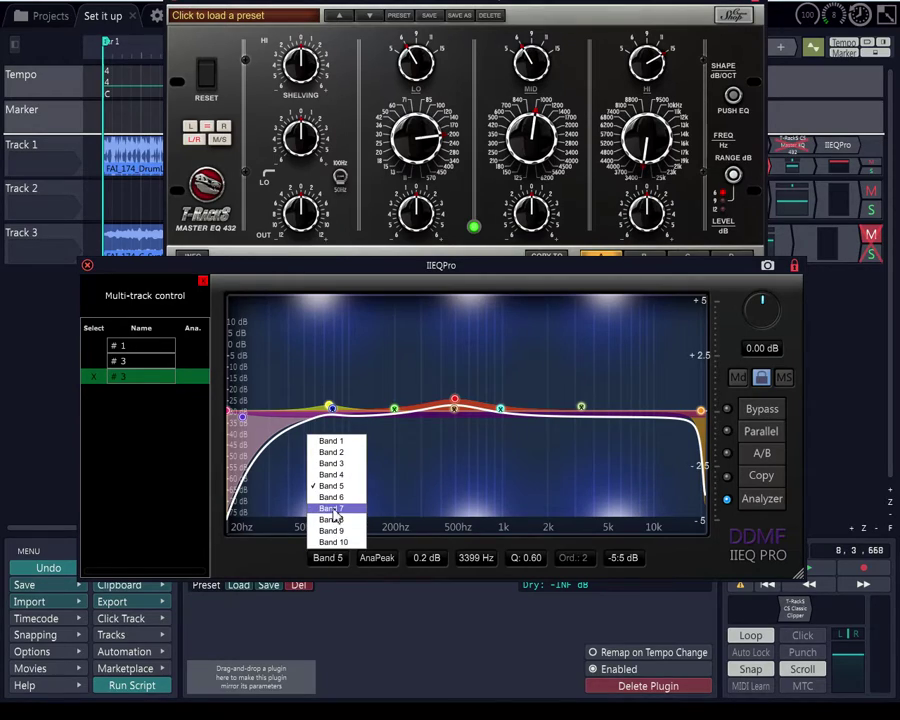
click(332, 519)
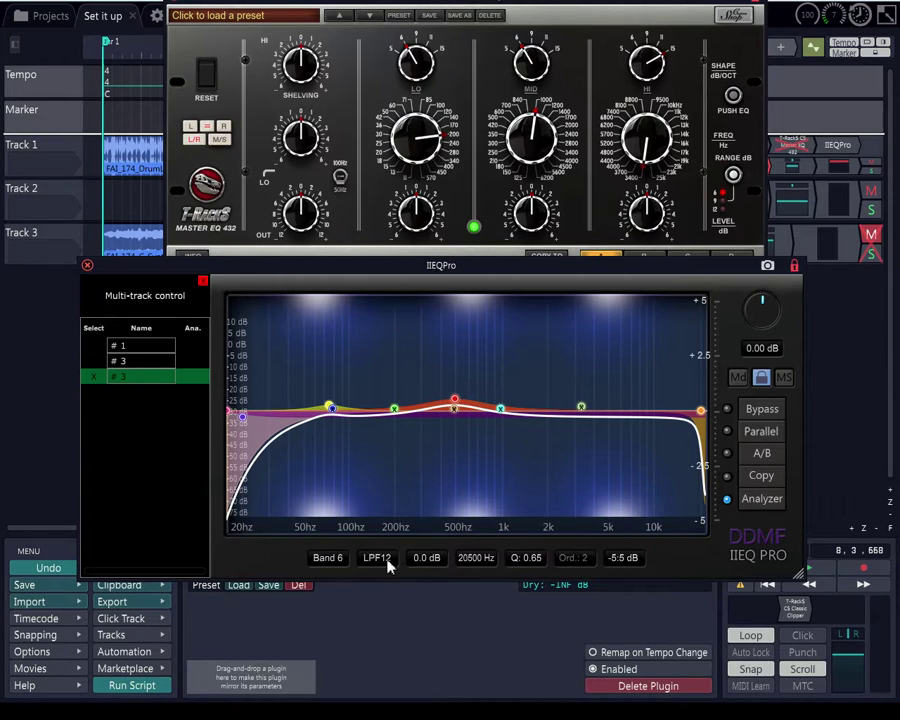
Examine the filter settings of IIEQPro bands 7, 9 and 10.
click(331, 560)
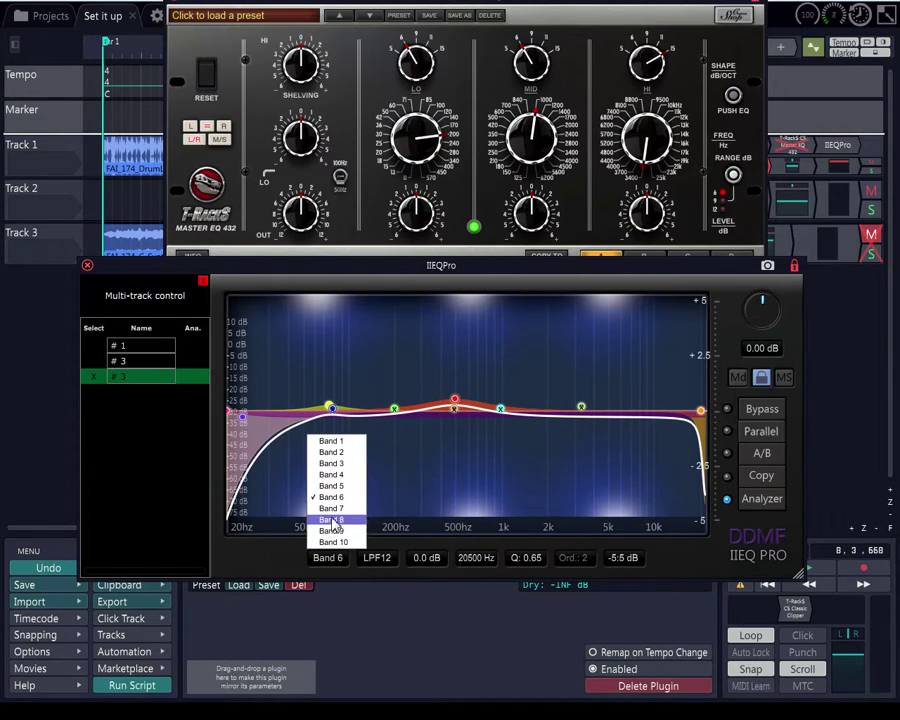
click(331, 508)
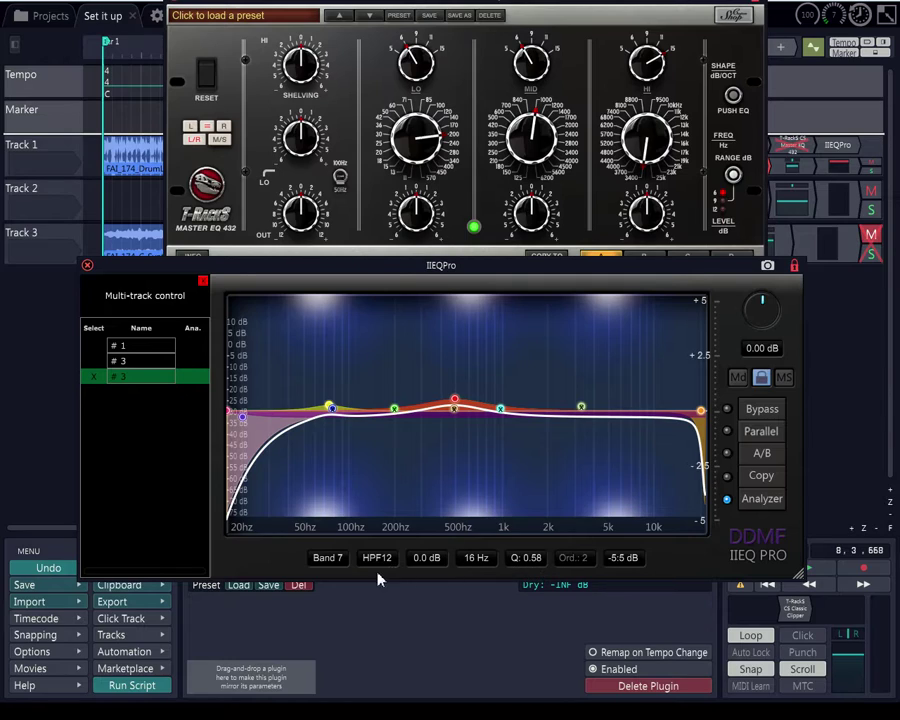
click(336, 560)
click(344, 530)
click(333, 560)
click(333, 530)
click(318, 561)
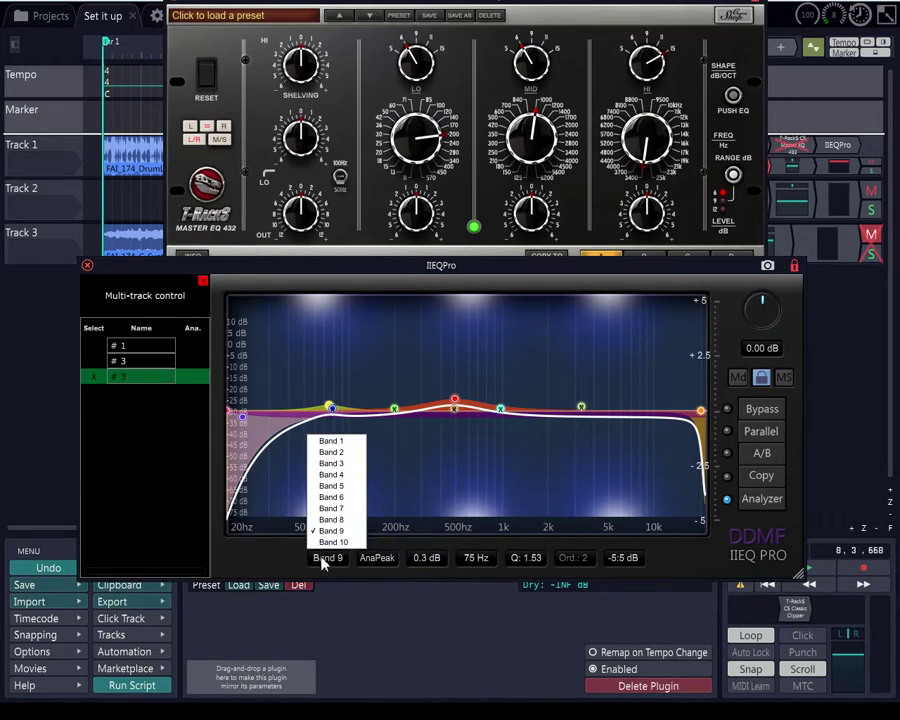
click(326, 540)
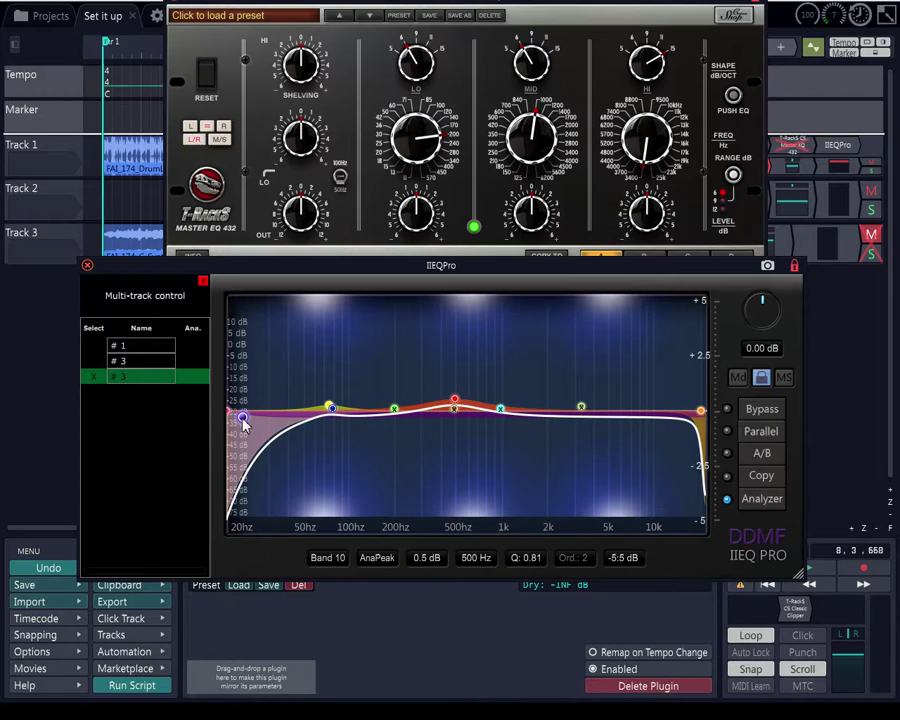
Compare the settings of bands 8 and 9 with their points on the EQ curve.
click(322, 558)
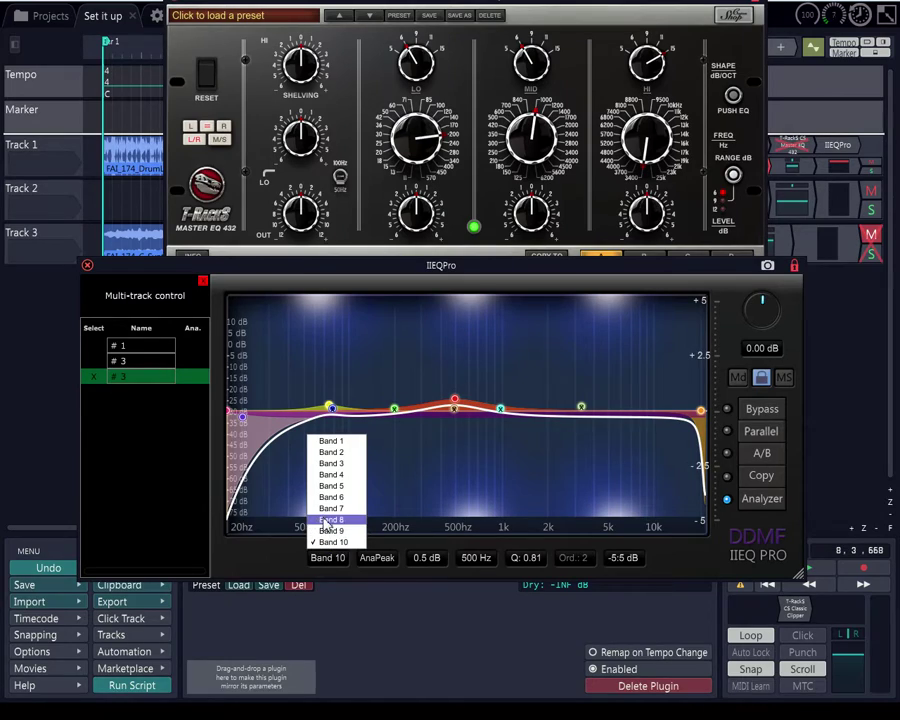
click(323, 520)
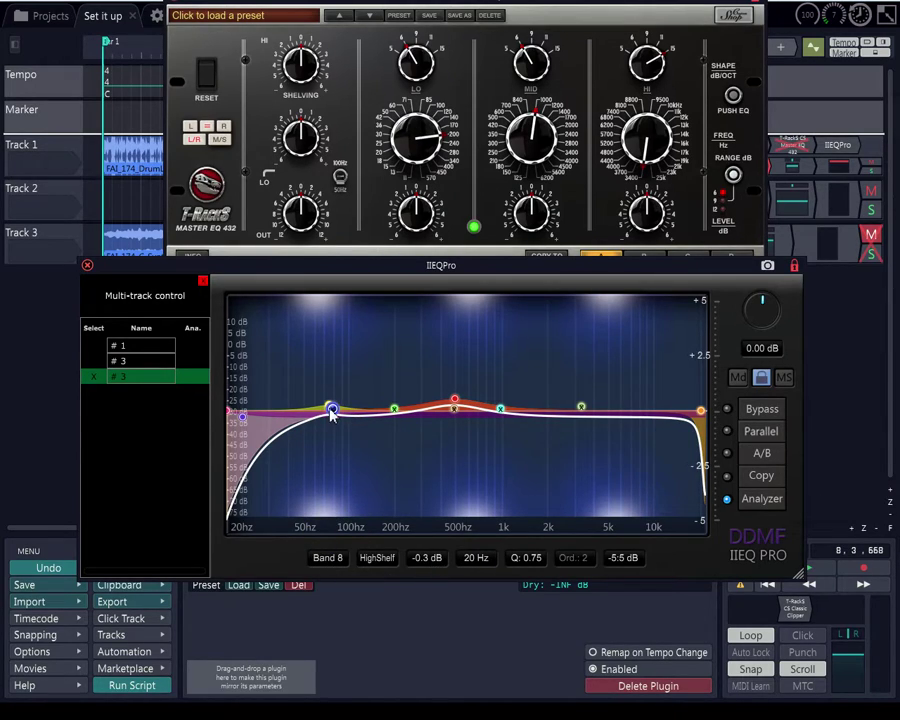
click(336, 559)
click(333, 530)
click(335, 563)
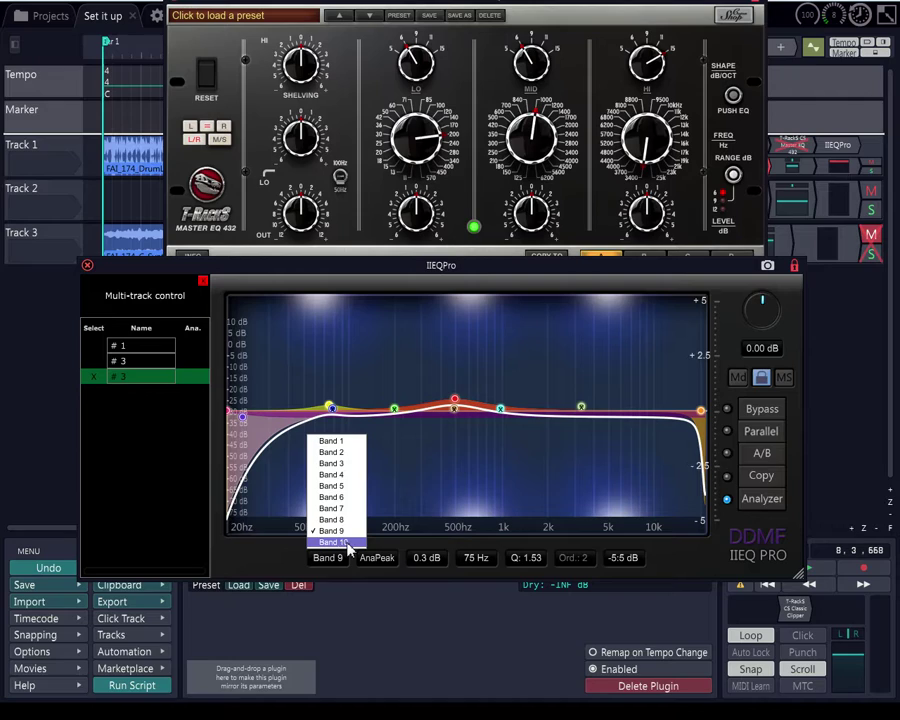
Review the filter types available for band 9 and keep AnaPeak selected.
click(377, 558)
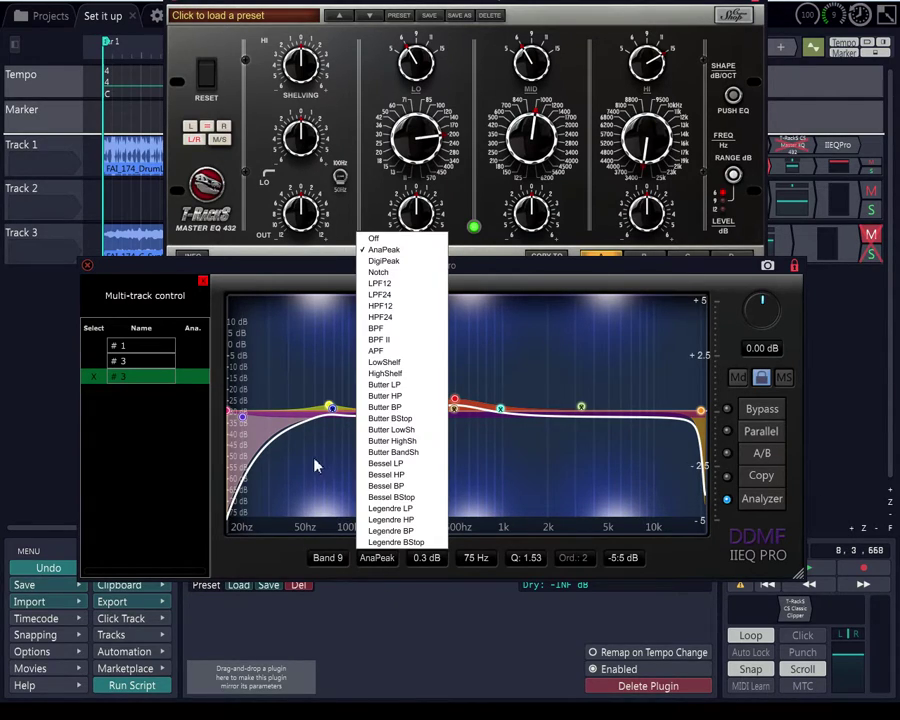
click(672, 558)
click(377, 558)
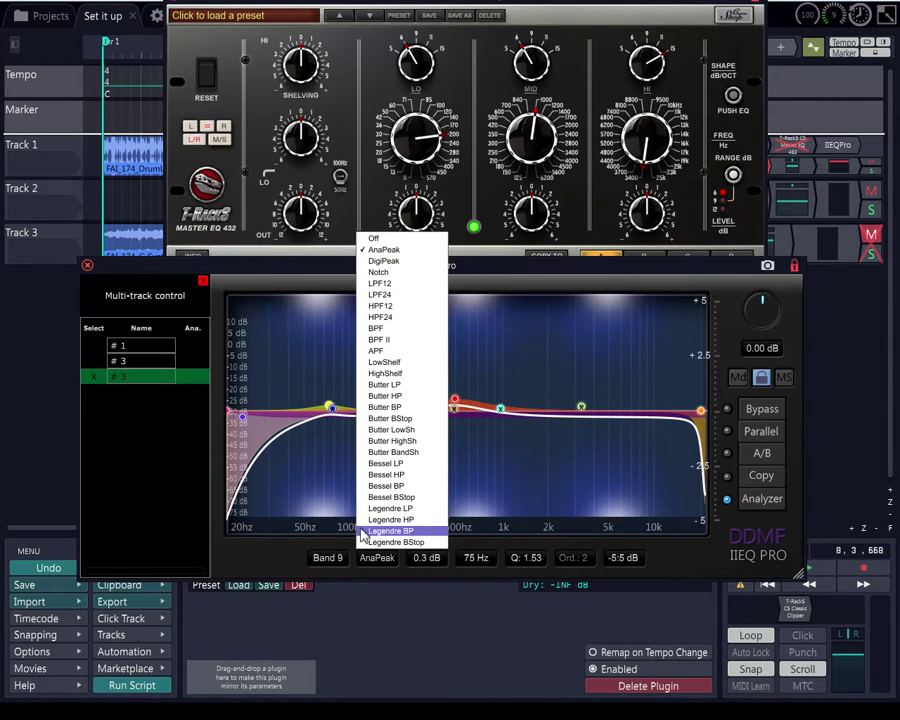
click(380, 250)
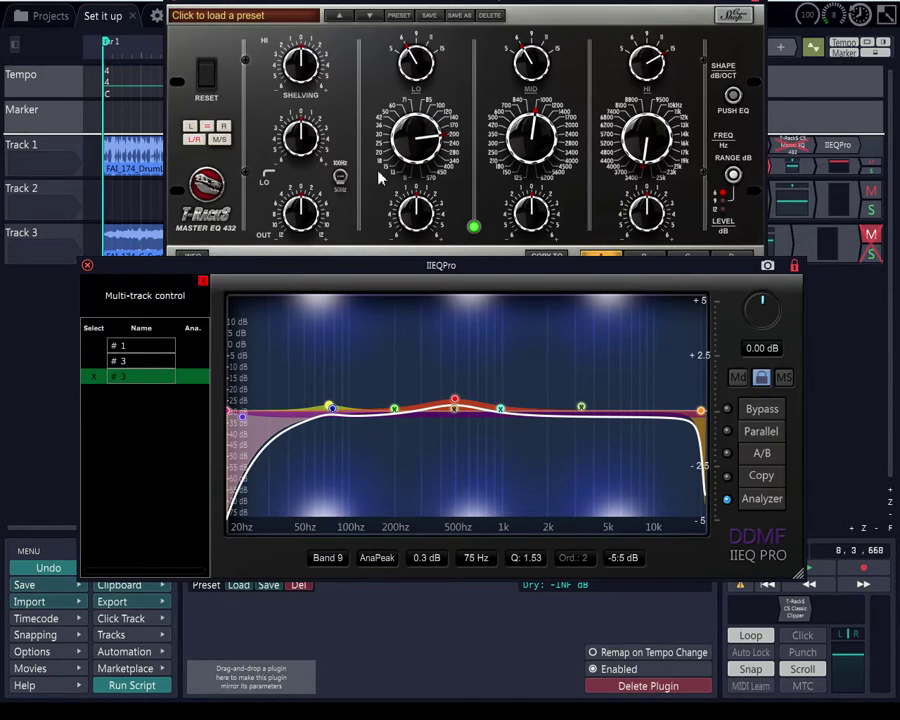
Raise the Master EQ 432 Mid level to about +6 dB and turn on the four bypassed bands in IIEQPro.
click(528, 229)
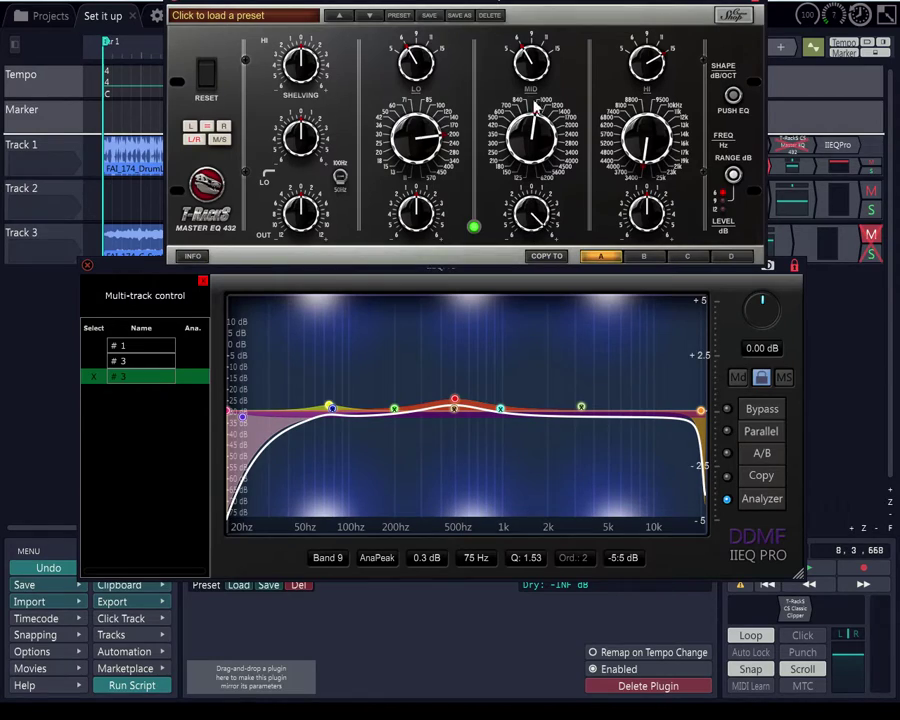
click(501, 418)
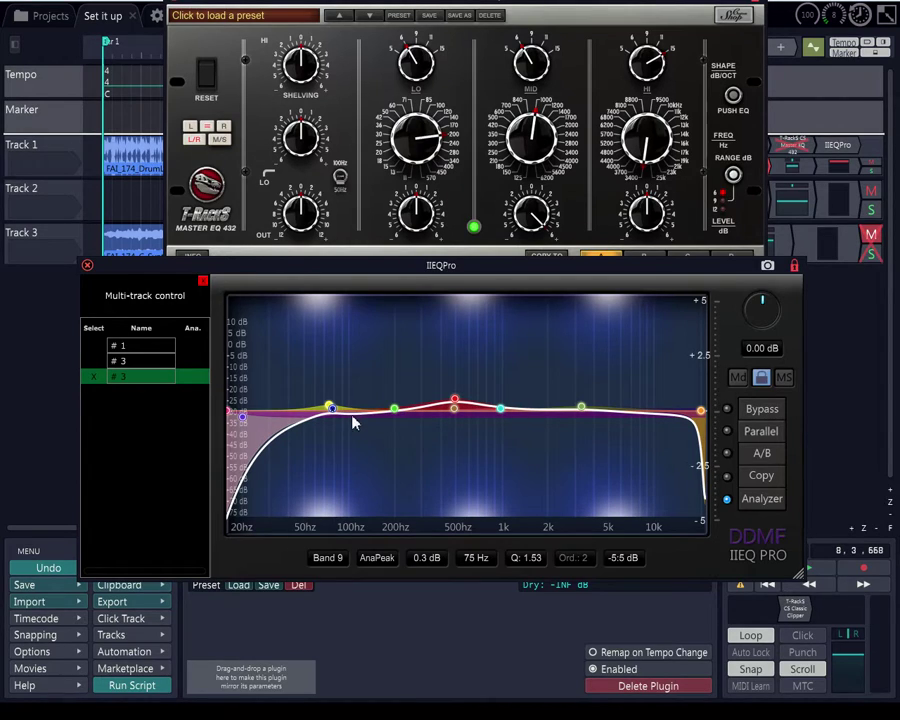
Check the settings of bands 4, 5 and 1 from their curve points, ending with band 4 selected.
click(499, 410)
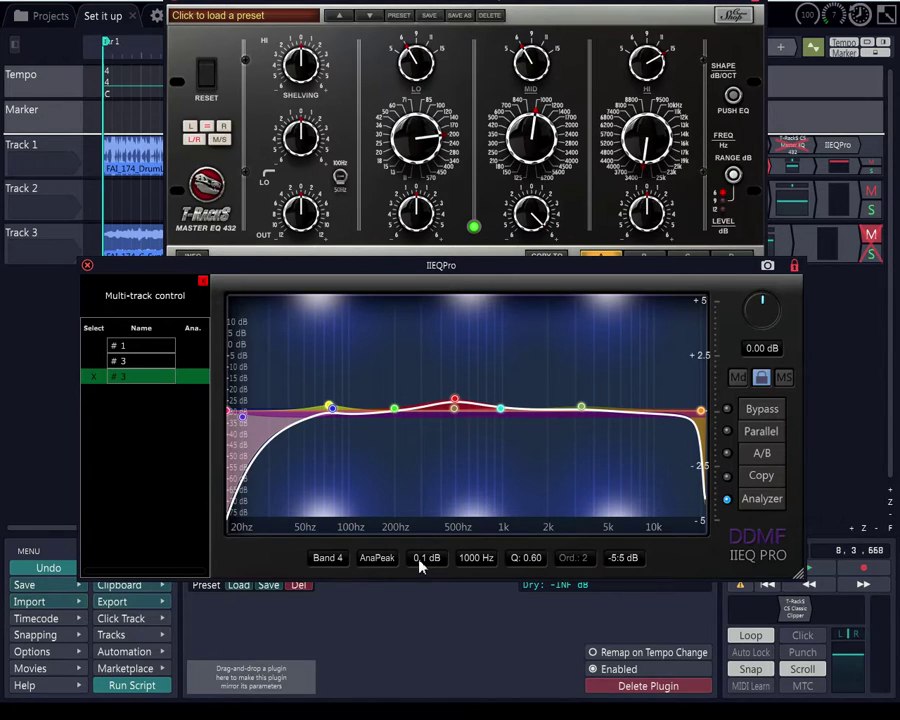
click(583, 409)
click(455, 409)
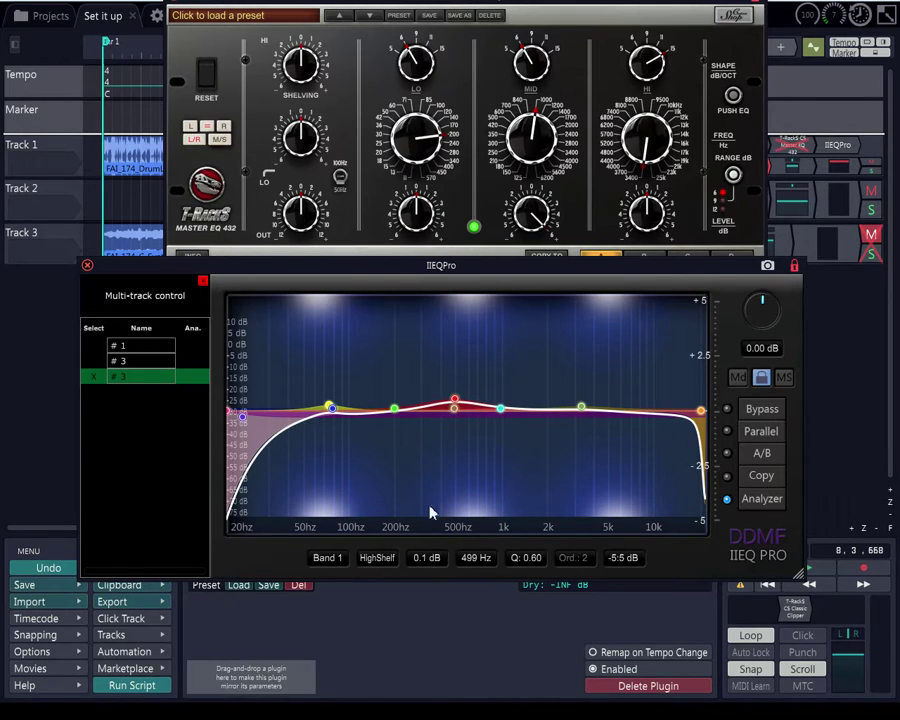
click(501, 410)
Set the gain of IIEQPro band 4 to 6.1 dB to match the Mid boost on the Master EQ 432.
click(528, 143)
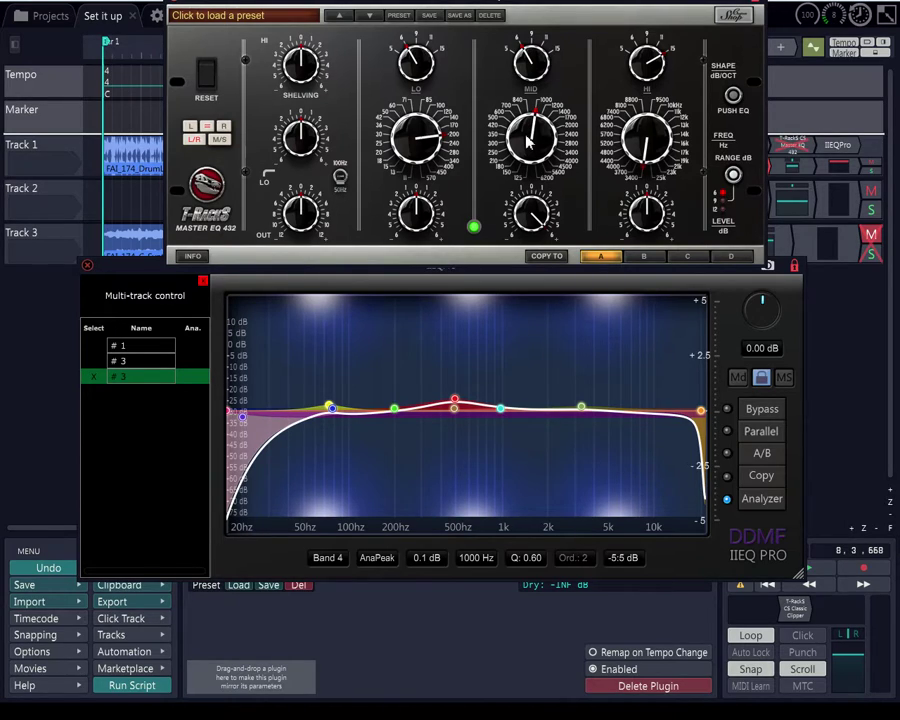
drag(528, 143, 548, 185)
mouse_move(524, 158)
mouse_down()
mouse_move(527, 143)
mouse_move(527, 187)
mouse_move(529, 152)
mouse_up()
drag(424, 566, 438, 527)
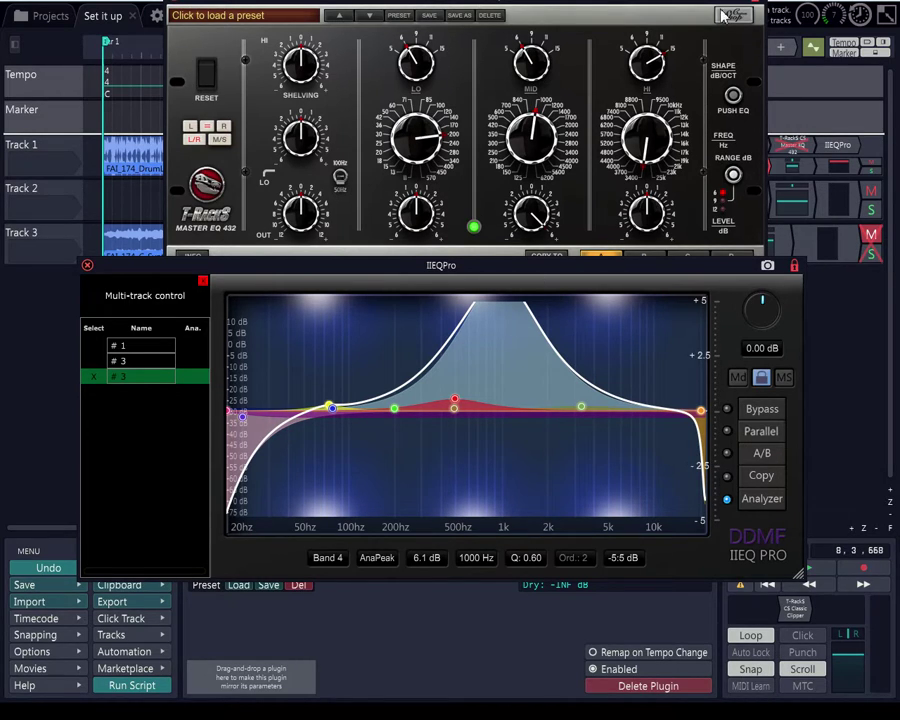
Play the project, move both EQ windows clear of Track 1's plugin chain and select its T-RackS Master EQ 432 plugin.
click(810, 573)
drag(713, 274, 648, 293)
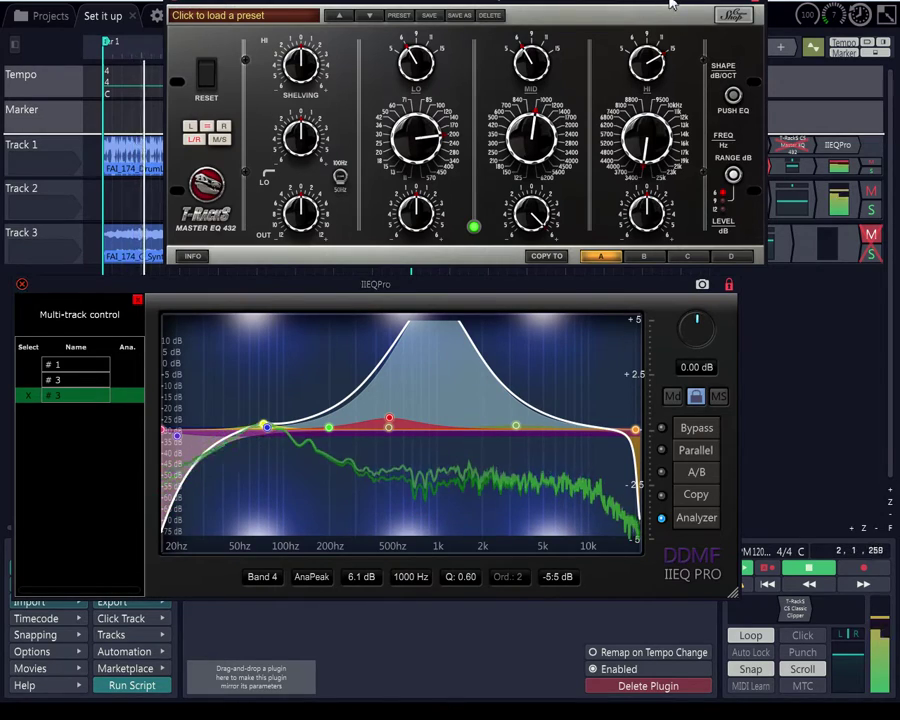
drag(671, 4, 580, 4)
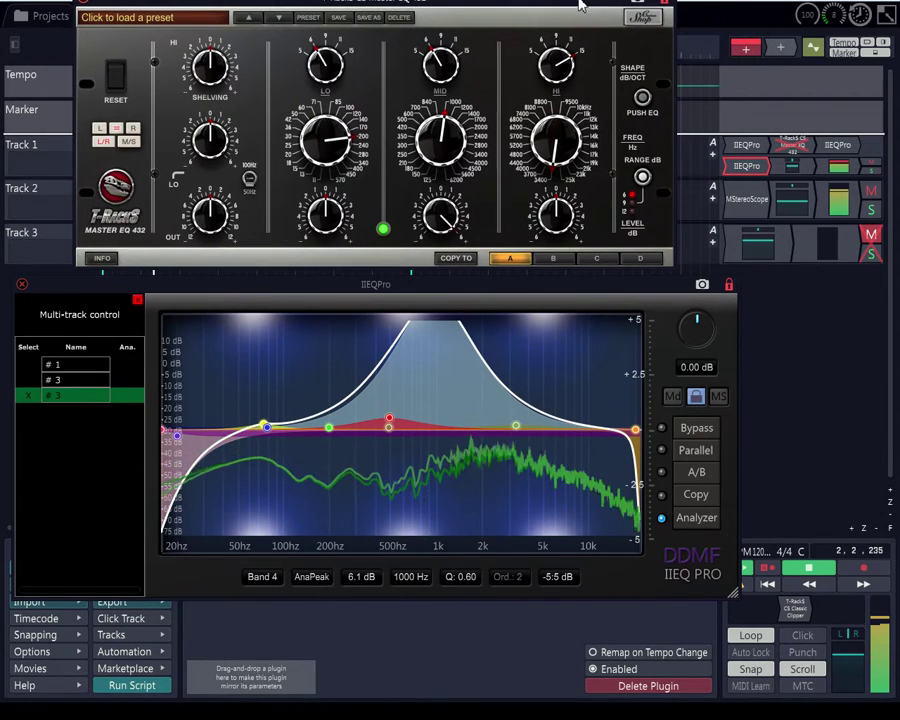
click(790, 148)
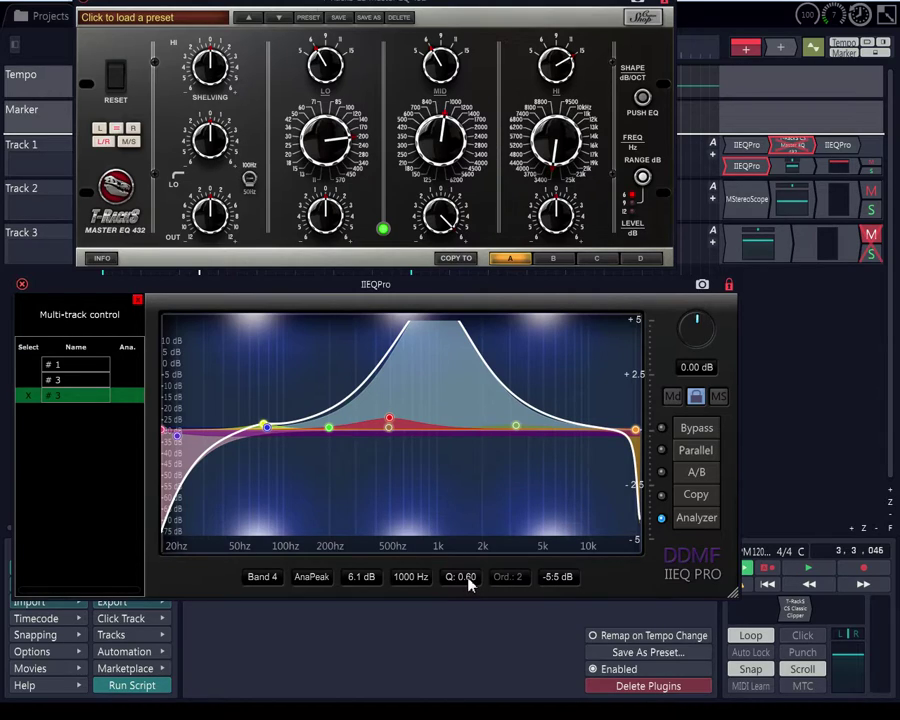
Set band 4's Q to 0.90 and the Master EQ's Mid shape to 9 dB/oct, and resume playback to compare.
drag(470, 583, 477, 563)
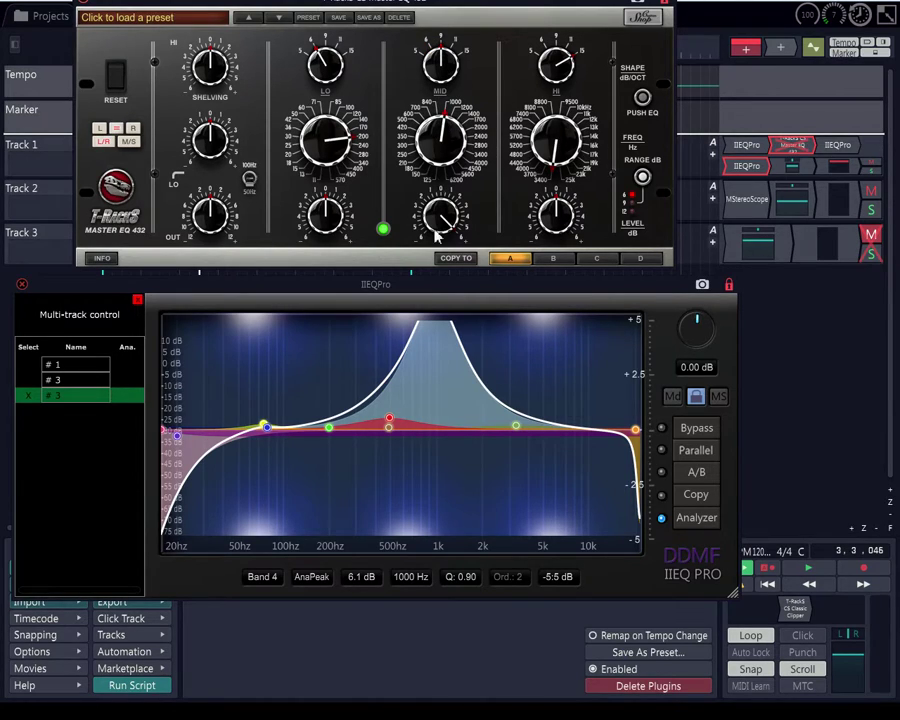
click(800, 572)
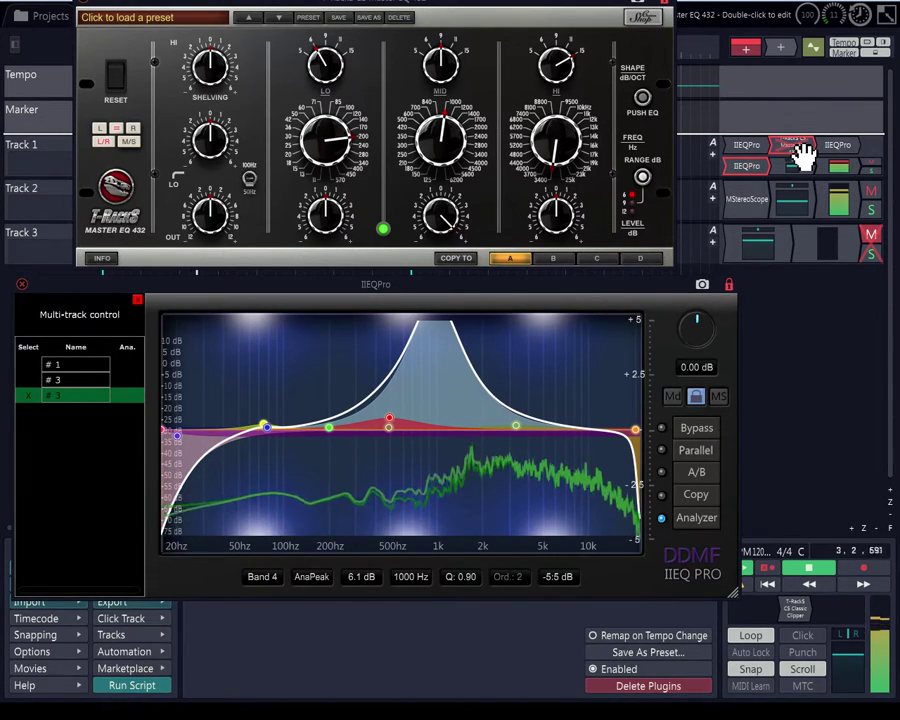
Stop playback and raise IIEQPro band 4's Q in stages to 1.49 to test steeper Mid shapes on the Master EQ.
click(808, 569)
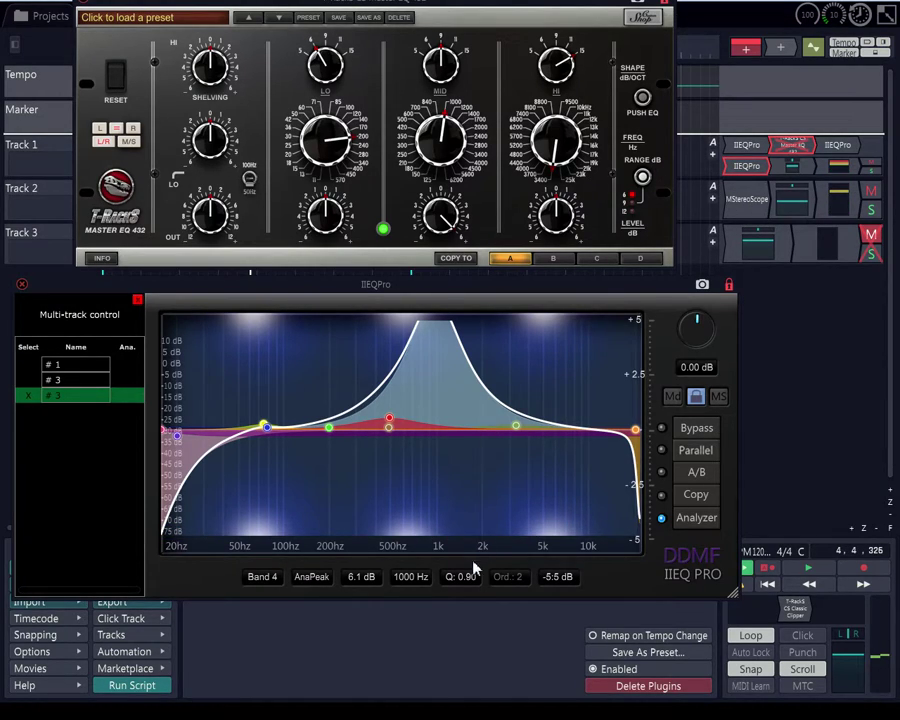
drag(476, 575, 478, 577)
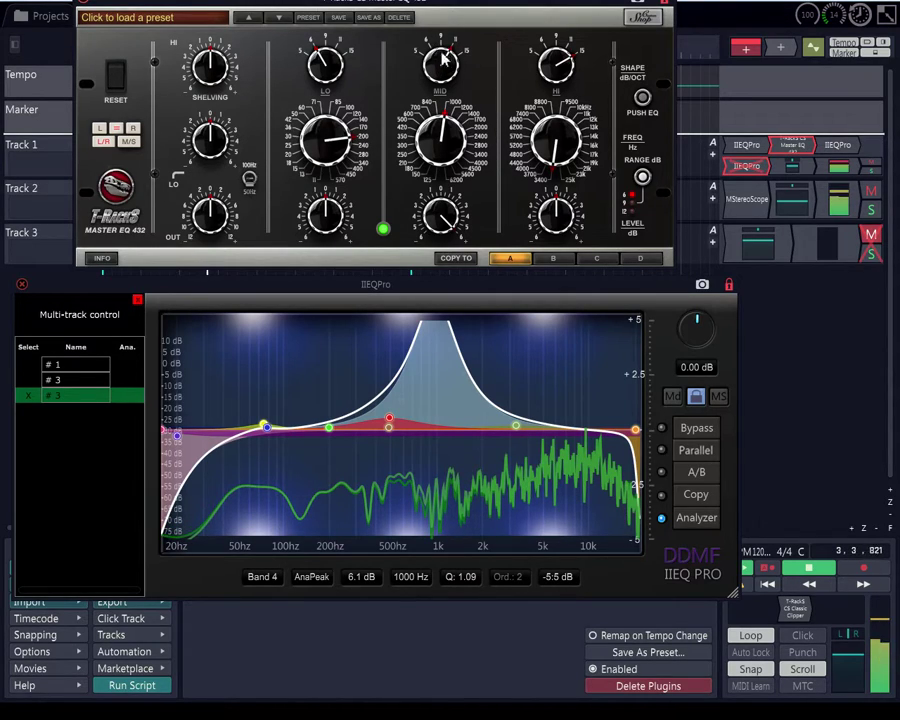
drag(458, 580, 485, 561)
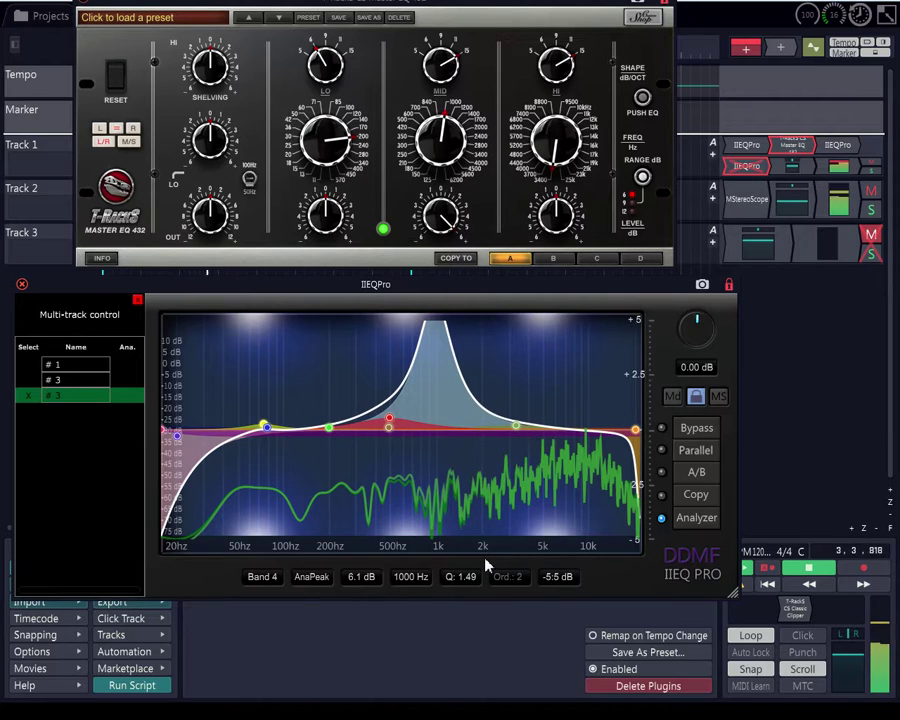
Reopen the T-RackS Master EQ 432 window from Track 1, stop playback and widen IIEQPro band 4 to a Q of 0.60.
double_click(793, 150)
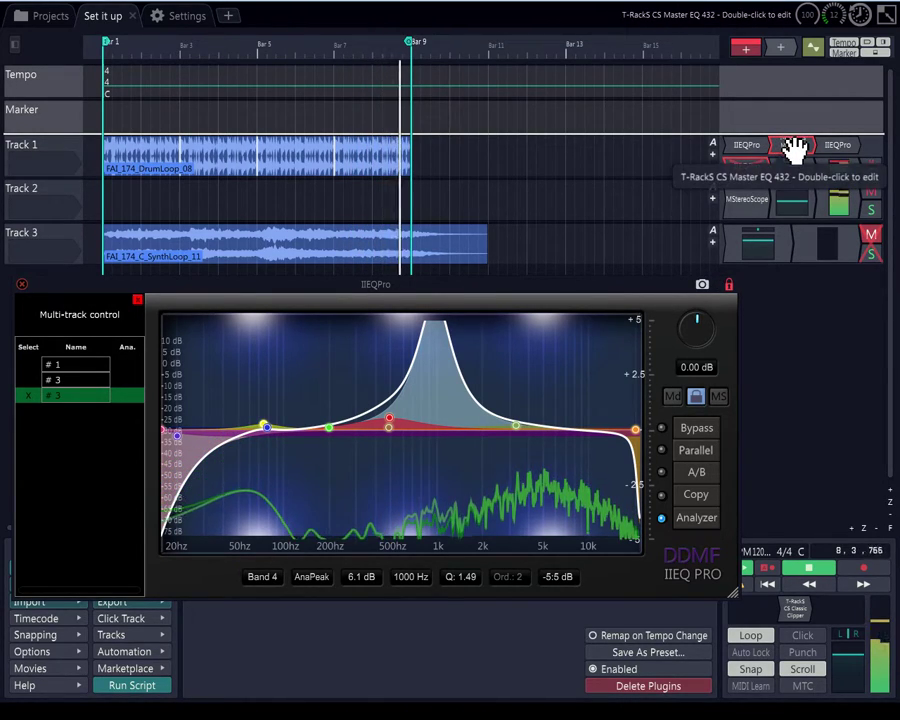
double_click(793, 150)
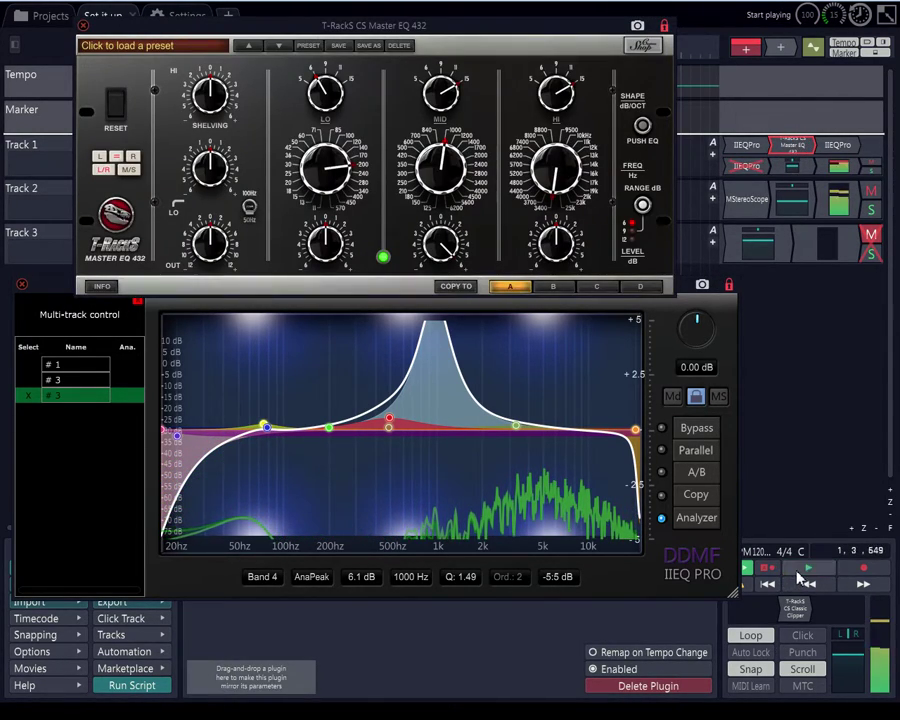
drag(474, 590, 474, 622)
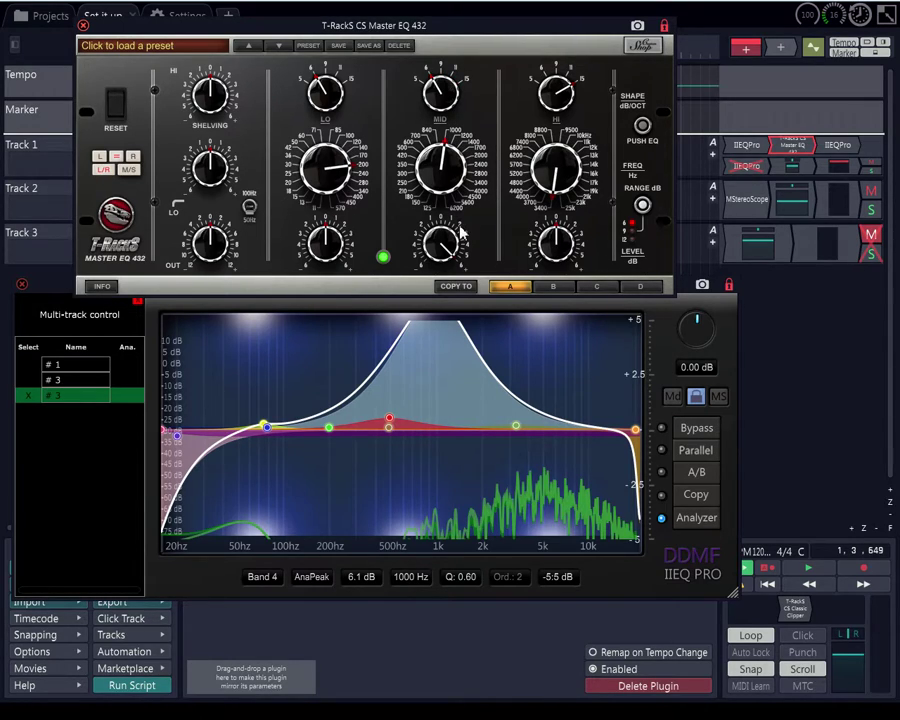
Set the Master EQ's Mid shape to 9 dB/oct and its Mid frequency to about 4000 Hz, matching band 4's frequency at 4000 Hz.
scroll(462, 112, up, 2)
drag(430, 145, 446, 92)
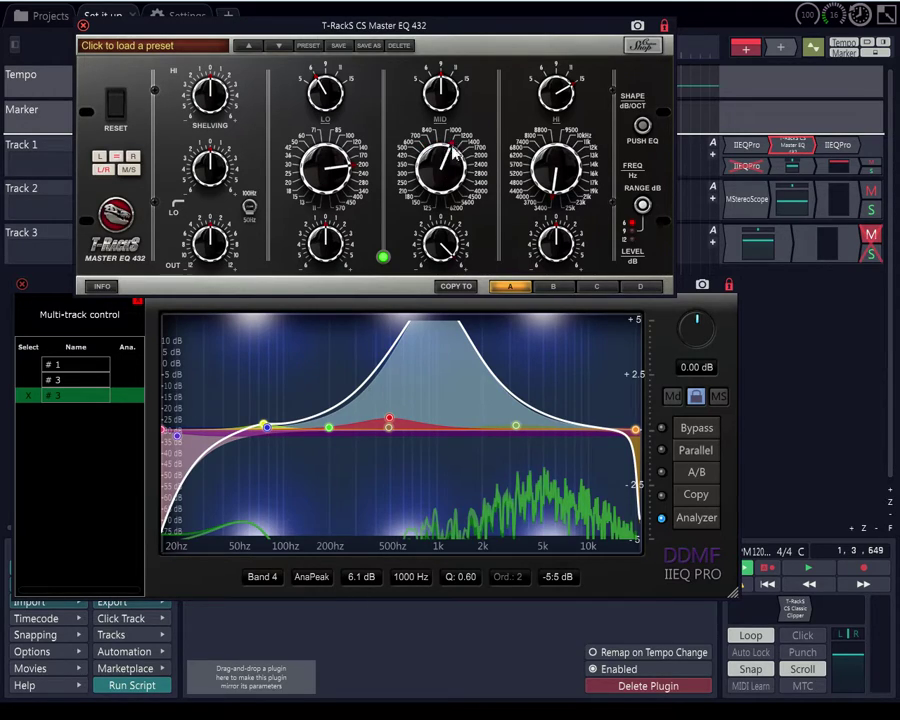
drag(455, 160, 475, 98)
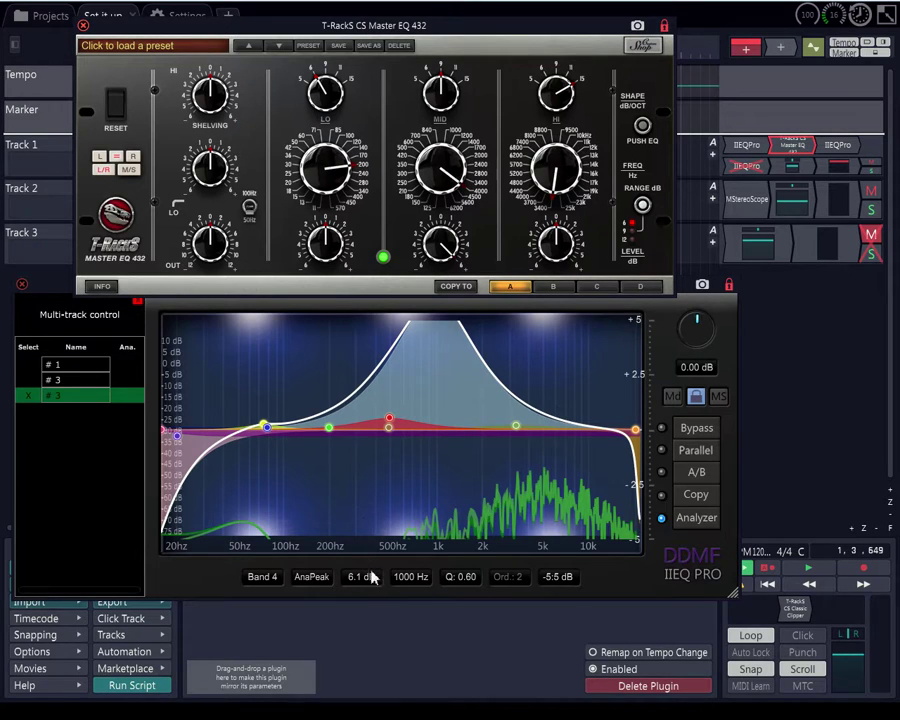
drag(405, 588, 427, 533)
click(411, 578)
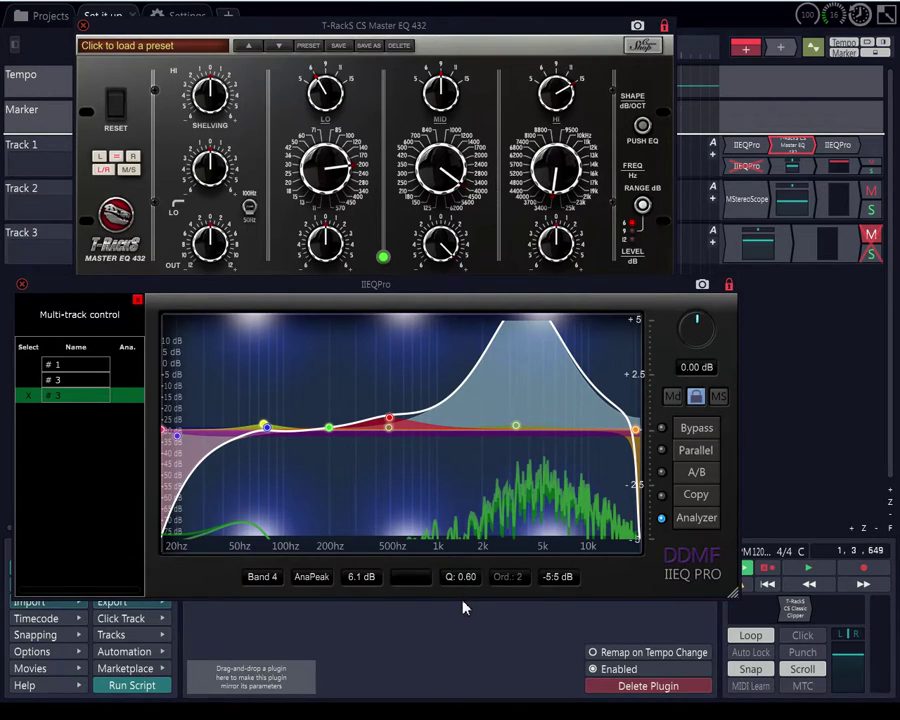
text(4000)
key(Return)
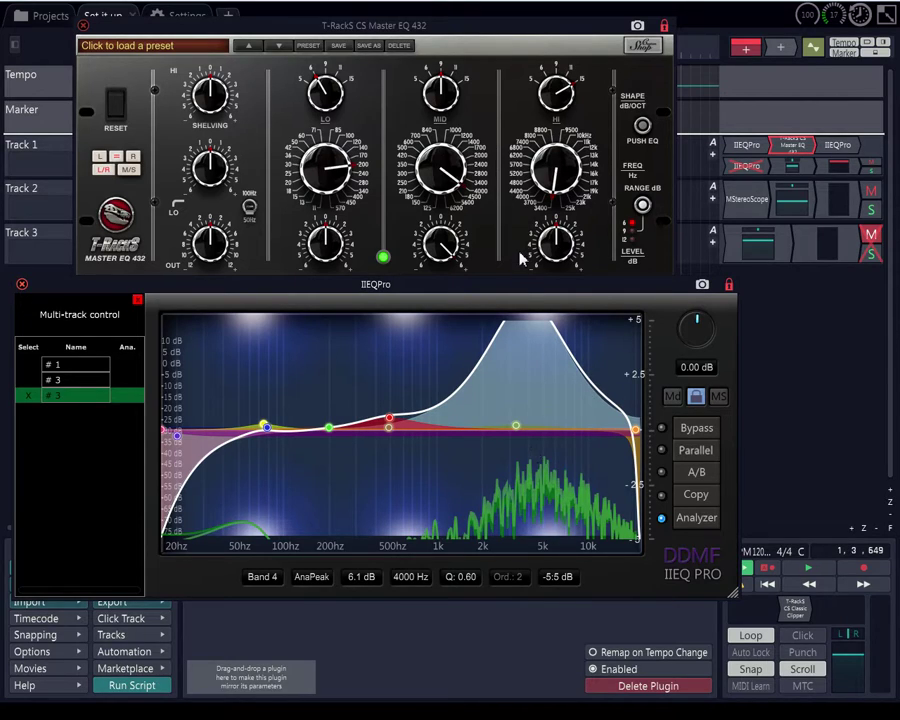
Play the project and switch between the Master EQ 432 and IIEQPro on Track 1 to compare them, then stop.
click(808, 567)
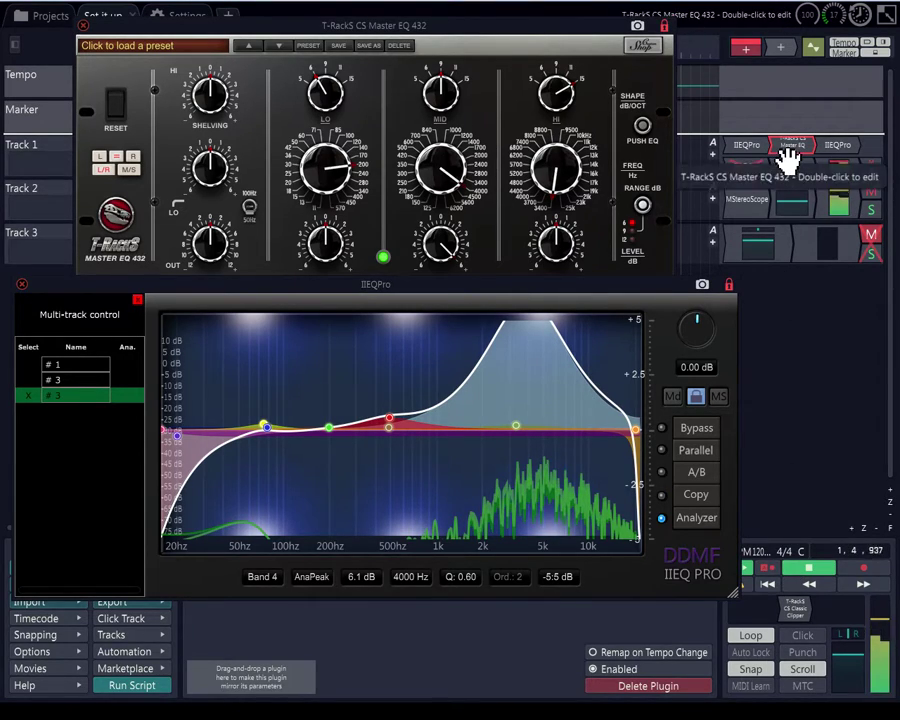
click(756, 165)
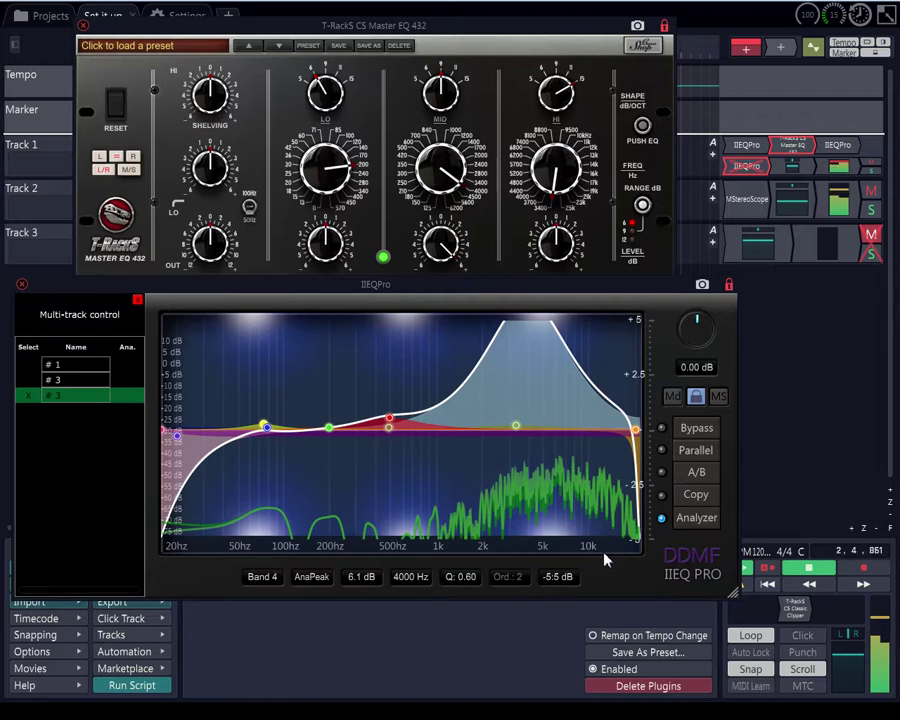
click(806, 568)
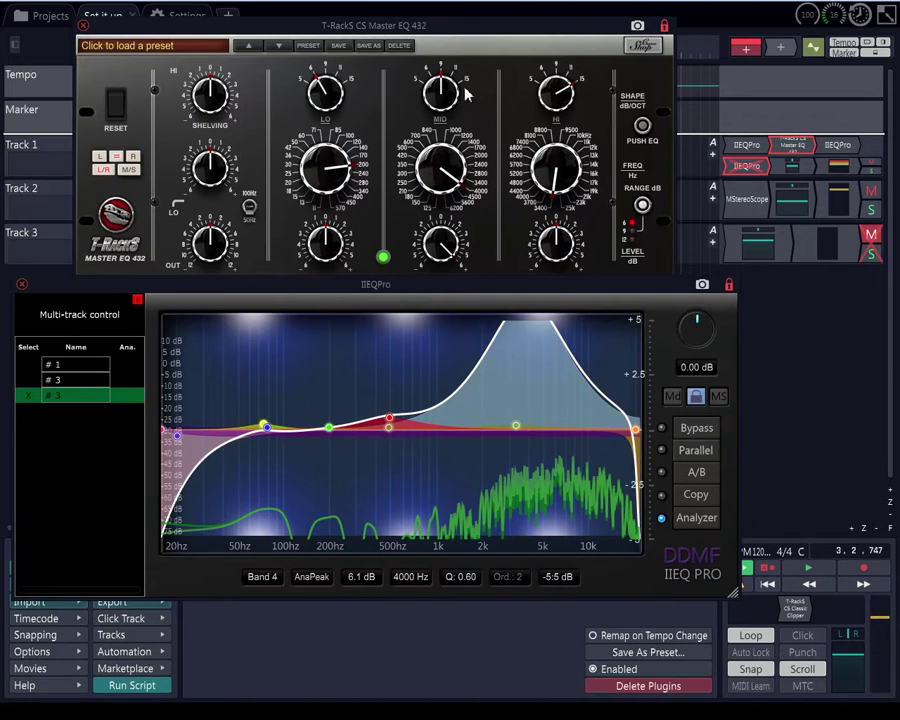
Resume playback, set band 4's Q to 0.90 and compare it against Track 1's T-RackS Master EQ 432 plugin.
mouse_move(447, 88)
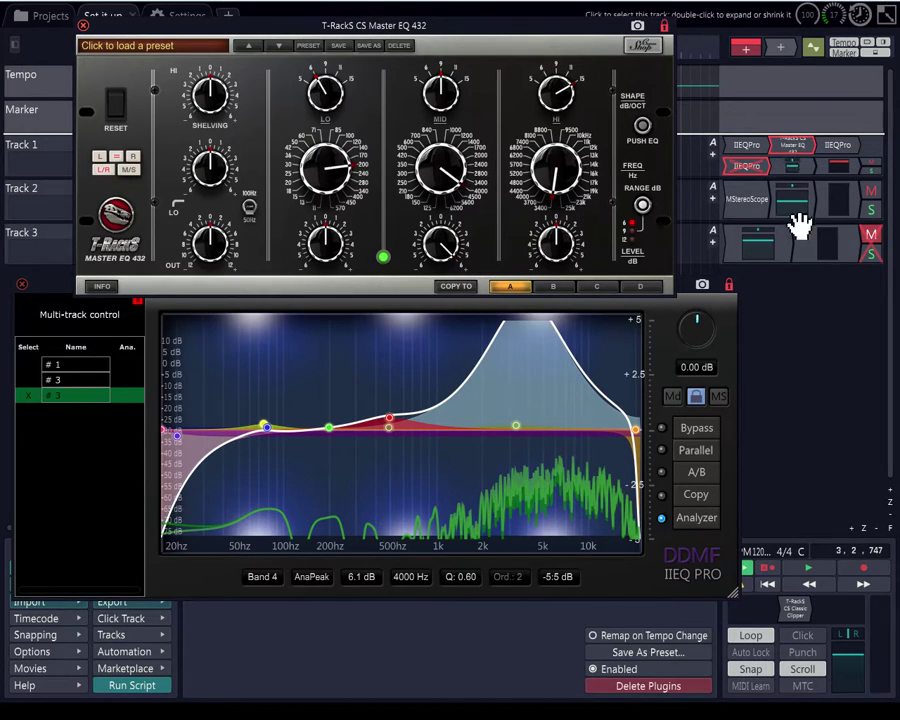
key(space)
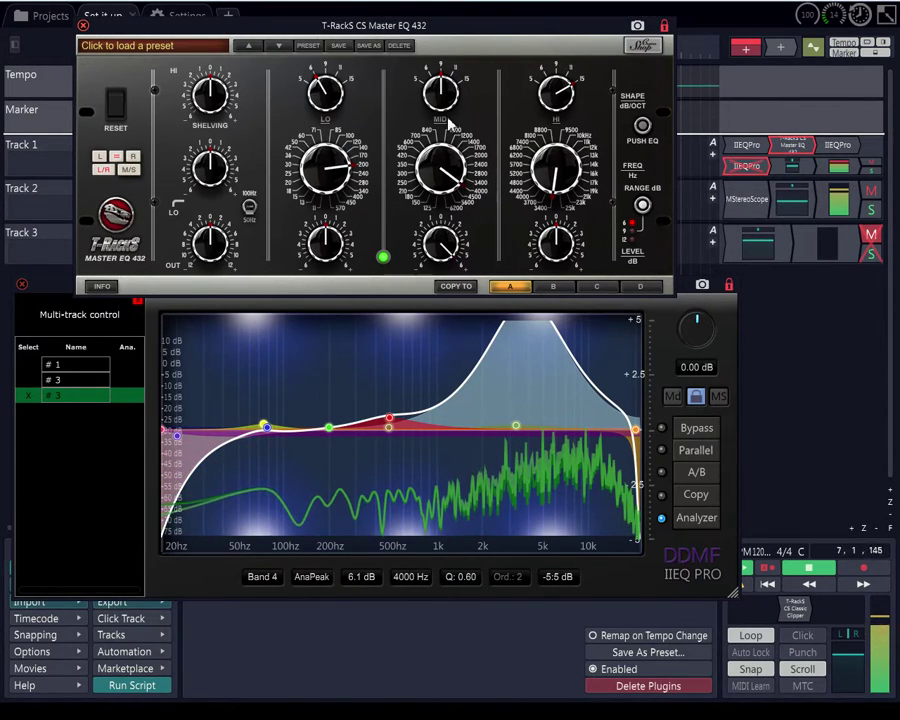
drag(468, 588, 478, 570)
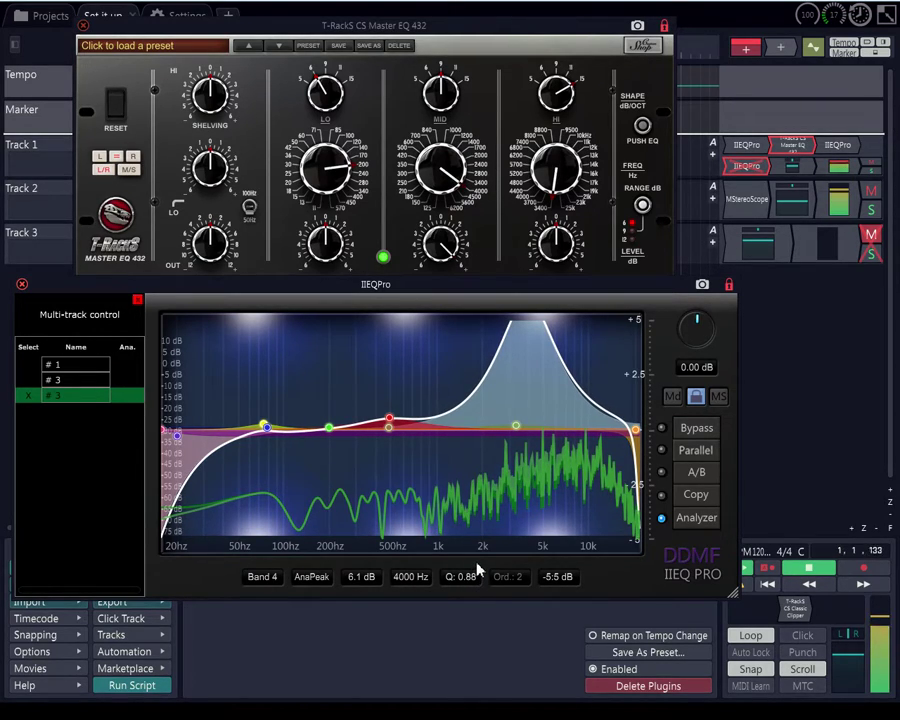
drag(478, 570, 478, 570)
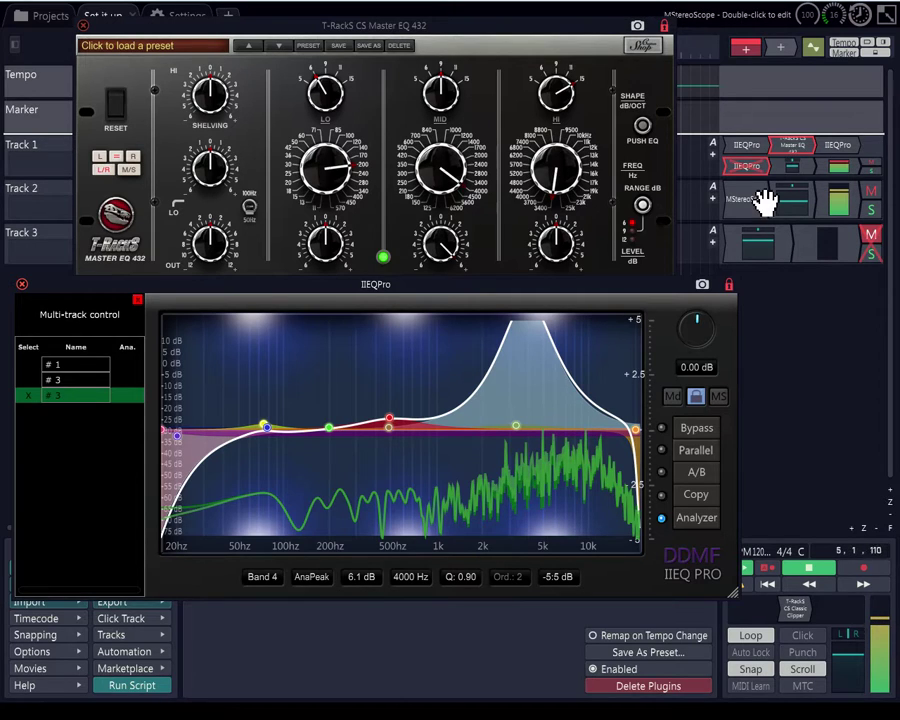
click(800, 148)
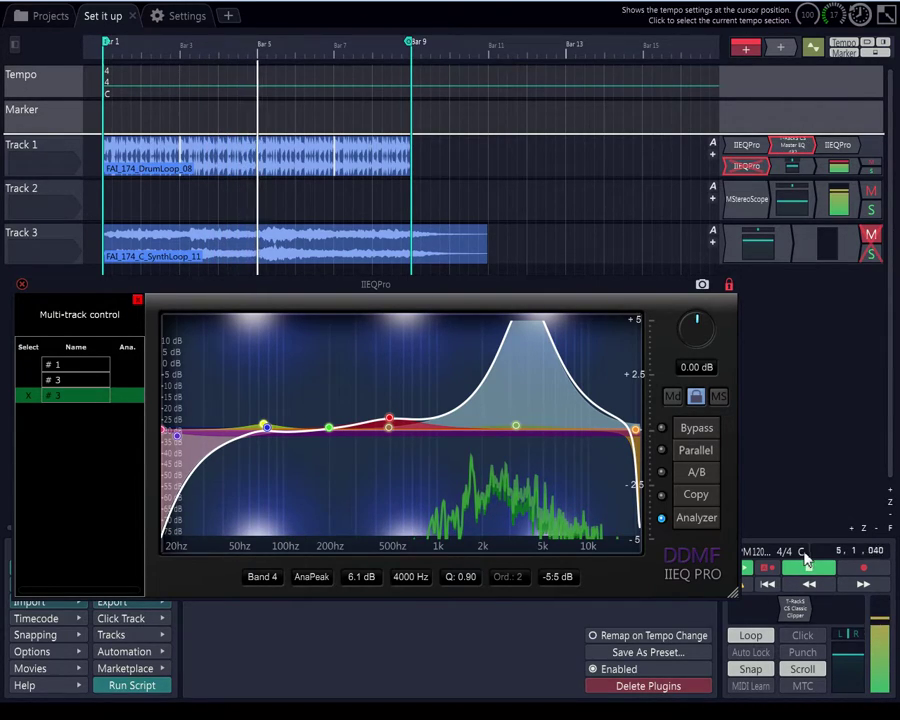
Stop playback and return band 4 to a gain of 0.1 dB and a frequency of 1000 Hz.
scroll(360, 588, down, 4)
drag(357, 590, 363, 620)
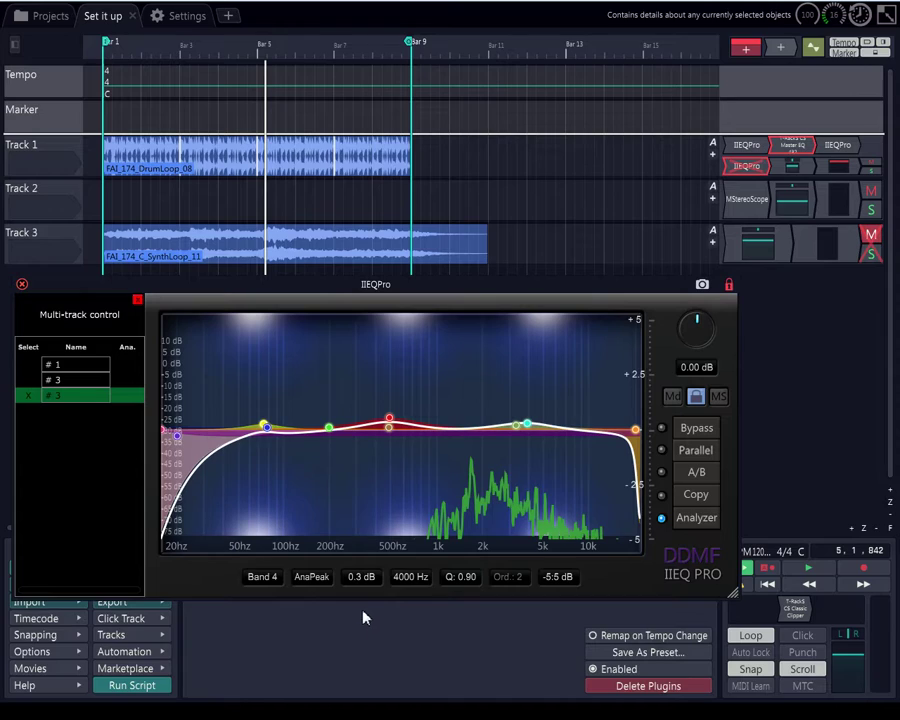
double_click(362, 591)
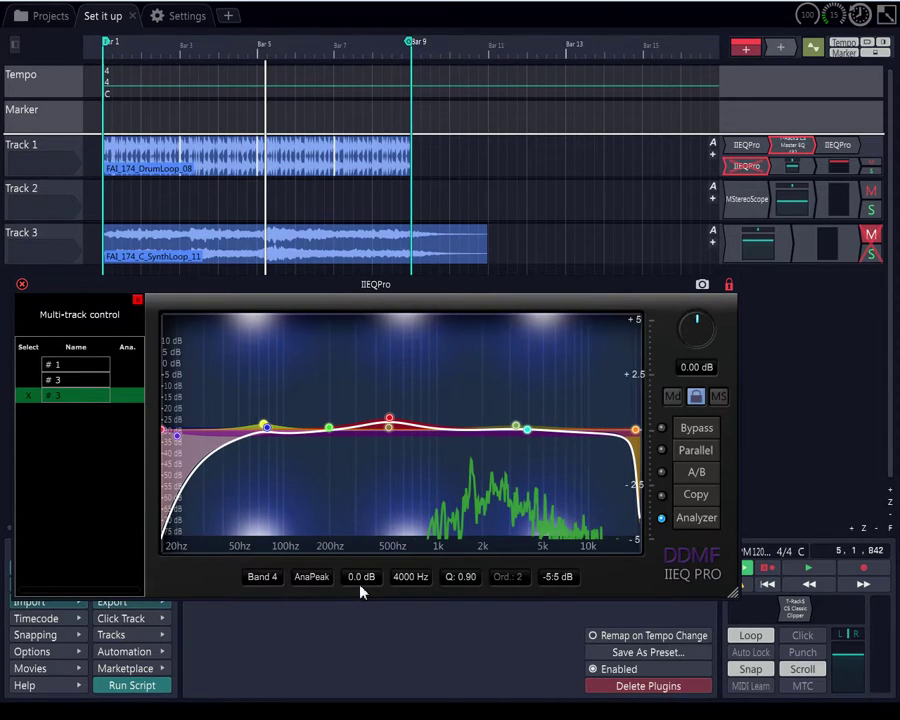
scroll(362, 591, up, 1)
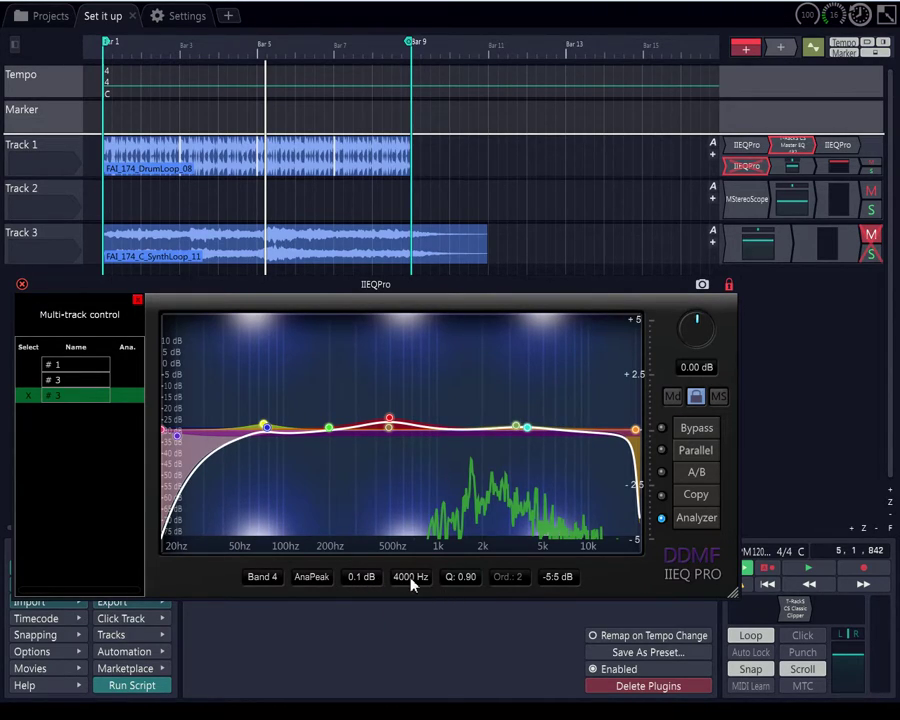
drag(406, 578, 401, 637)
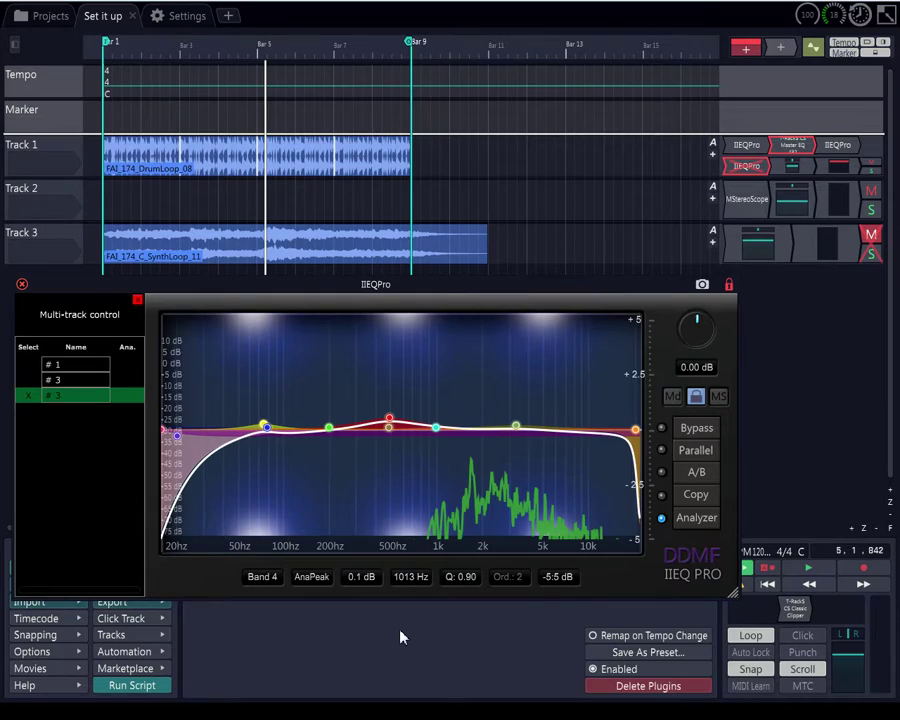
double_click(415, 577)
text(1000)
key(Return)
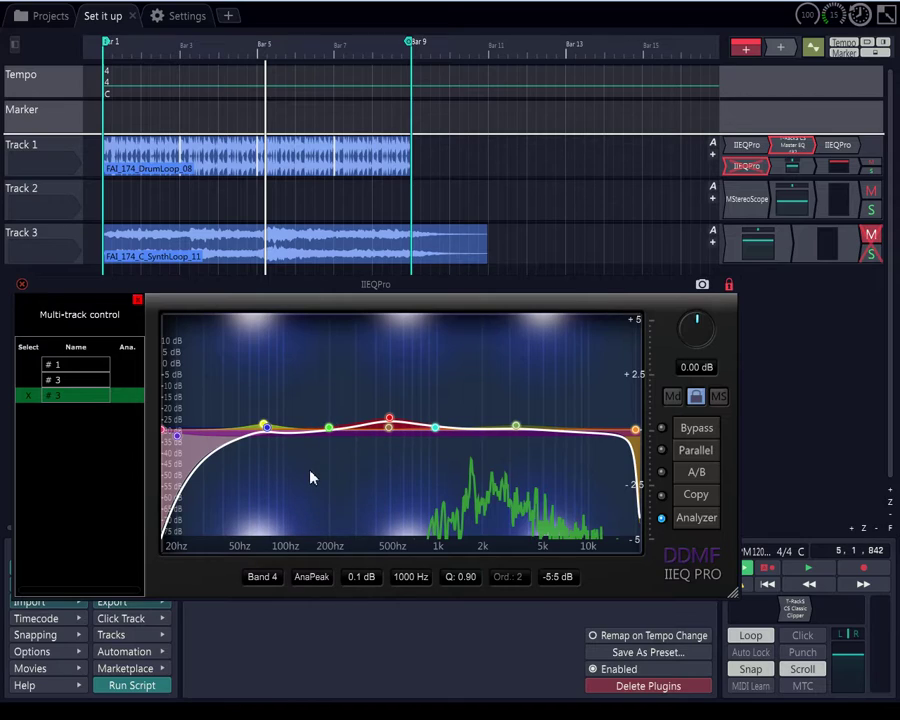
Reopen the T-RackS Master EQ 432 window, move it clear of the IIEQPro window and select band 1, the 499 Hz high shelf.
double_click(797, 152)
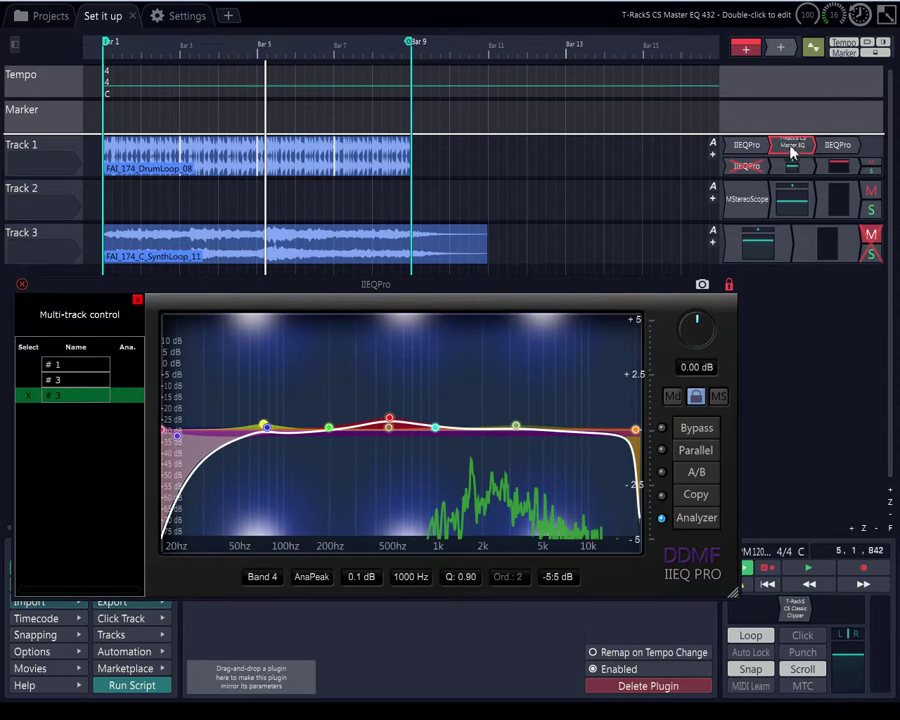
drag(518, 58, 543, 5)
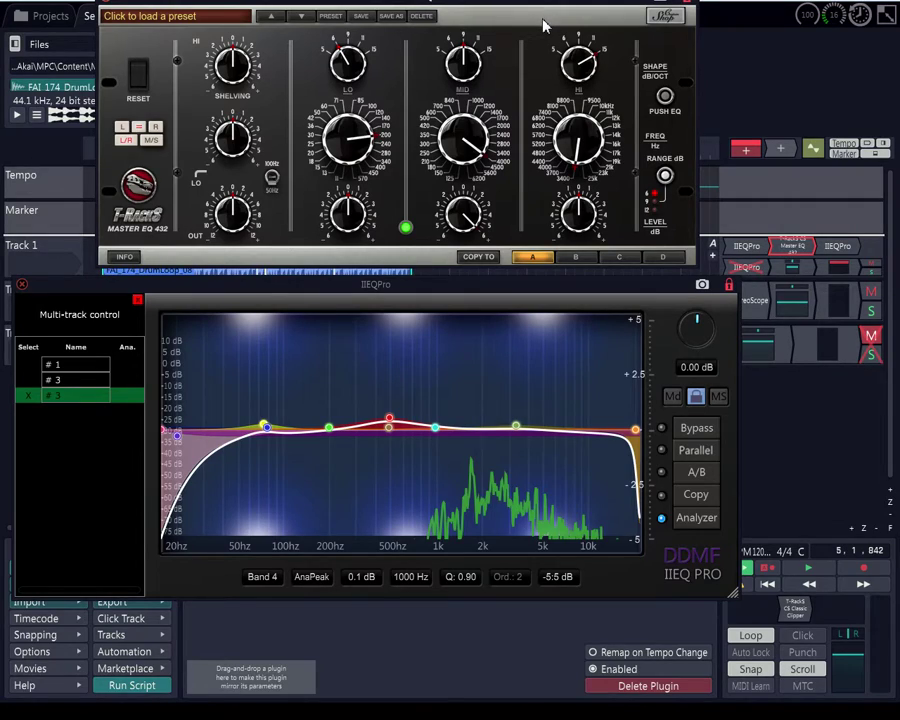
click(389, 429)
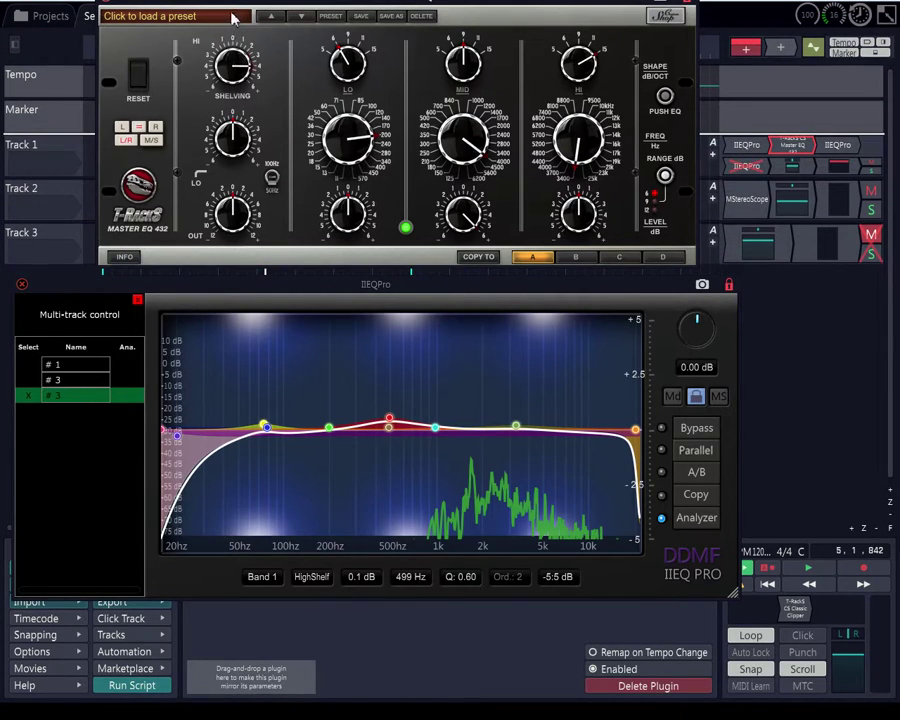
Adjust the Master EQ's Hi shelving boost and set IIEQPro band 1's gain to 3.1 dB to match it.
mouse_move(226, 6)
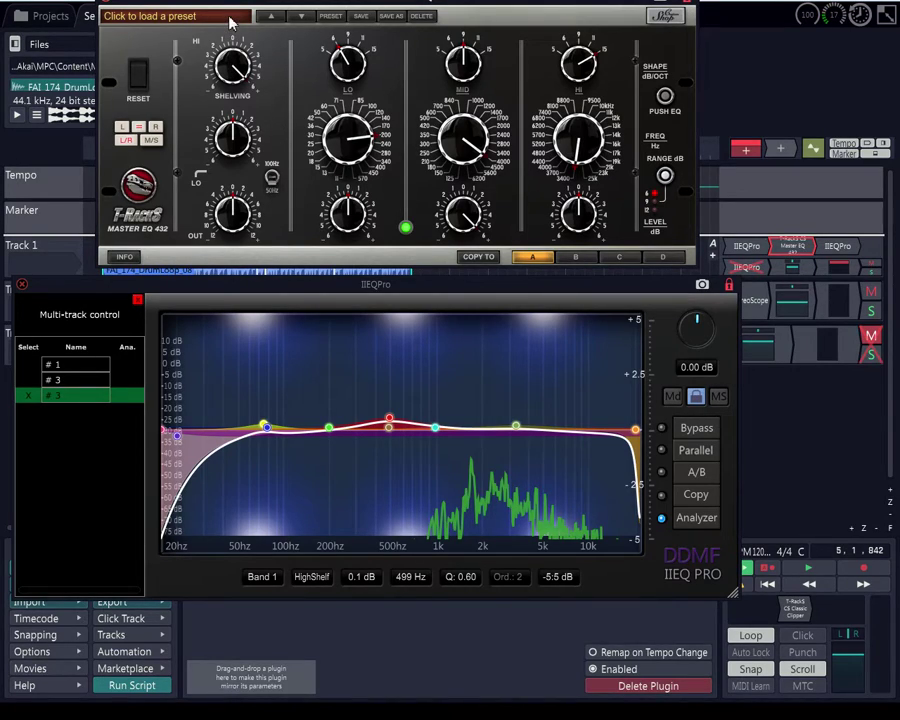
drag(232, 70, 233, 113)
drag(359, 580, 358, 568)
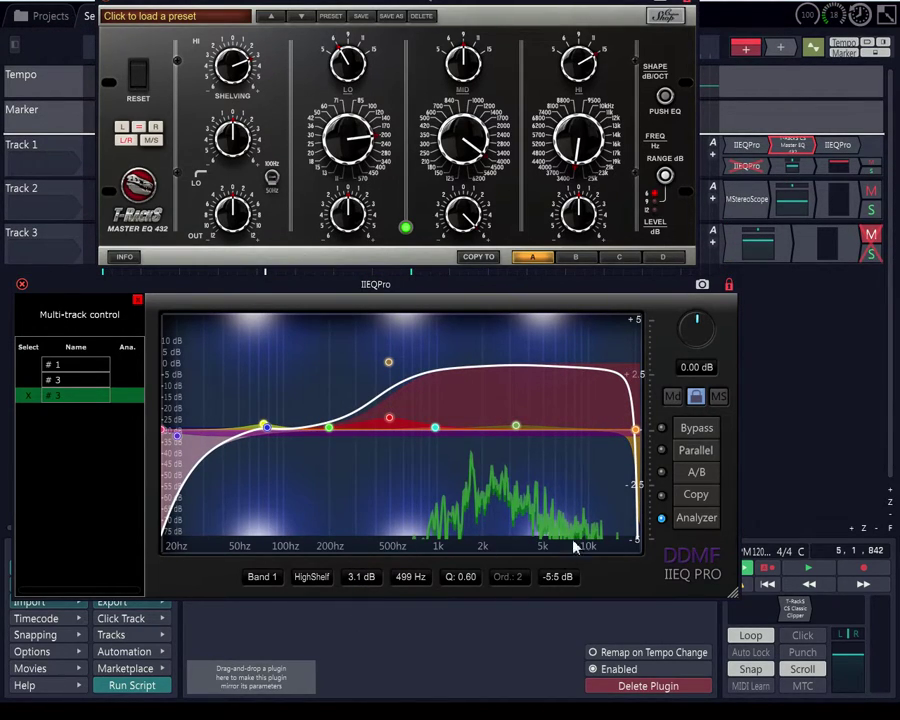
Switch the active EQ, raise band 1's gain to 6.0 dB for the maximum Hi shelving boost, and resume playback to compare.
ctrl+click(758, 170)
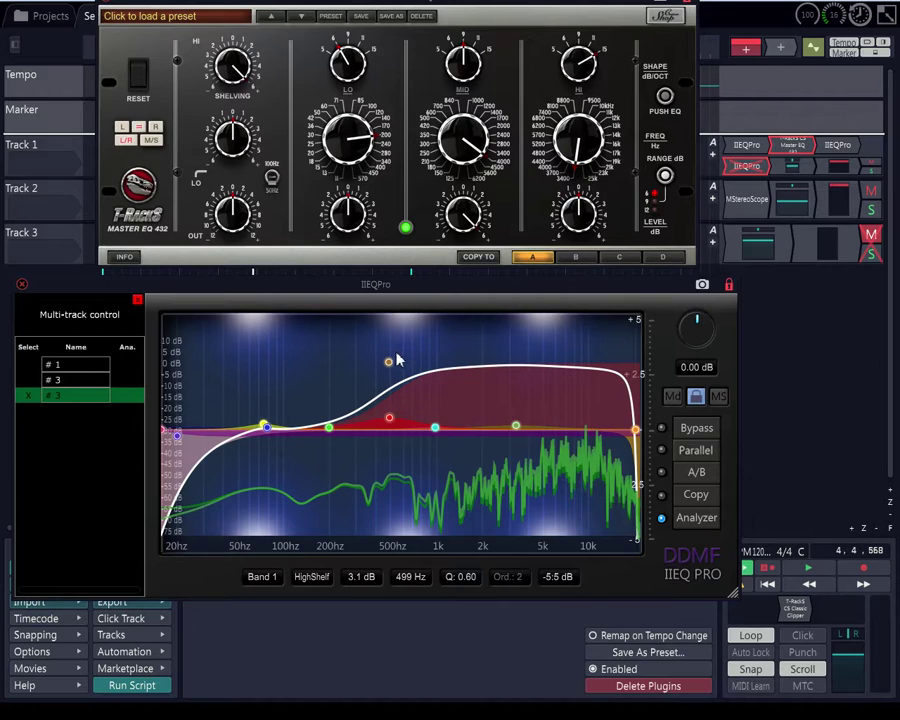
drag(360, 588, 366, 562)
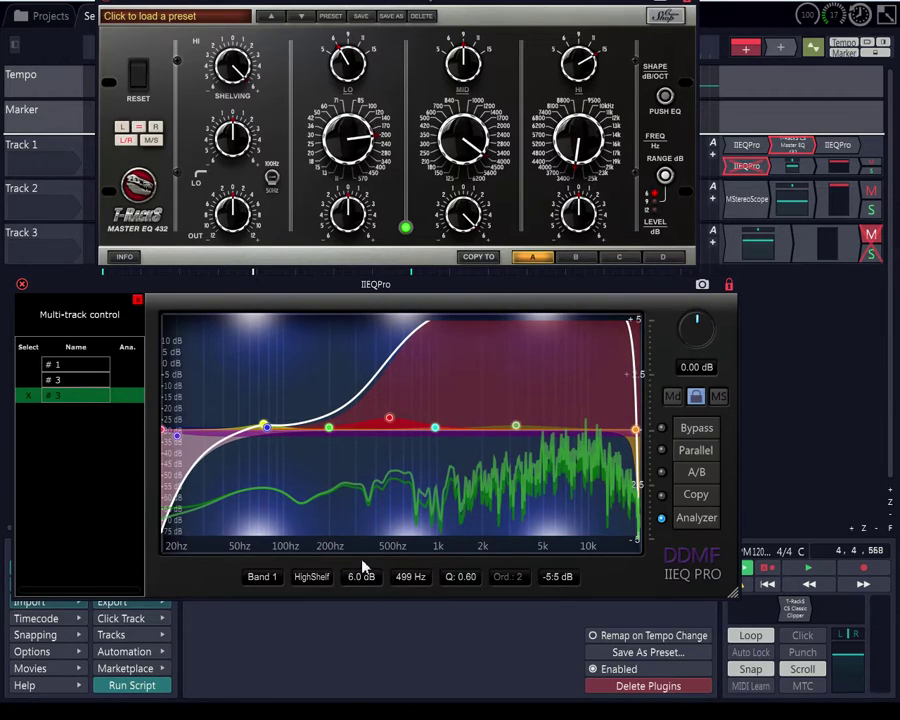
double_click(791, 148)
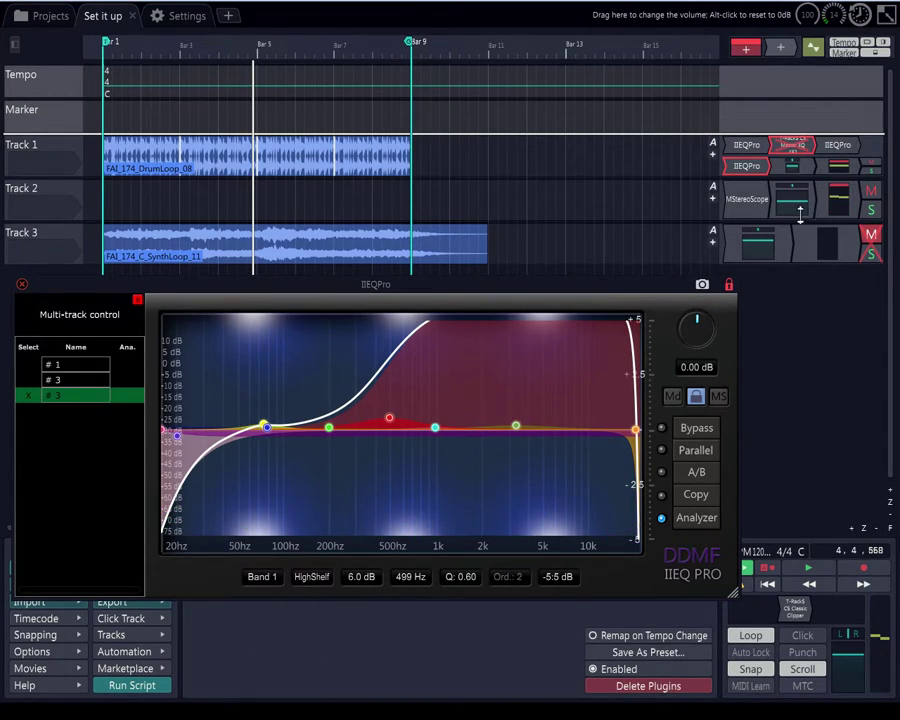
key(space)
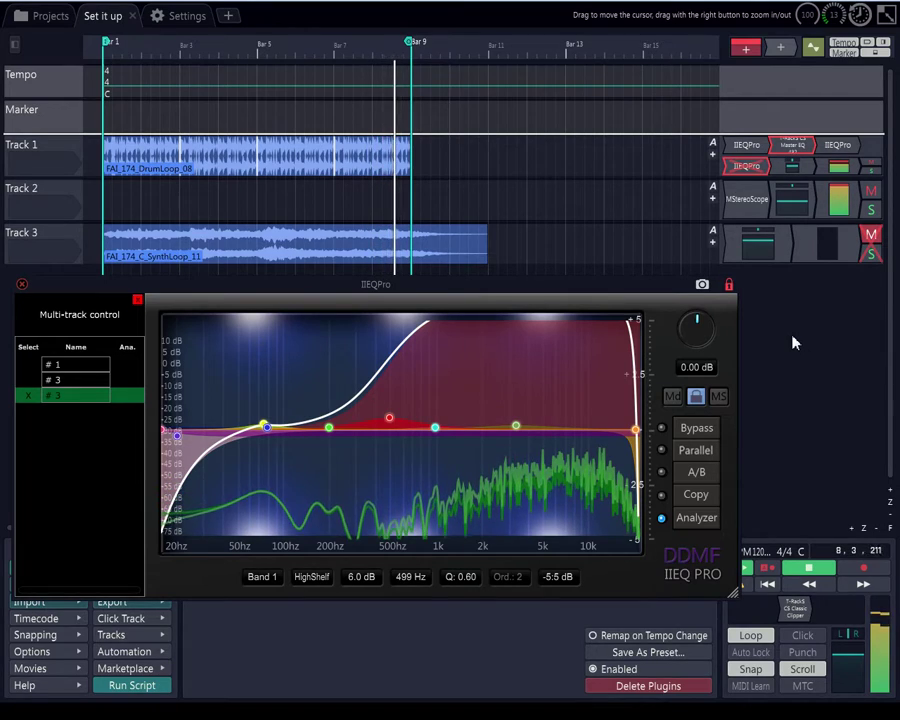
Stop playback, lower band 1's gain to 5.5 dB, reopen the Master EQ 432 window and play the project again.
click(800, 570)
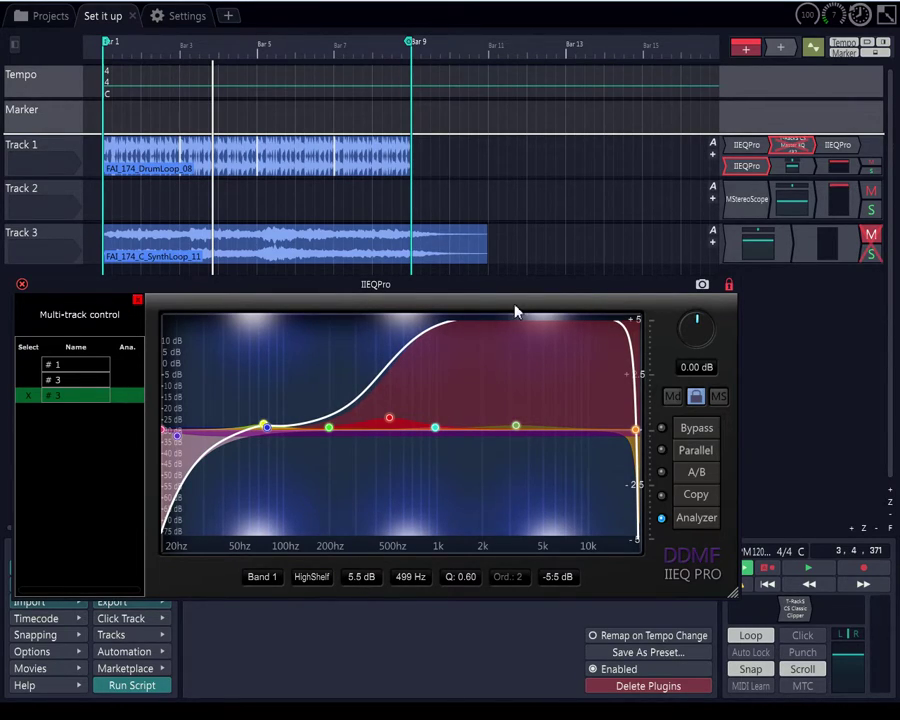
double_click(793, 151)
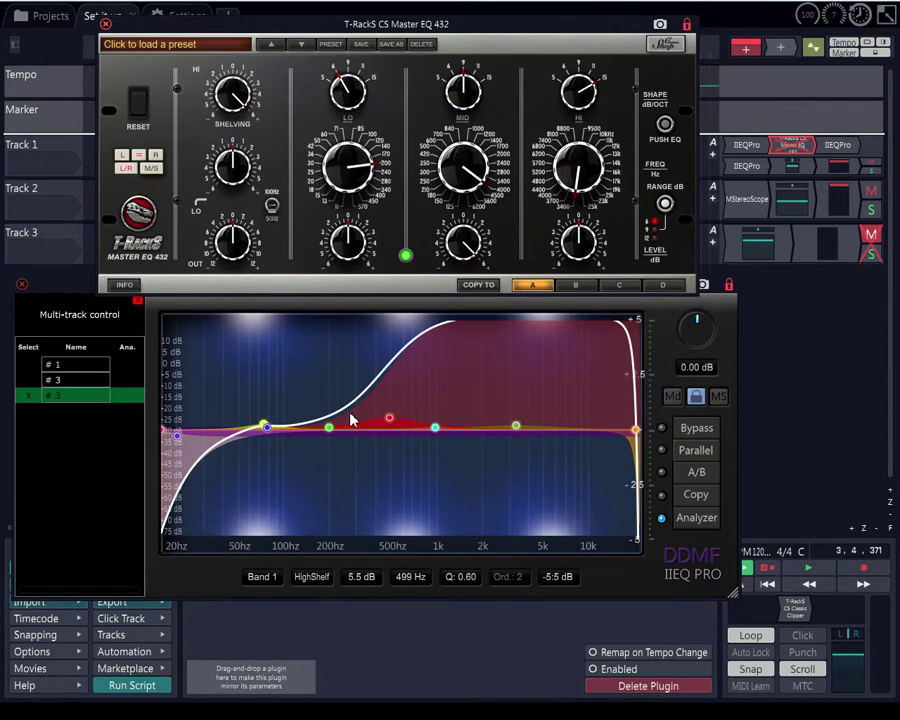
key(space)
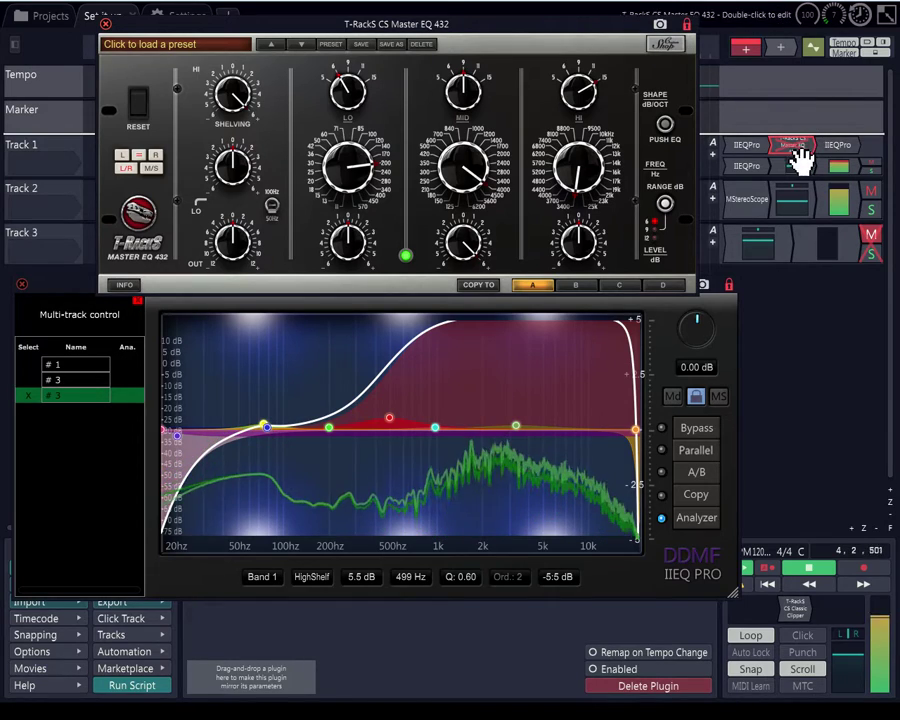
Set IIEQPro band 1 to 5.0 dB at 655 Hz while switching the active EQ, and restart playback to compare.
click(757, 172)
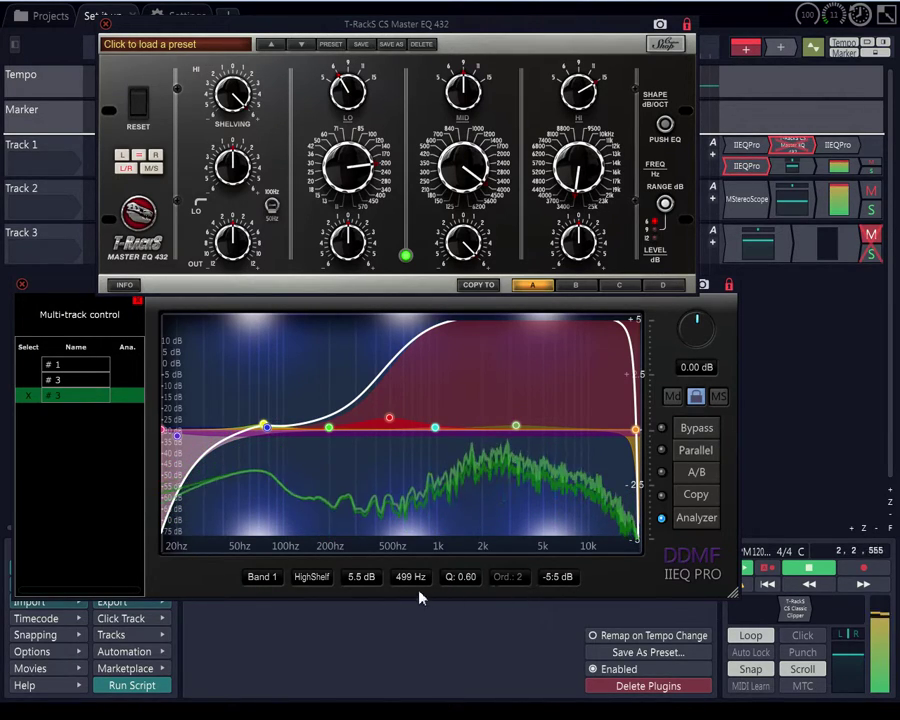
drag(362, 580, 363, 589)
scroll(363, 589, down, 3)
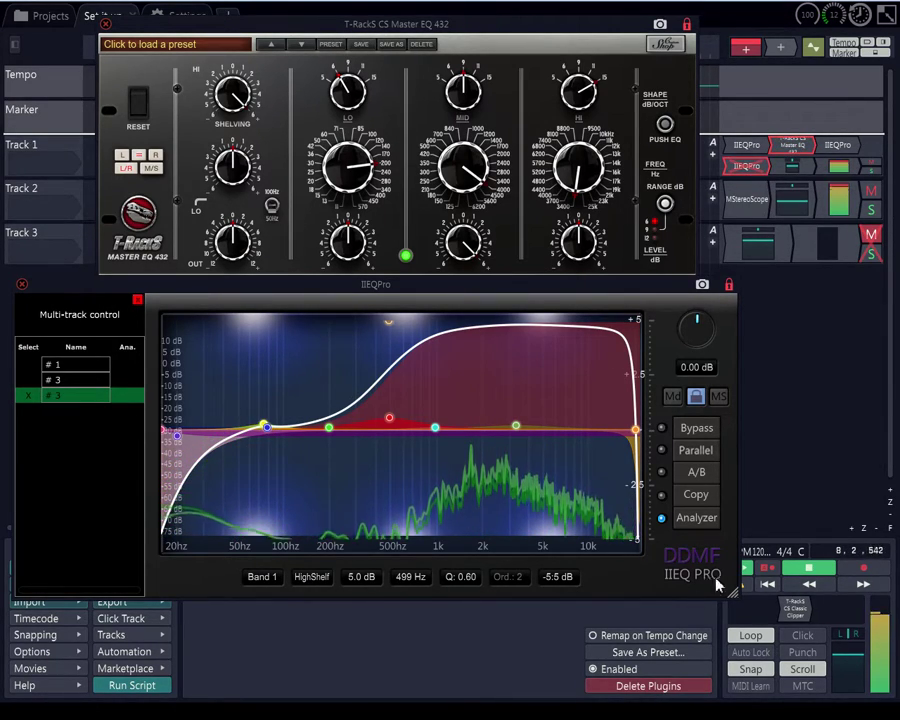
click(800, 570)
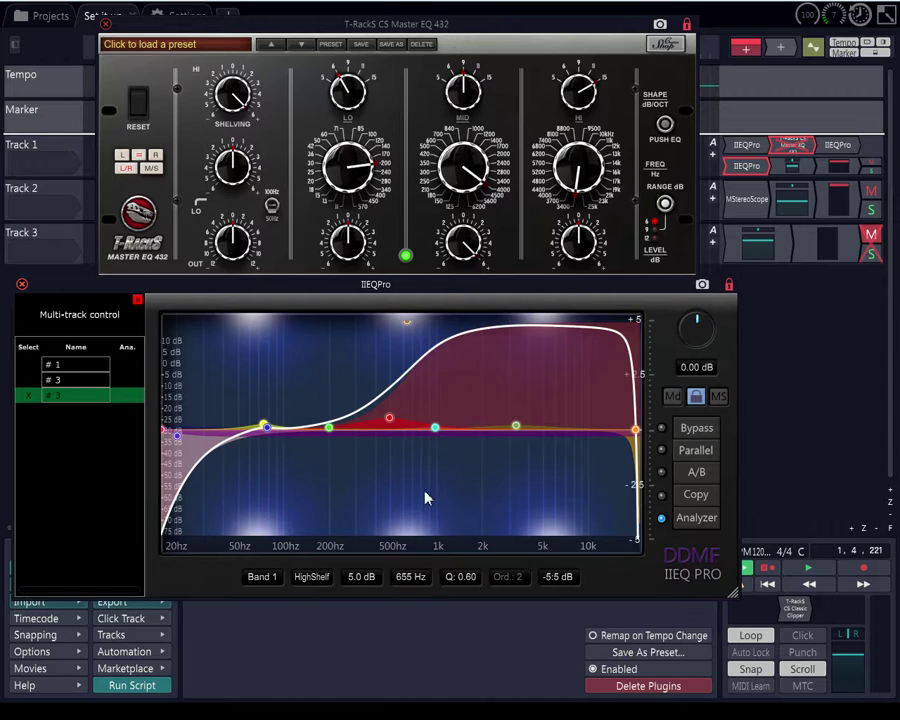
double_click(790, 150)
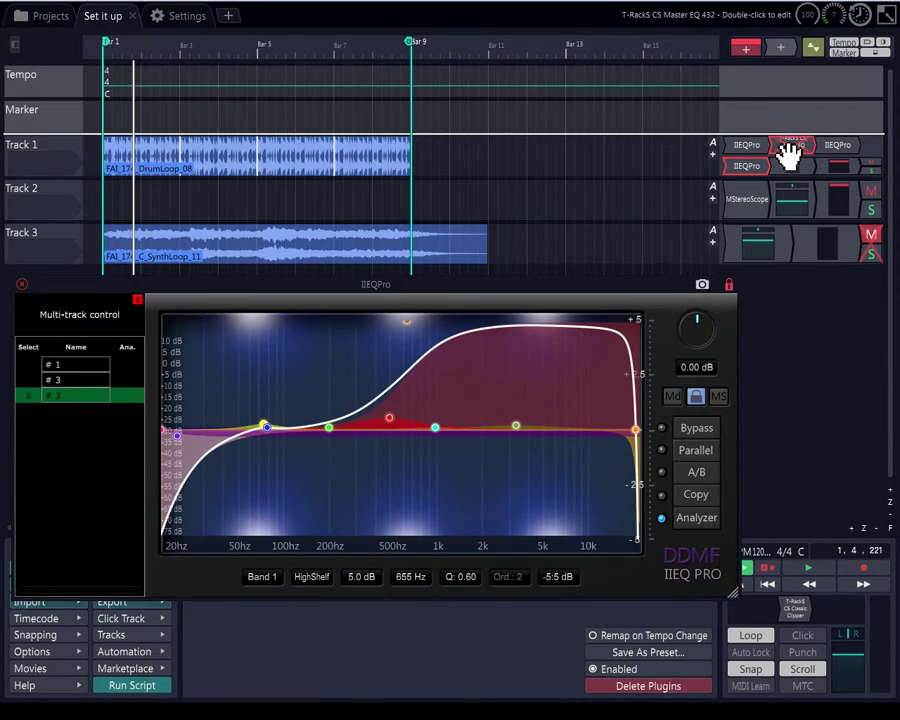
key(space)
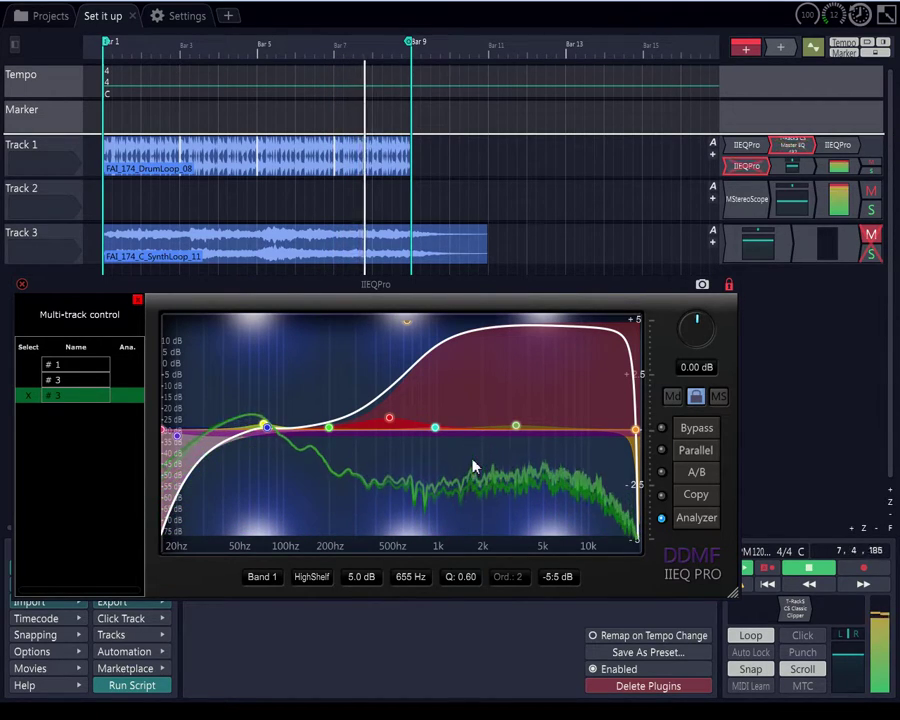
Raise band 1's frequency to 699 Hz and lower its gain to 4.1 dB during playback.
scroll(406, 580, up, 2)
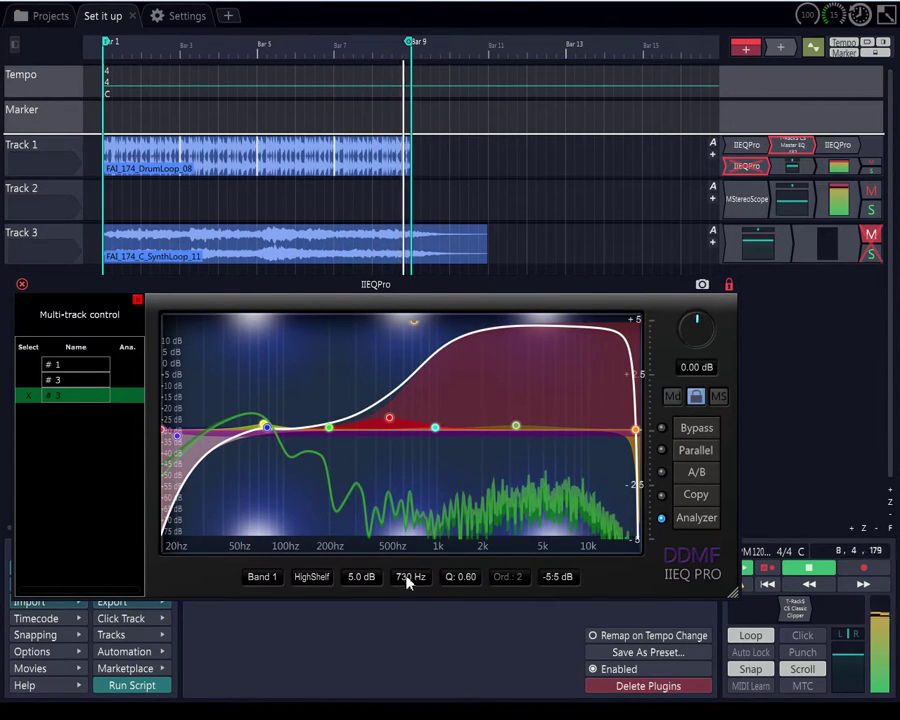
scroll(407, 583, down, 2)
scroll(407, 587, up, 1)
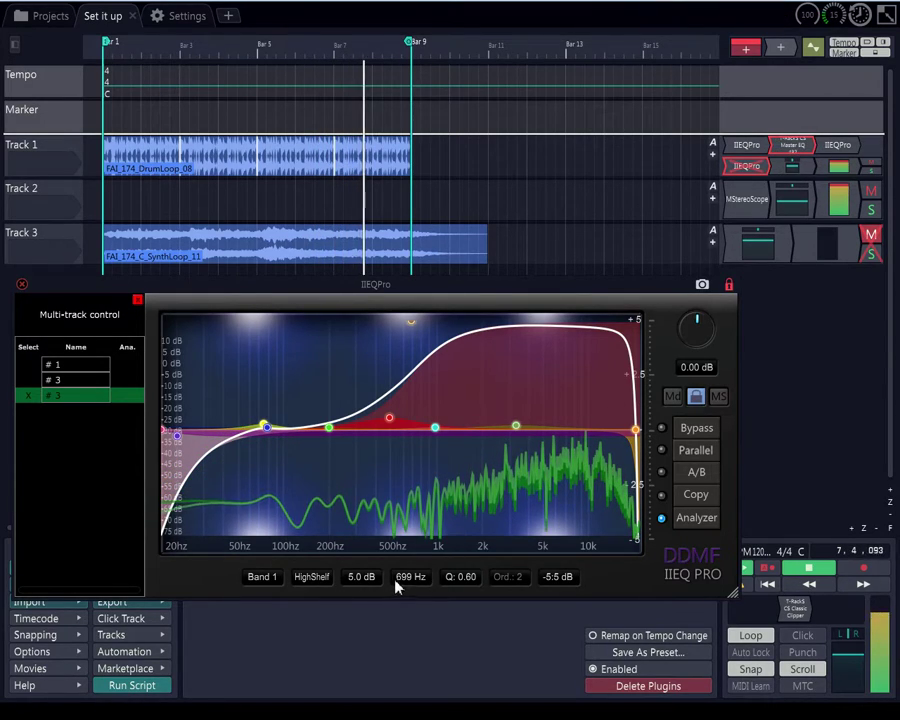
scroll(360, 584, down, 6)
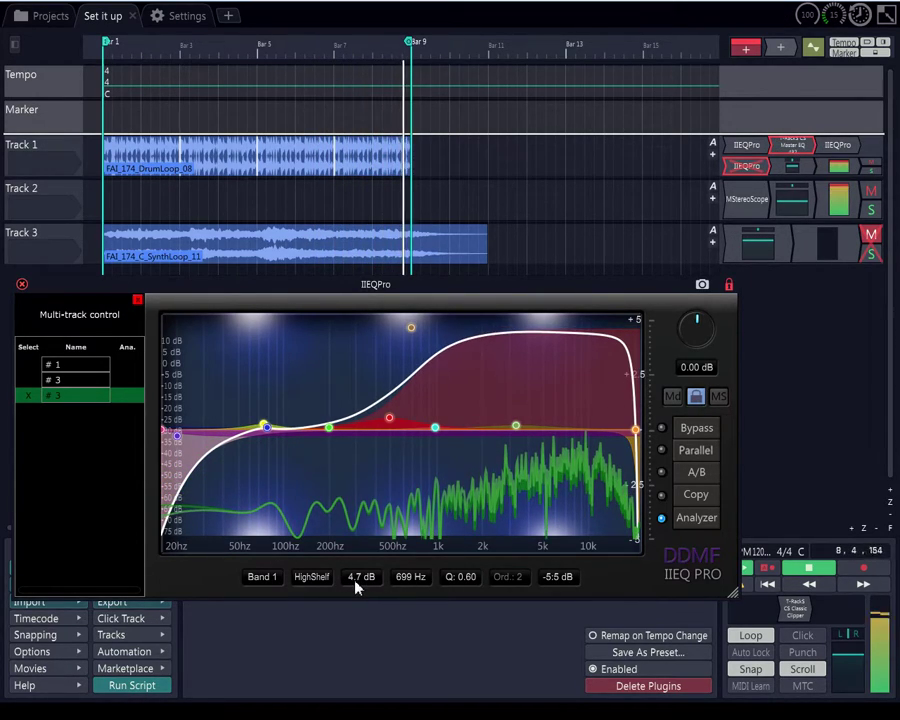
scroll(358, 590, down, 5)
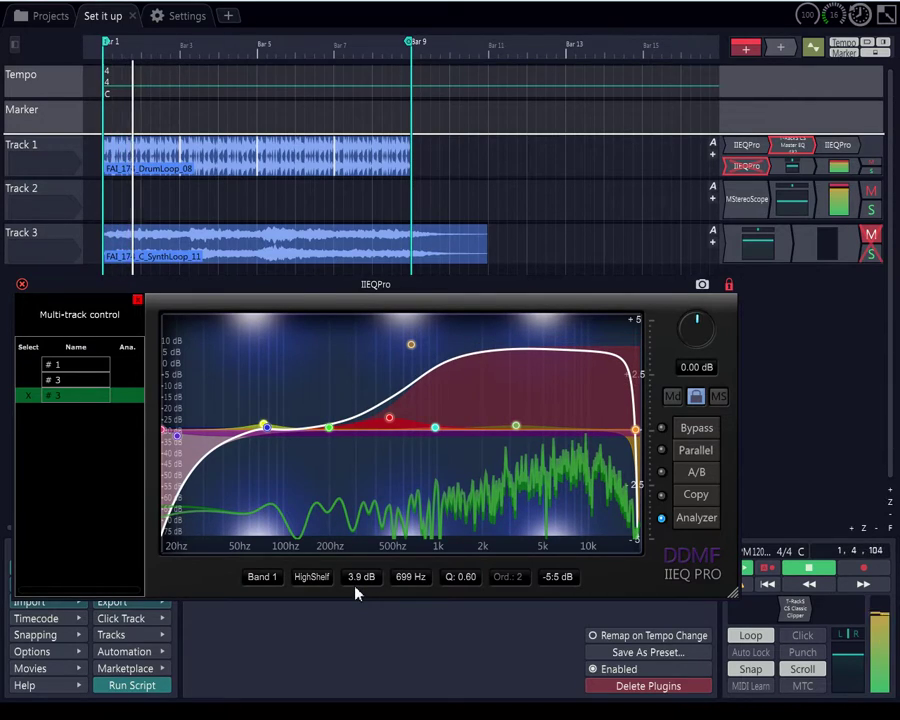
scroll(355, 588, up, 2)
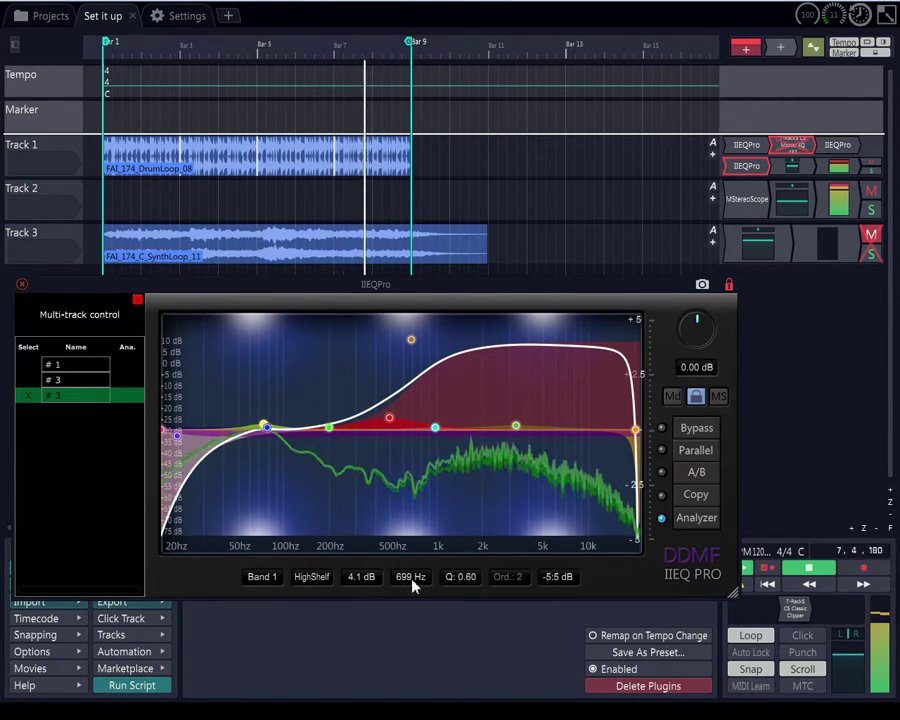
Sweep band 1's frequency upward, settle it at 850 Hz and switch the active EQ to compare.
scroll(410, 577, up, 4)
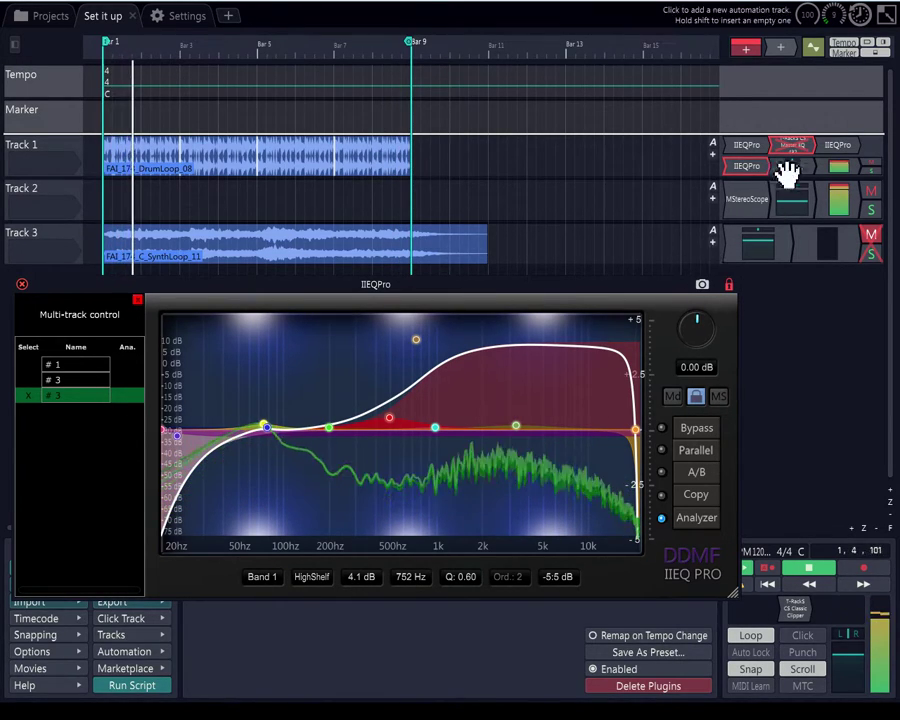
scroll(407, 578, up, 2)
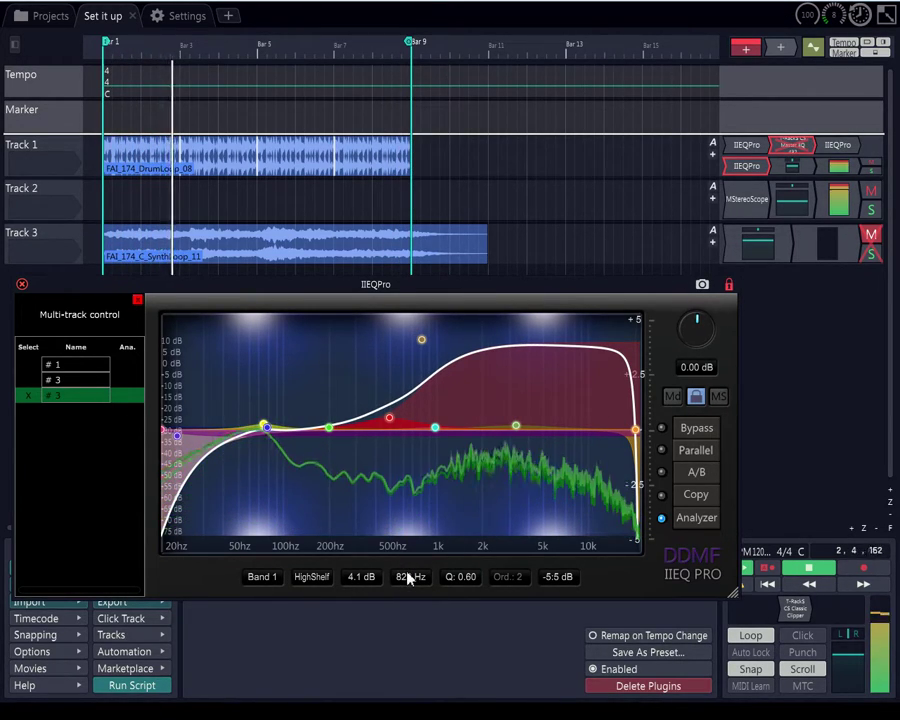
scroll(407, 578, up, 2)
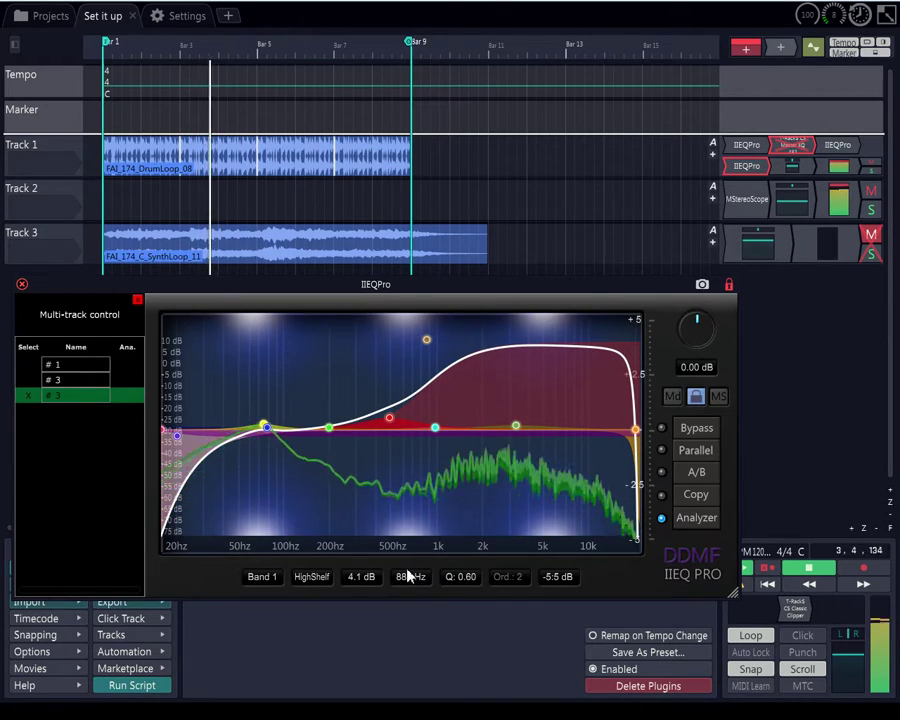
scroll(407, 576, up, 4)
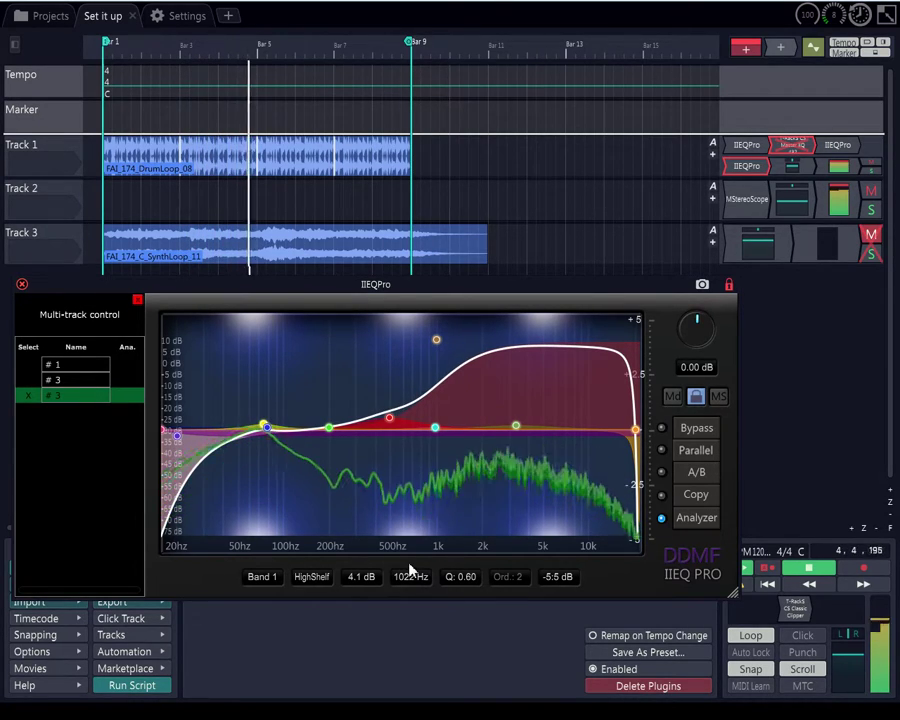
scroll(409, 575, down, 6)
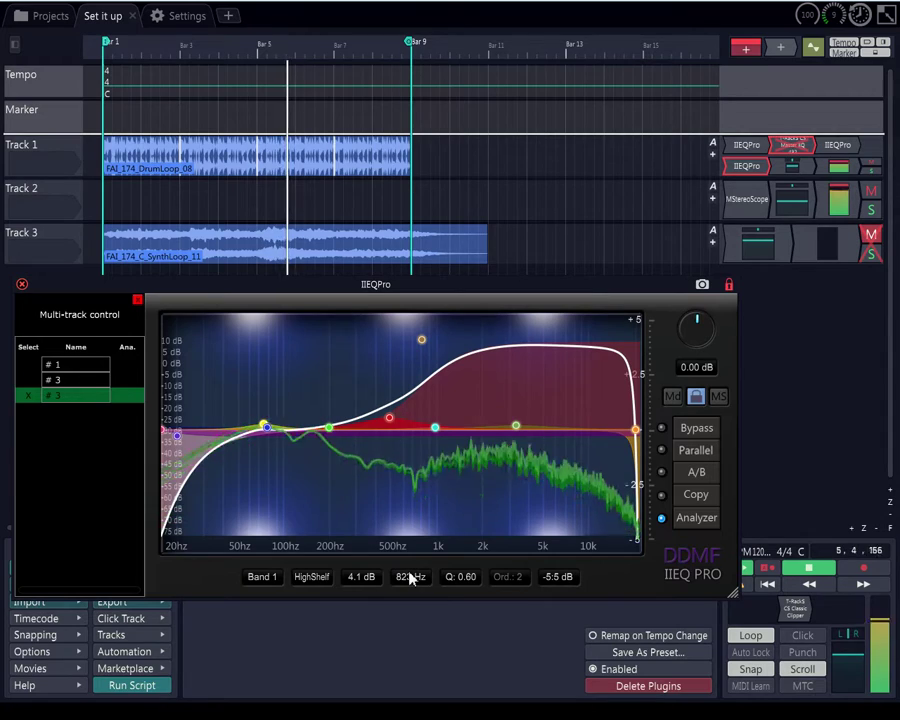
scroll(409, 578, up, 2)
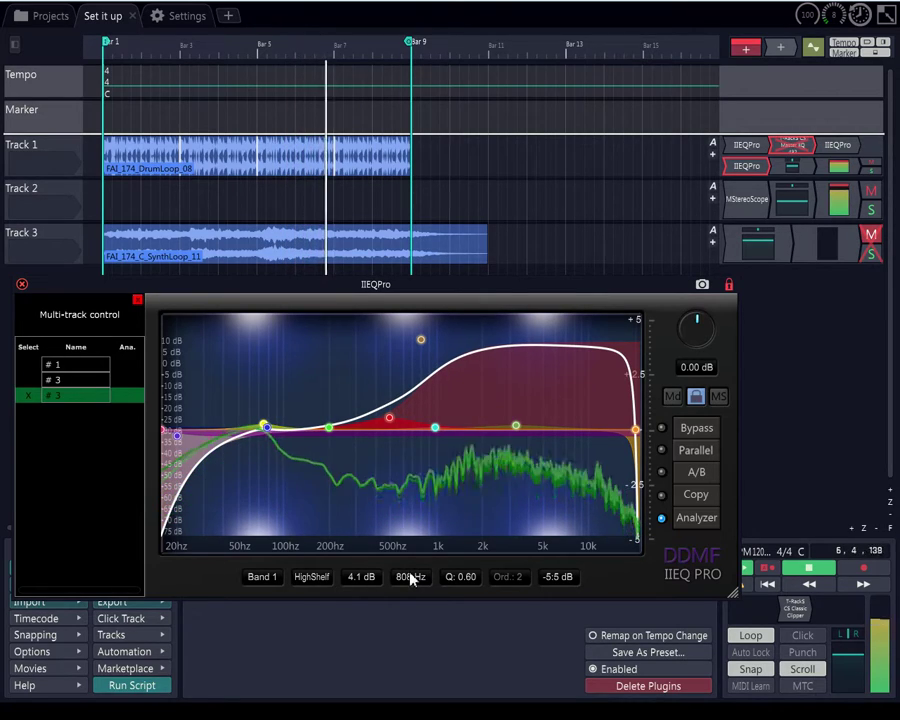
scroll(410, 577, up, 1)
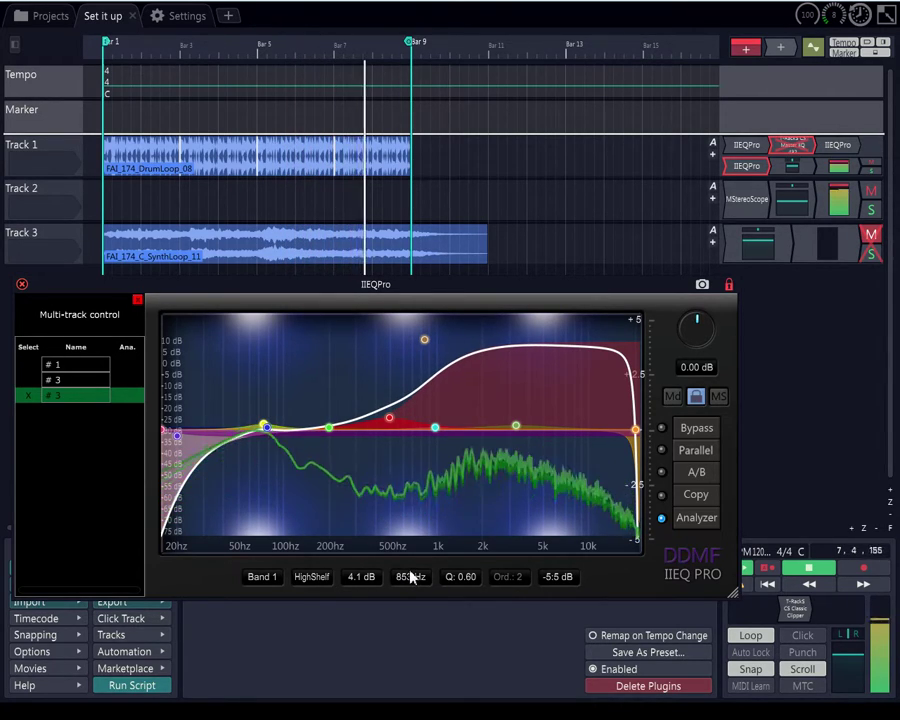
click(412, 577)
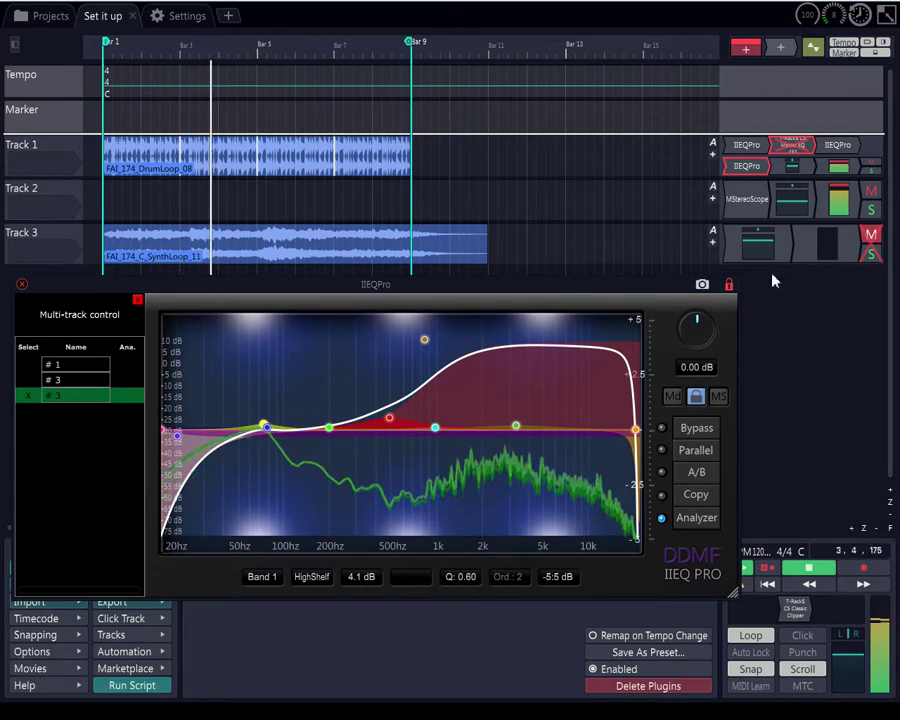
click(760, 166)
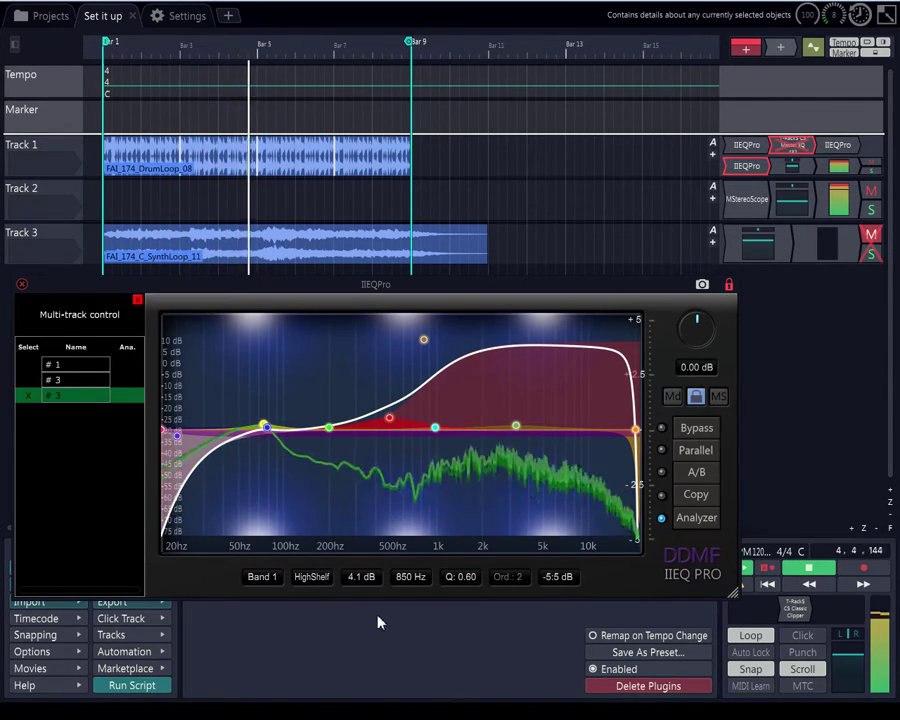
Try higher frequencies for band 1's high shelf and set it to 1000 Hz.
scroll(398, 585, up, 5)
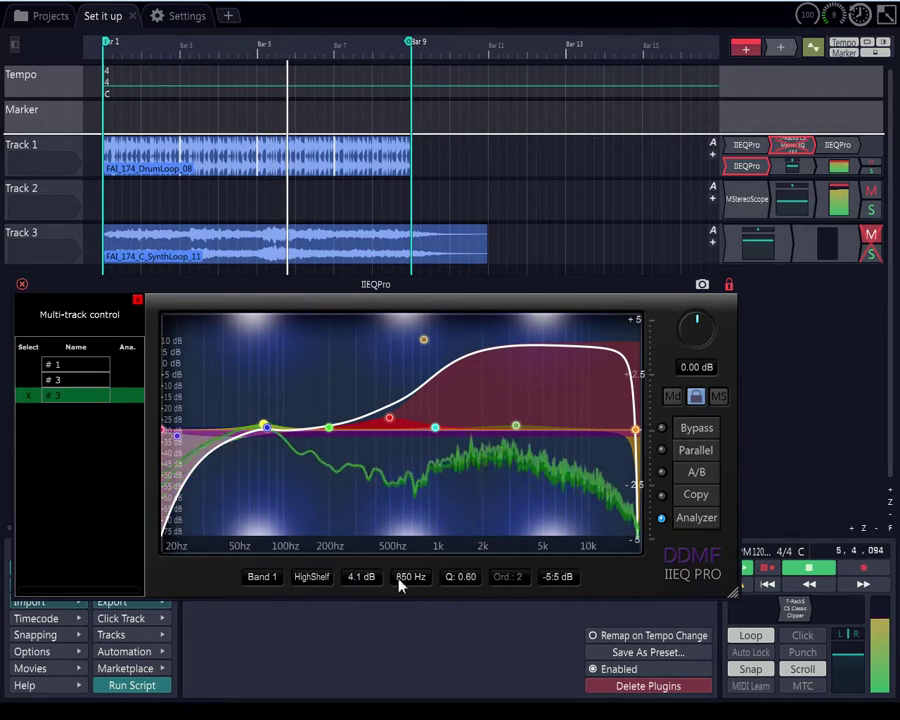
scroll(401, 578, up, 4)
scroll(403, 573, up, 8)
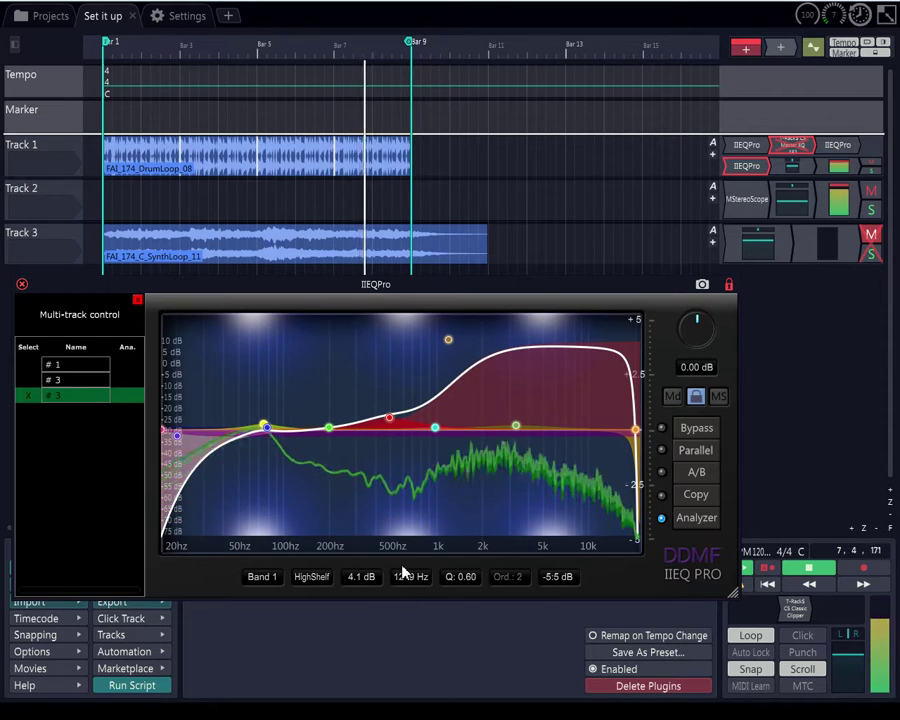
scroll(402, 565, down, 5)
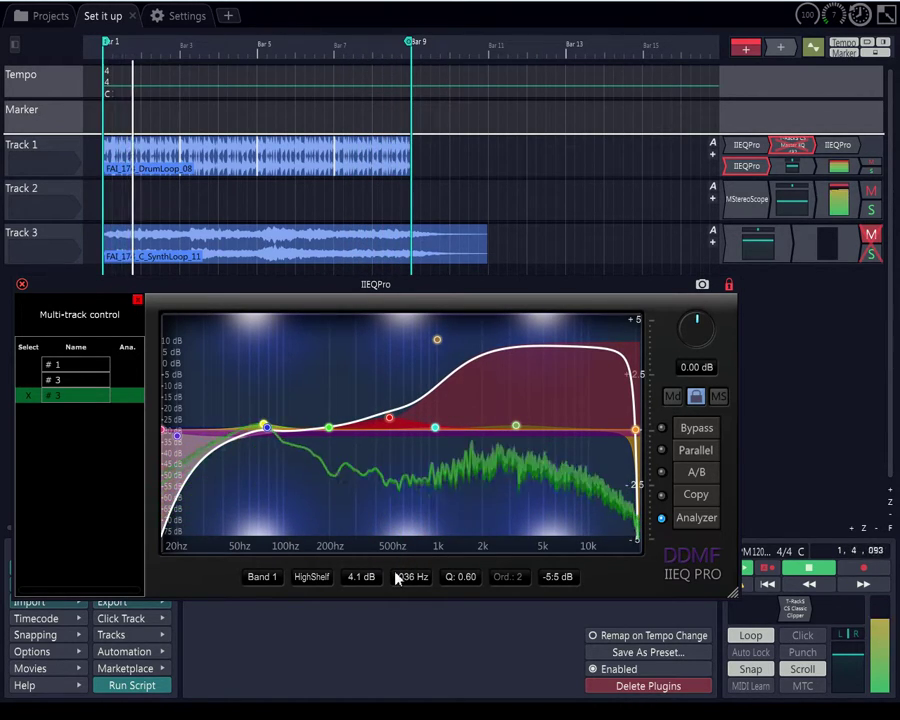
click(412, 584)
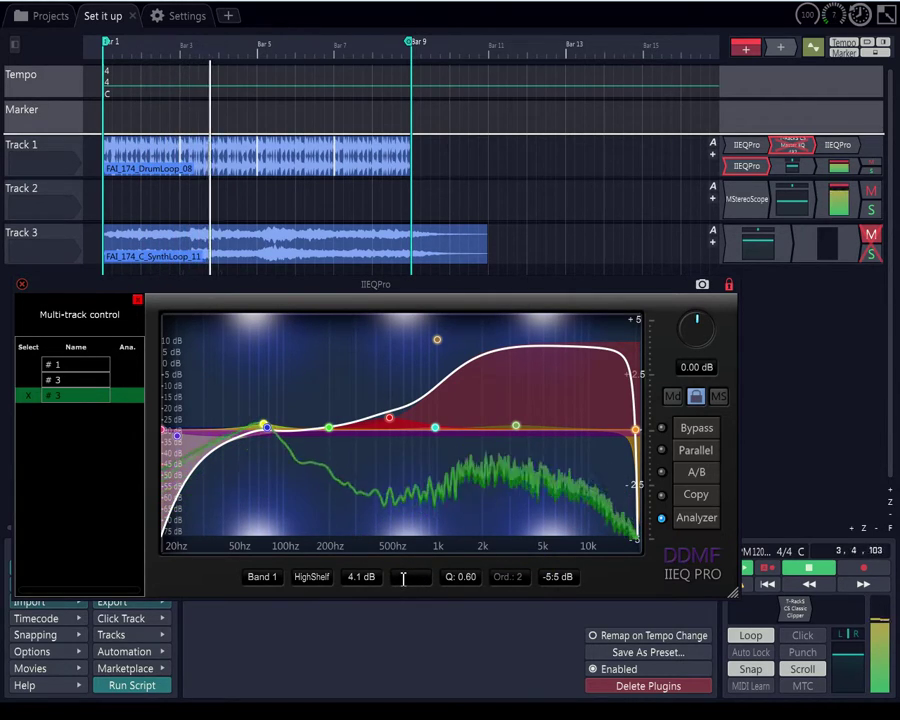
Reopen the T-RackS Master EQ 432 window and set IIEQPro band 1 to 1986 Hz with 5.5 dB gain.
double_click(792, 146)
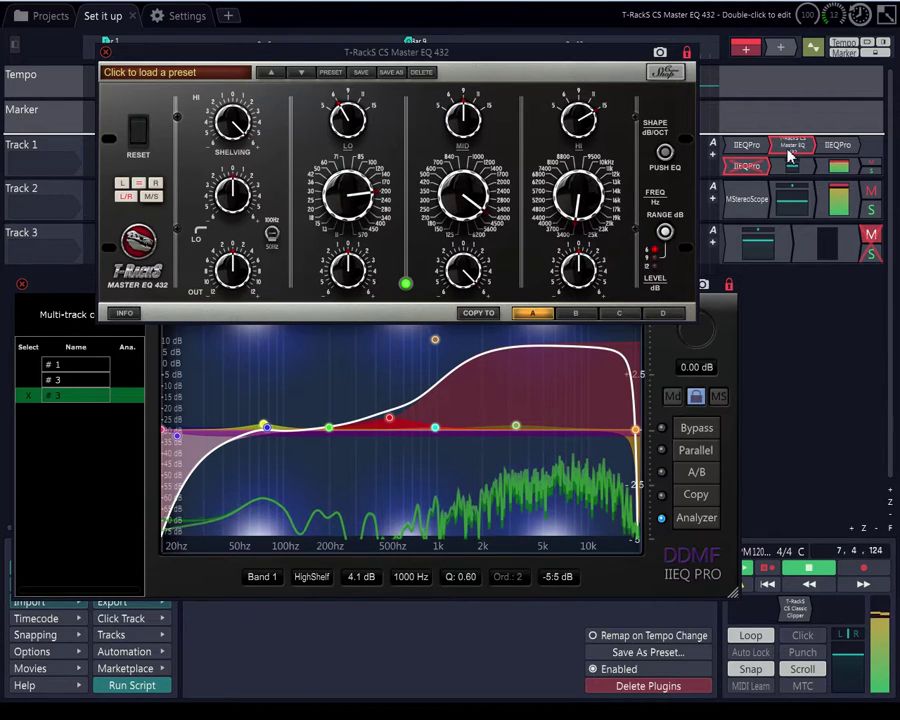
drag(413, 569, 435, 552)
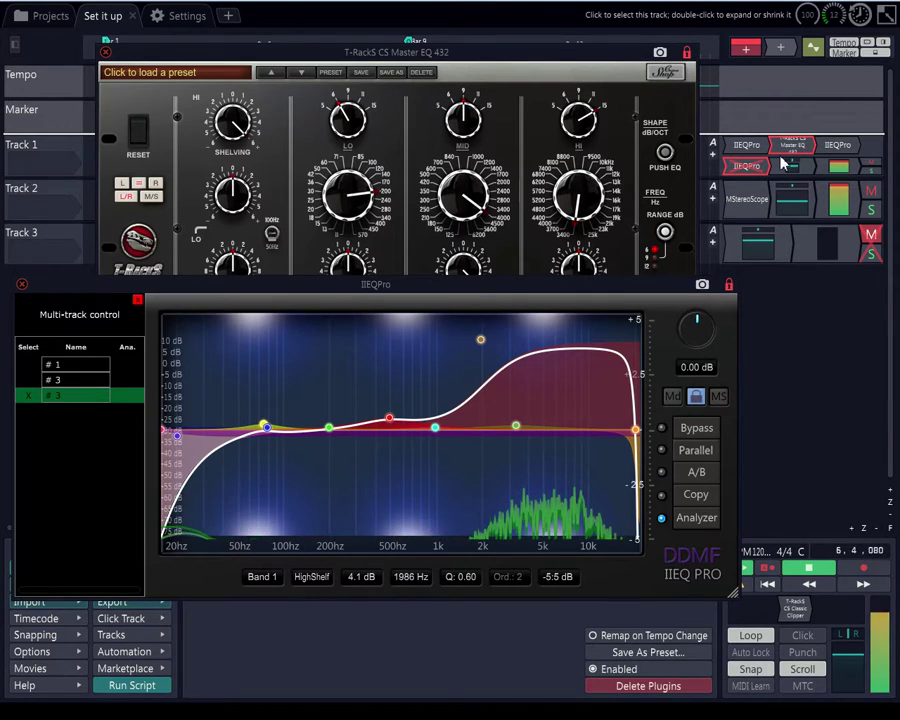
drag(348, 589, 366, 577)
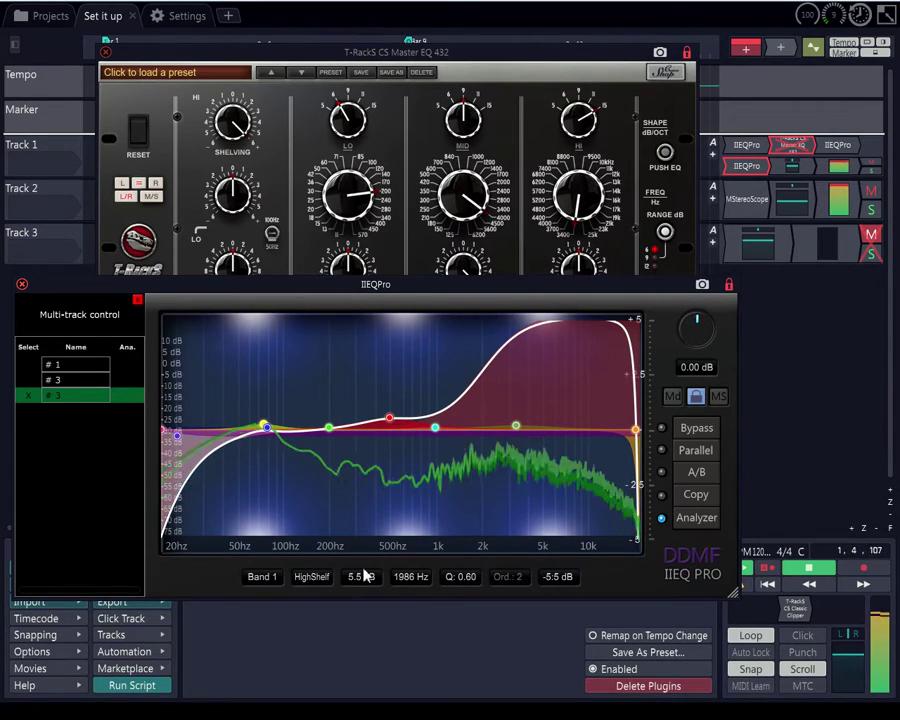
Switch between the Master EQ 432 and IIEQPro during playback and raise band 1's gain to 6.0 dB.
click(808, 155)
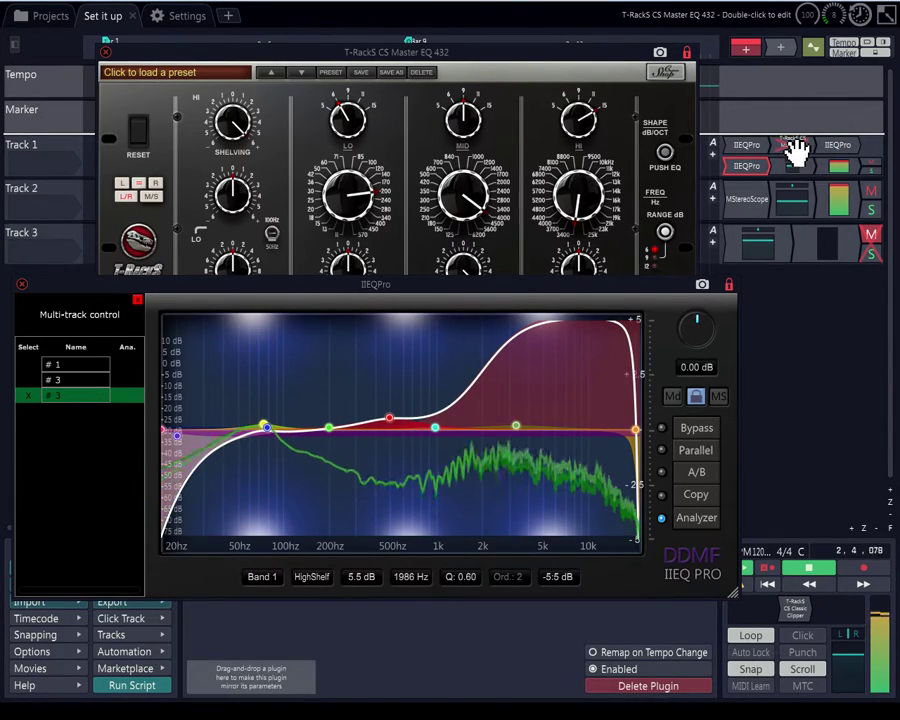
click(797, 150)
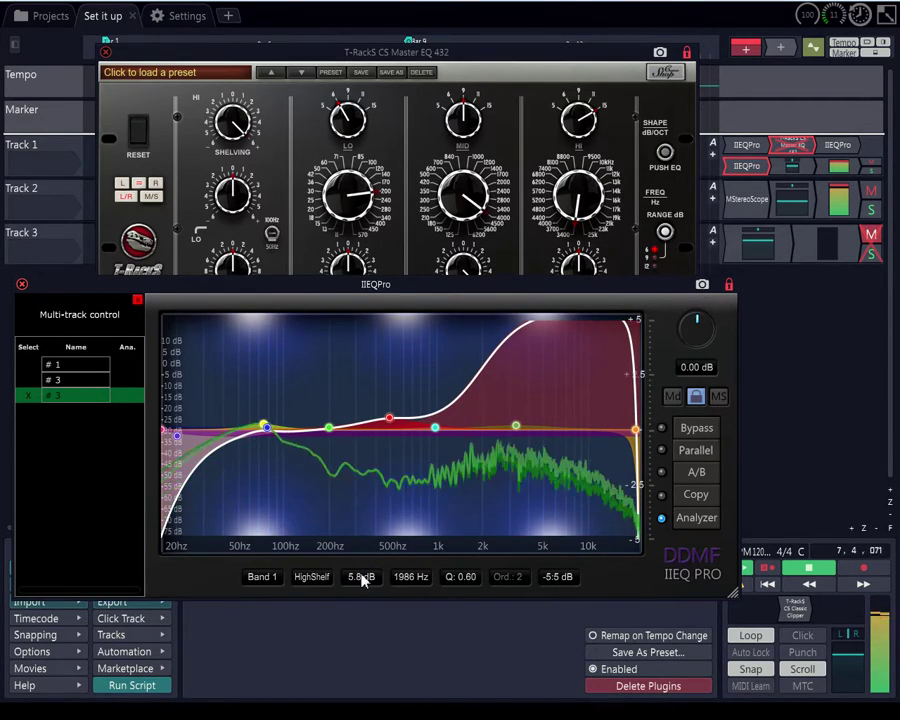
scroll(364, 581, up, 1)
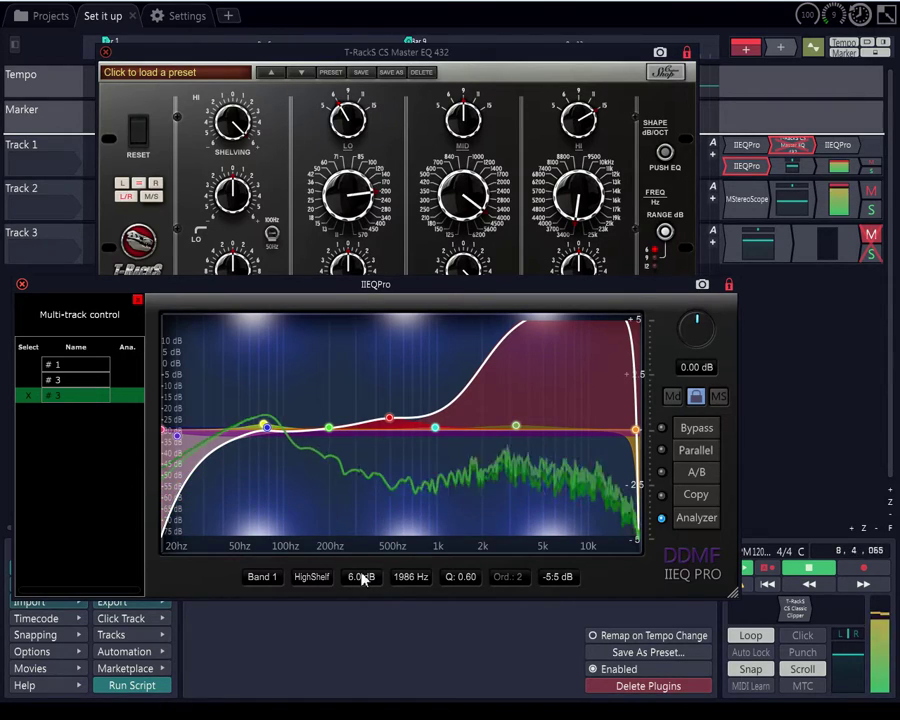
click(794, 149)
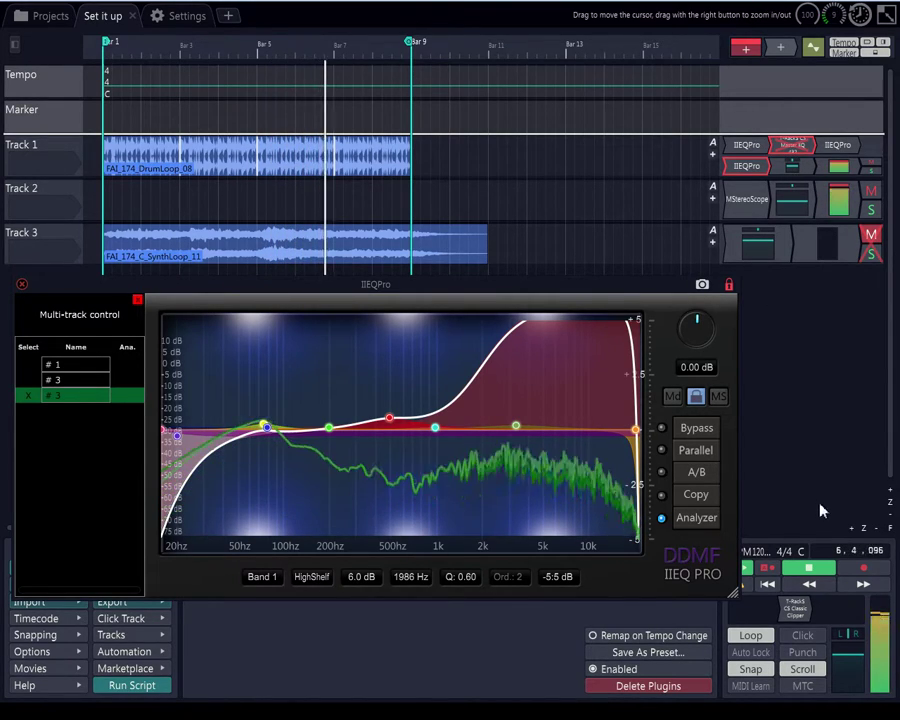
Stop playback, reopen the Master EQ 432 and arrange its window above the IIEQPro window so both show.
click(822, 570)
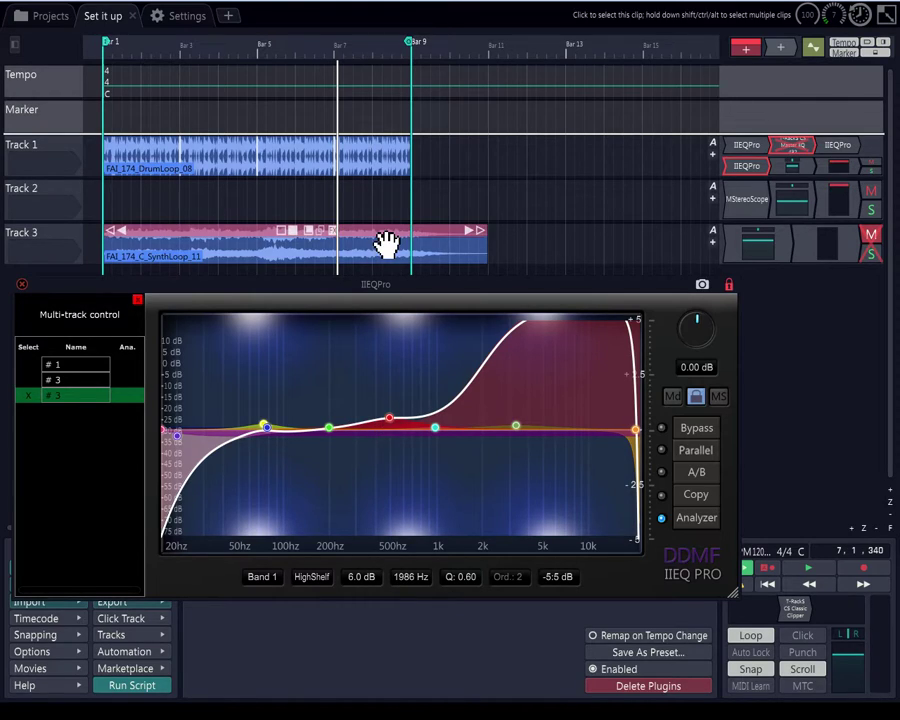
drag(434, 280, 463, 280)
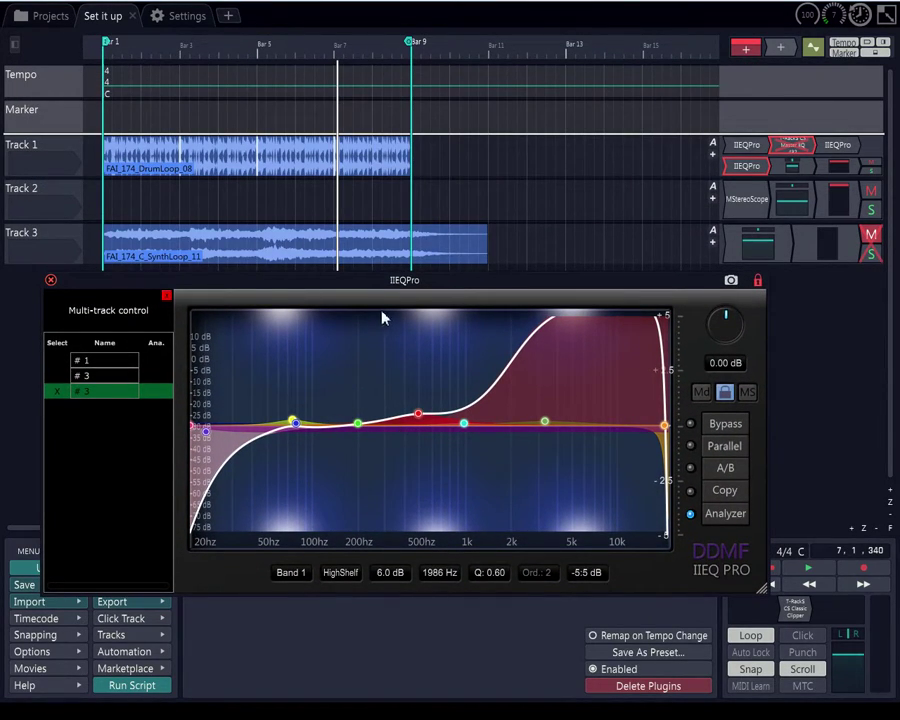
mouse_move(405, 298)
mouse_down()
mouse_move(408, 311)
mouse_move(404, 266)
mouse_move(404, 279)
mouse_up()
double_click(789, 145)
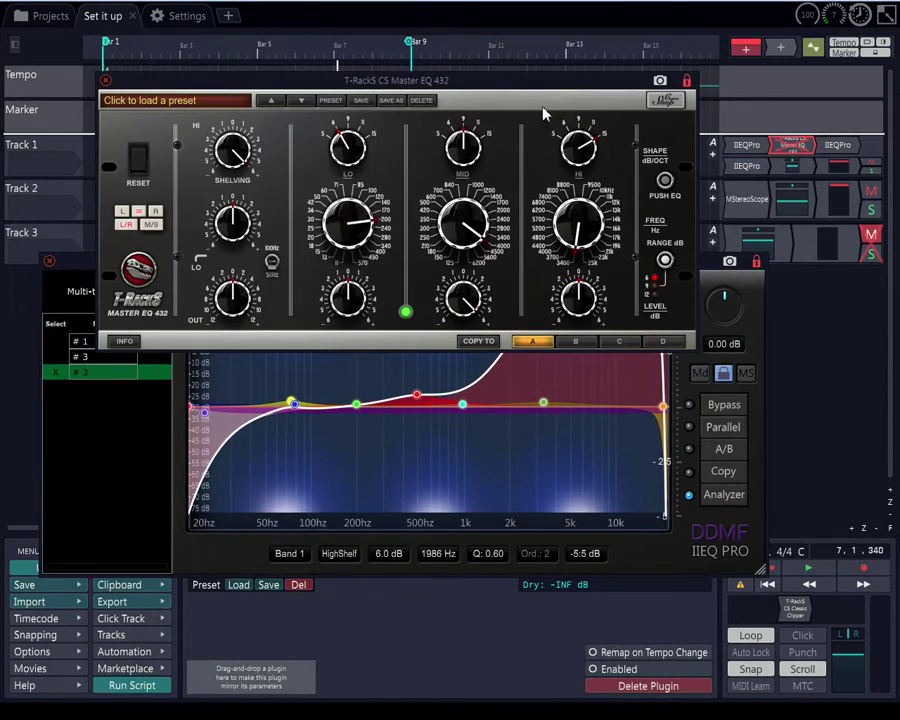
drag(549, 88, 553, 7)
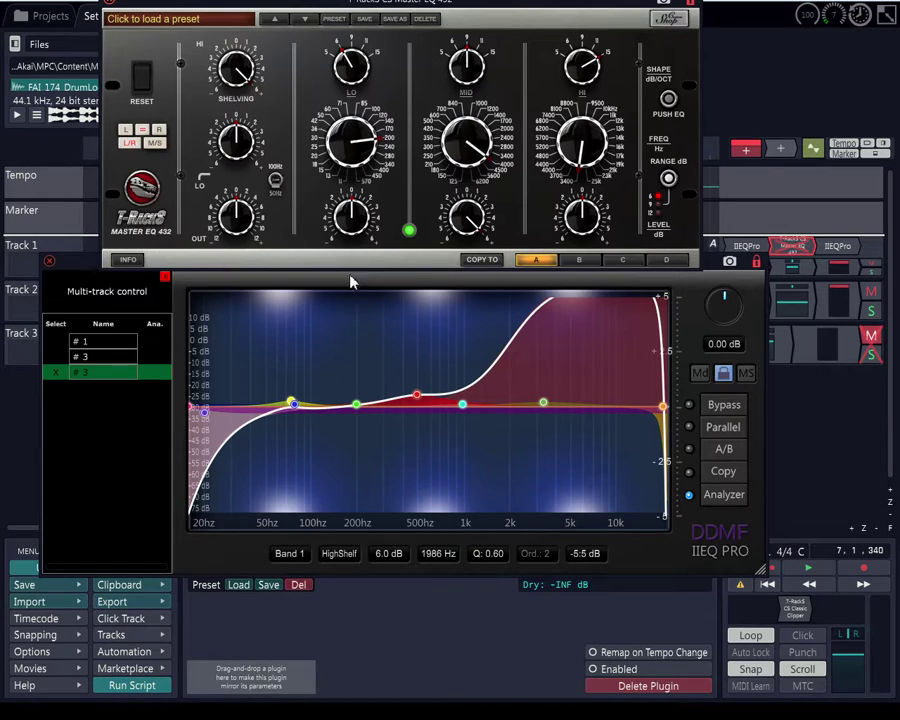
click(405, 288)
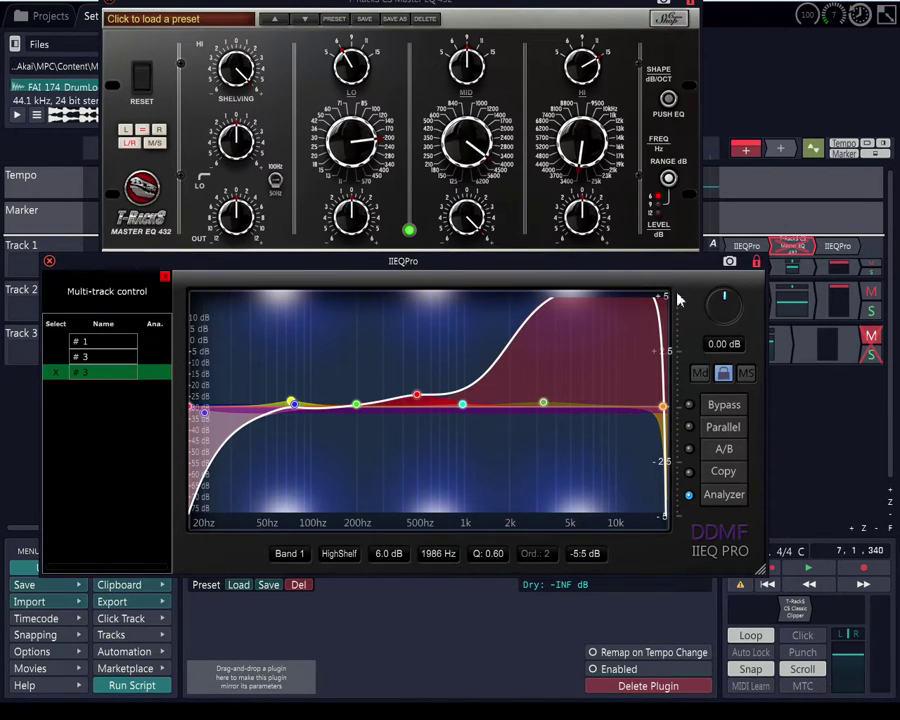
Move the IIEQPro window clear of the Master EQ 432 and lower band 1's high shelf gain to 0.2 dB.
drag(697, 276, 670, 288)
mouse_move(448, 288)
mouse_down()
mouse_move(437, 305)
mouse_move(445, 290)
mouse_up()
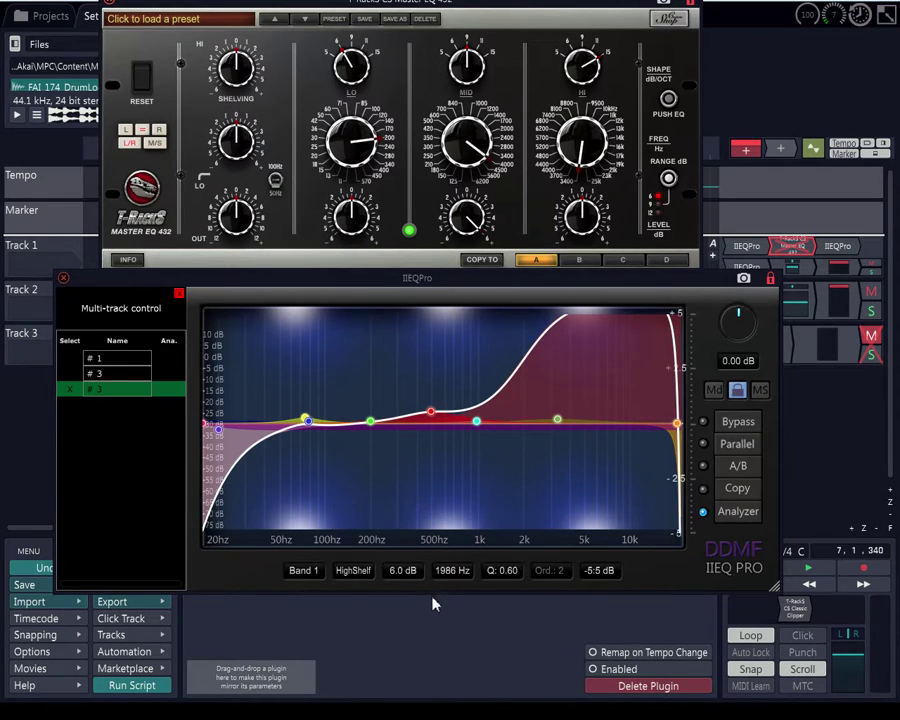
drag(395, 578, 391, 622)
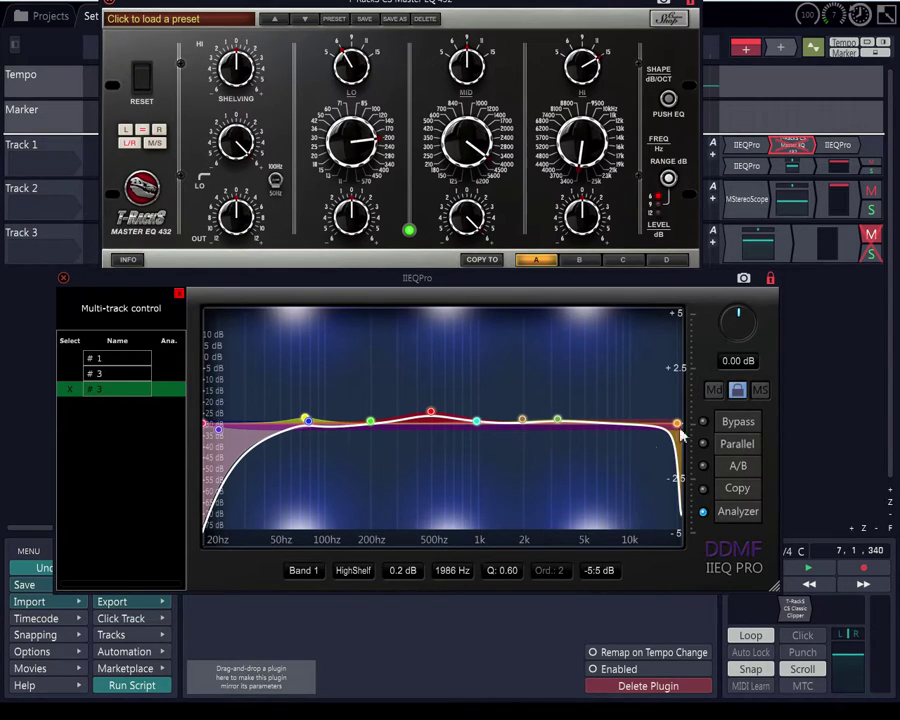
Start playback and raise IIEQPro band 2's 80 Hz low shelf to 6.1 dB, keeping both EQ windows visible.
click(812, 568)
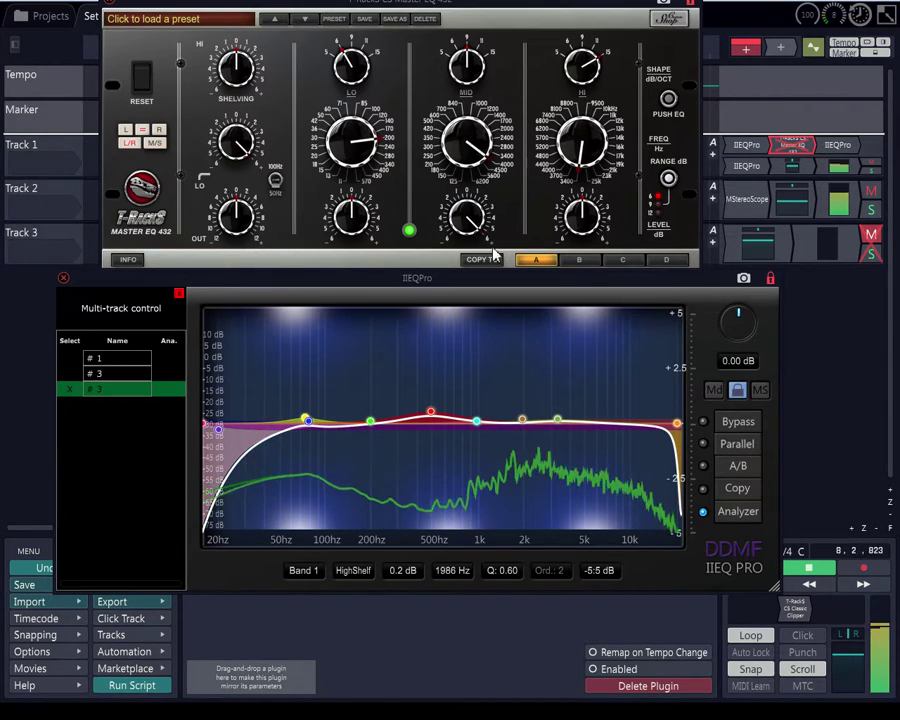
drag(483, 273, 484, 76)
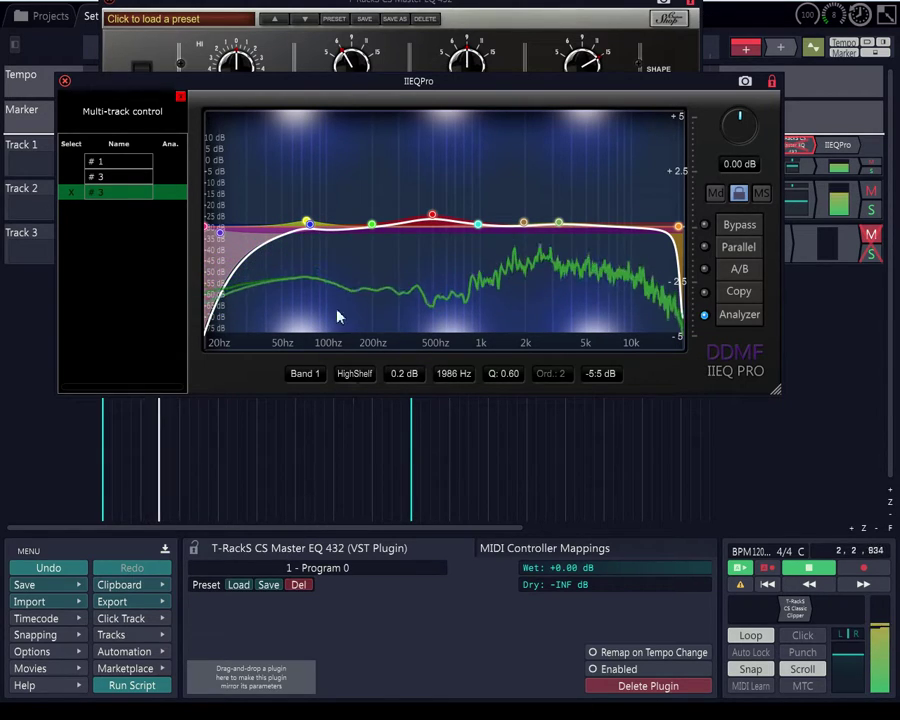
click(311, 226)
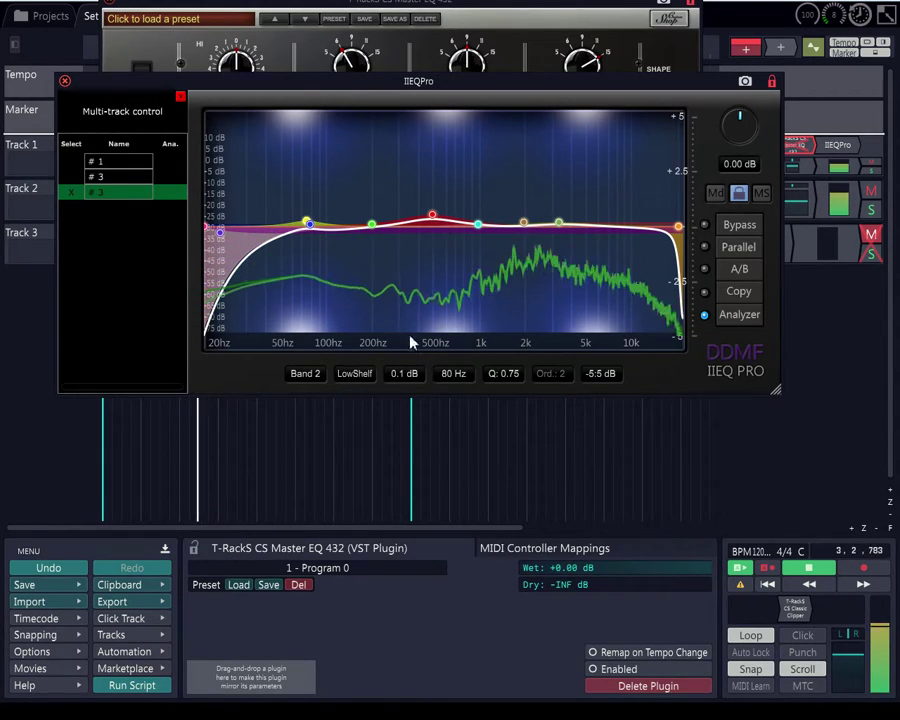
drag(403, 380, 410, 341)
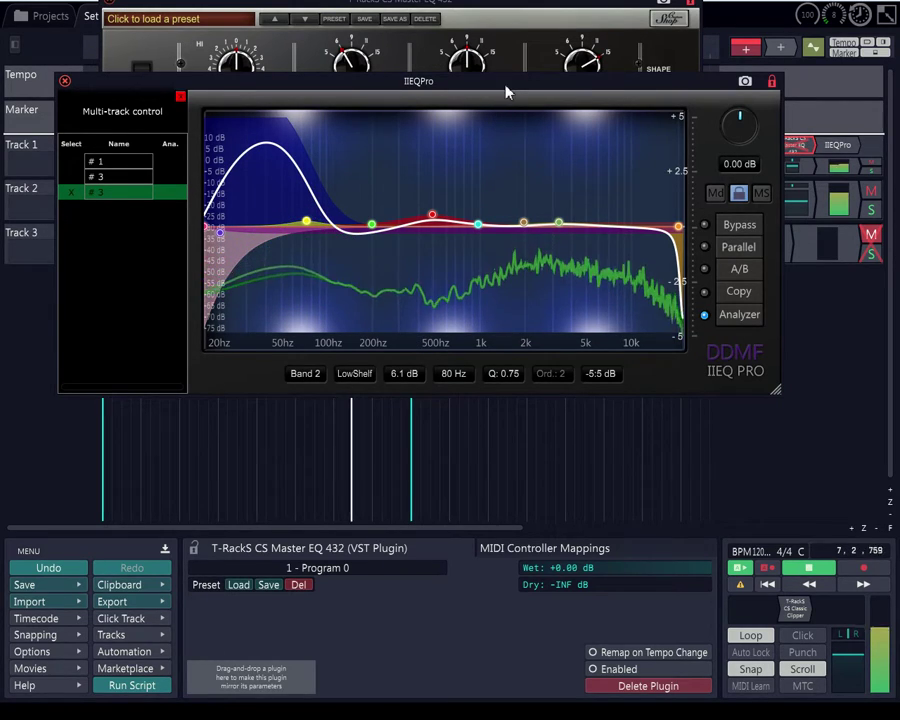
drag(506, 88, 490, 328)
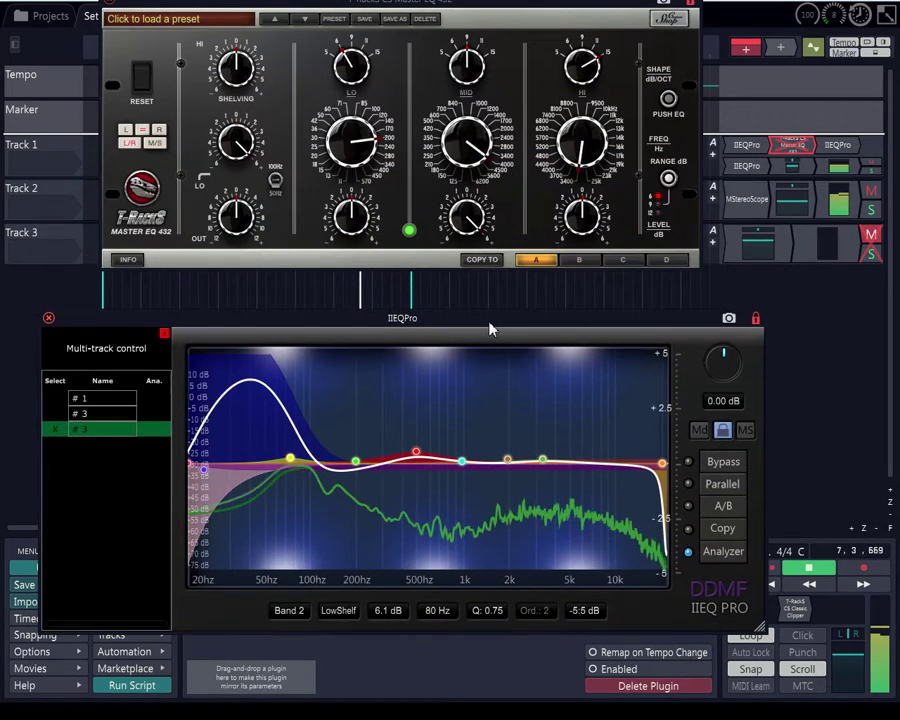
Raise band 2's low shelf gain gradually during playback, through 12.0 dB up to 18.0 dB.
click(750, 170)
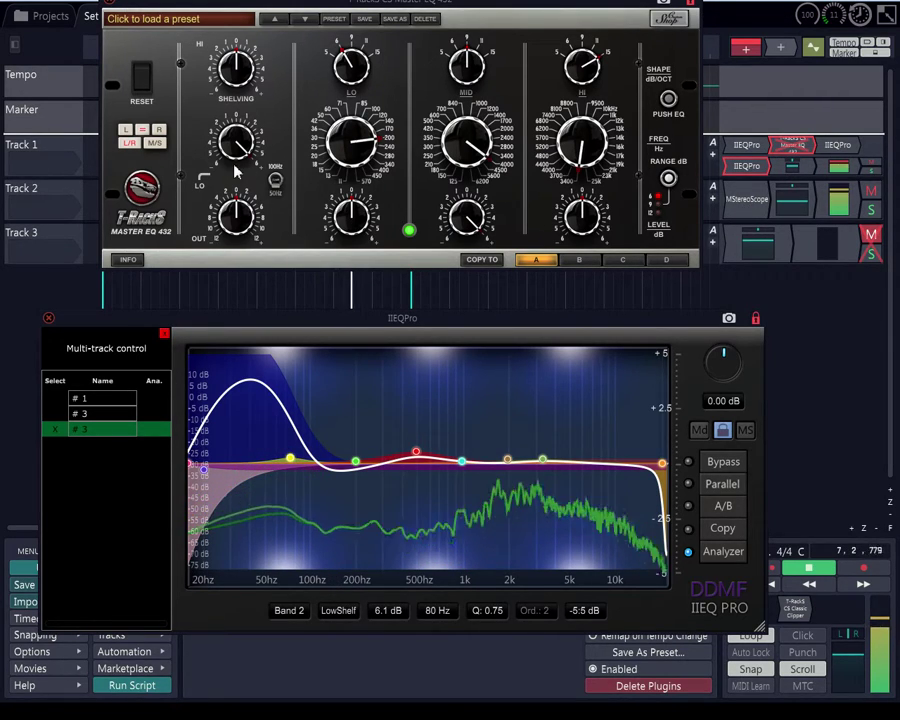
scroll(388, 615, up, 9)
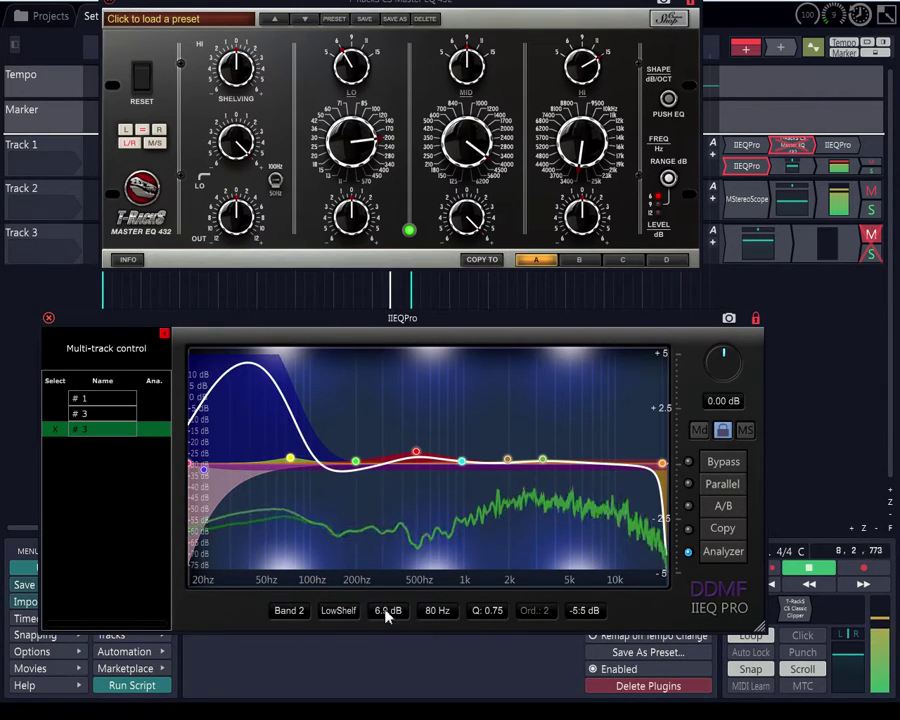
scroll(388, 612, up, 4)
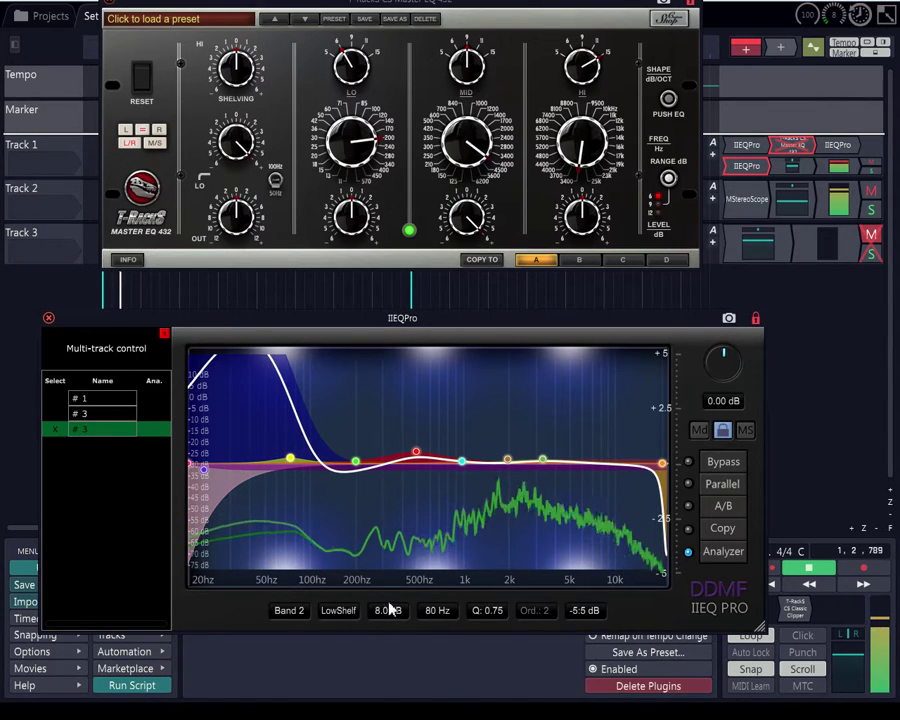
scroll(391, 604, up, 2)
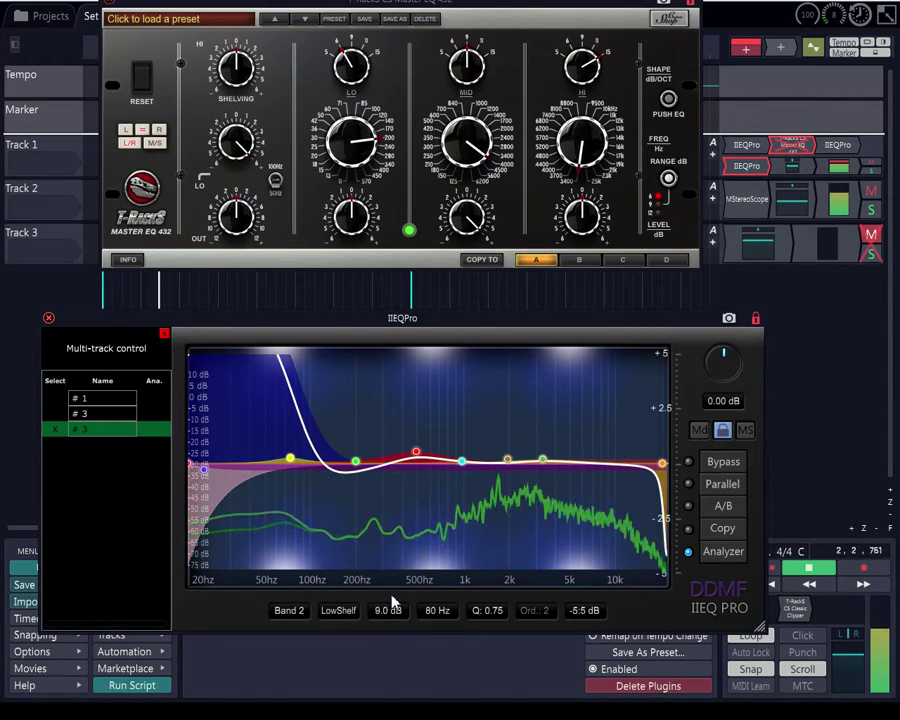
scroll(393, 603, up, 5)
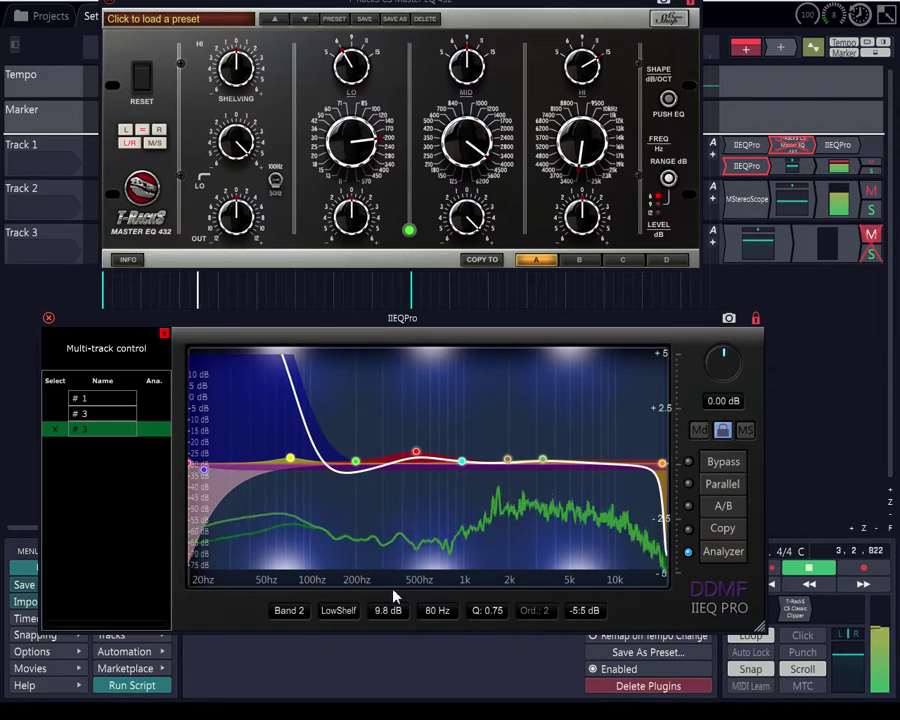
scroll(394, 590, up, 8)
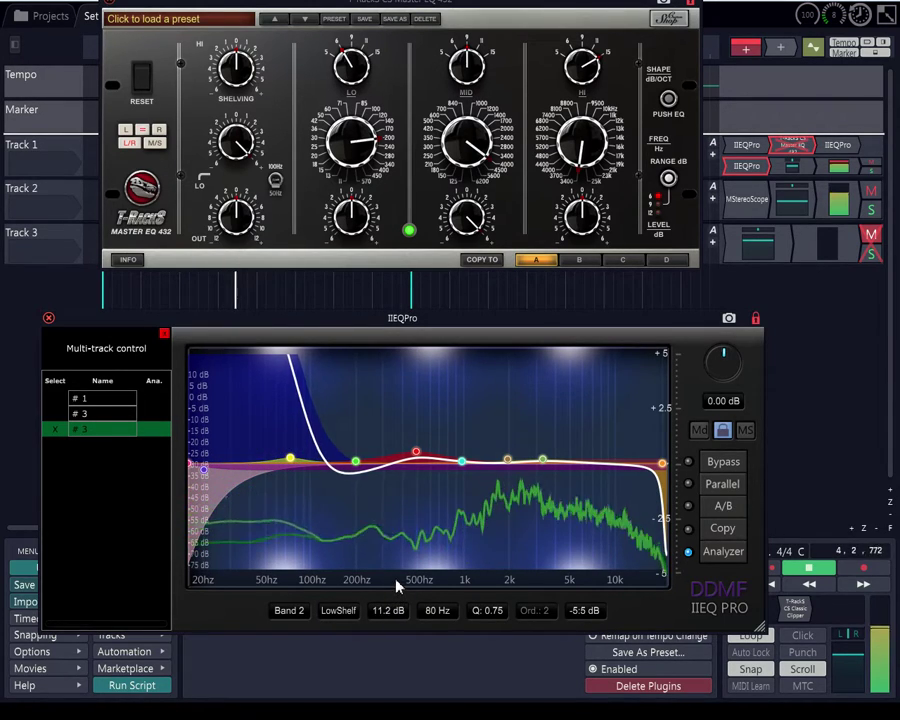
scroll(398, 583, up, 3)
scroll(399, 583, down, 3)
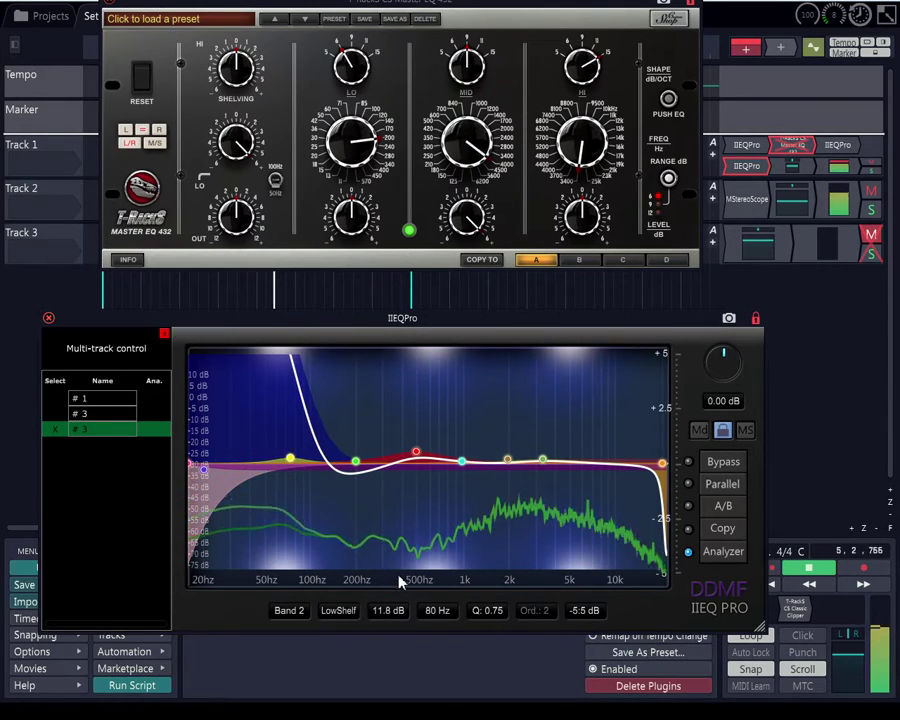
scroll(399, 583, up, 2)
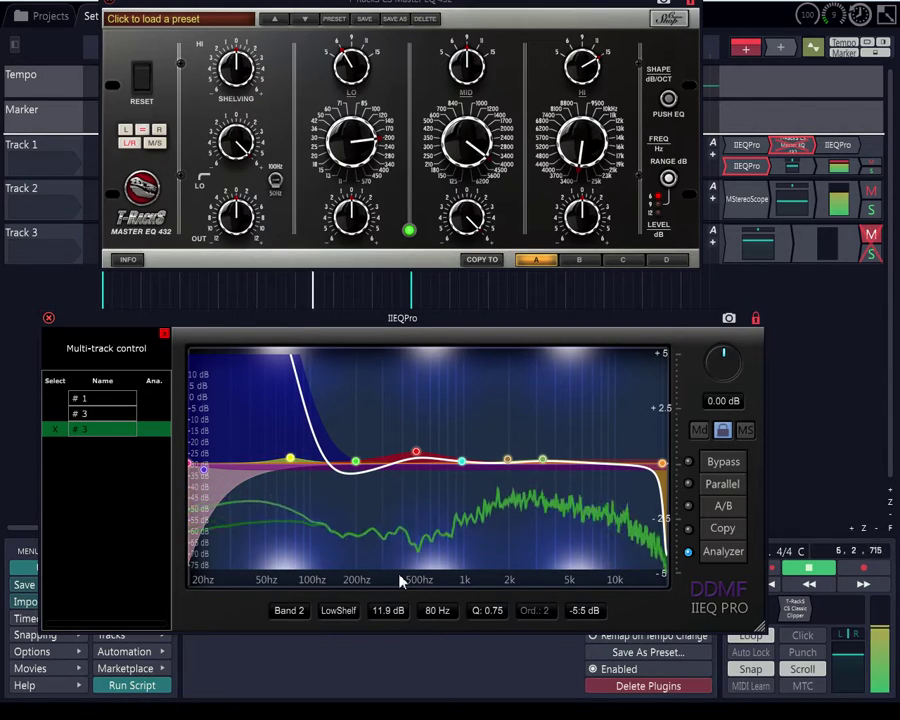
scroll(399, 583, up, 1)
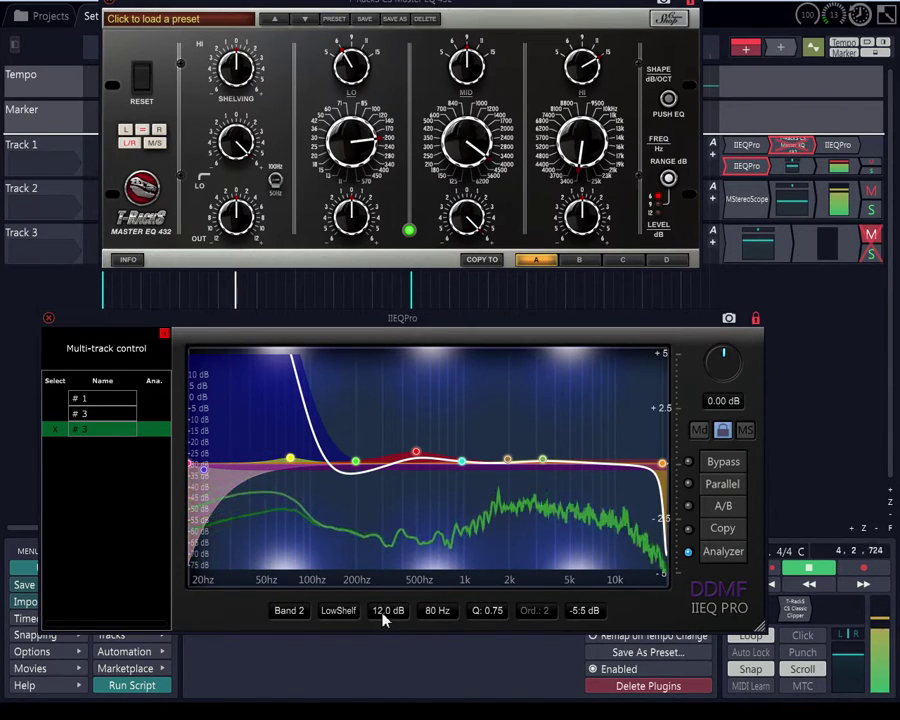
drag(383, 620, 393, 579)
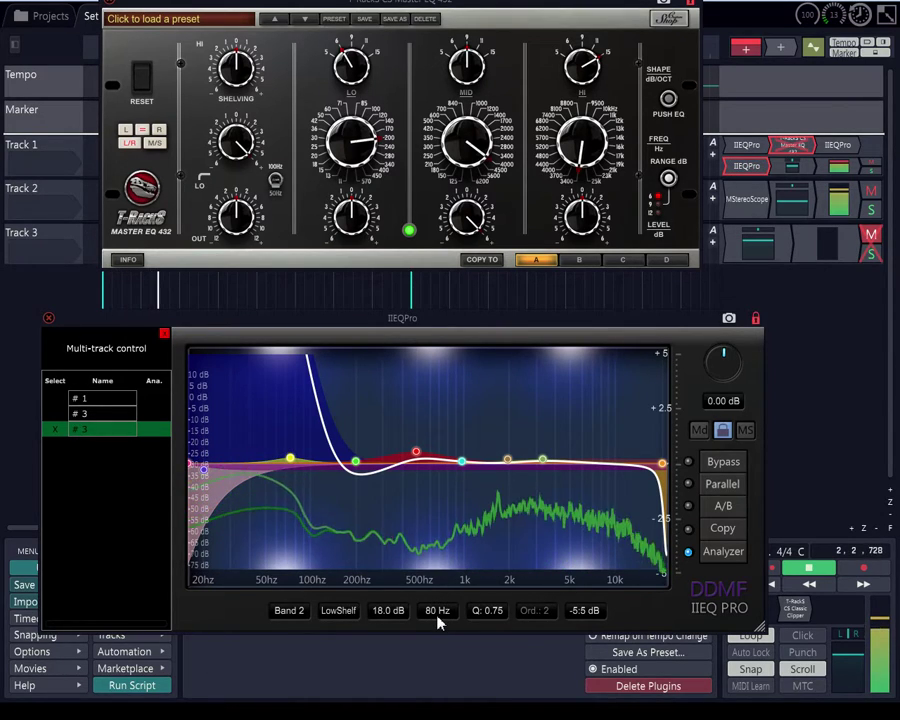
Try band 2's low shelf at 125 Hz with 12.0 dB gain and close the Master EQ 432 window.
drag(436, 613, 437, 602)
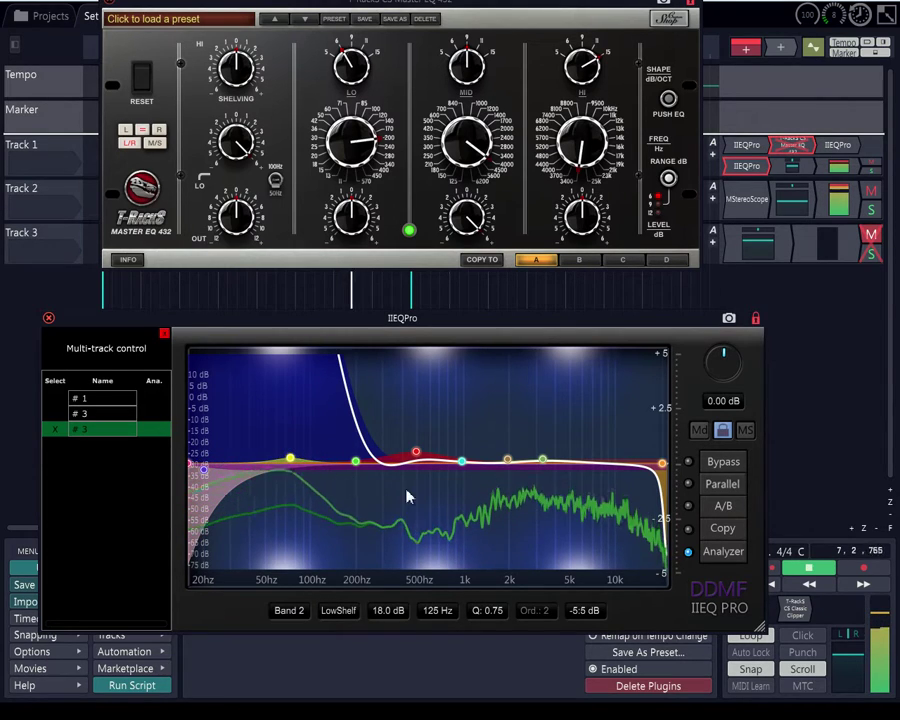
drag(378, 609, 383, 652)
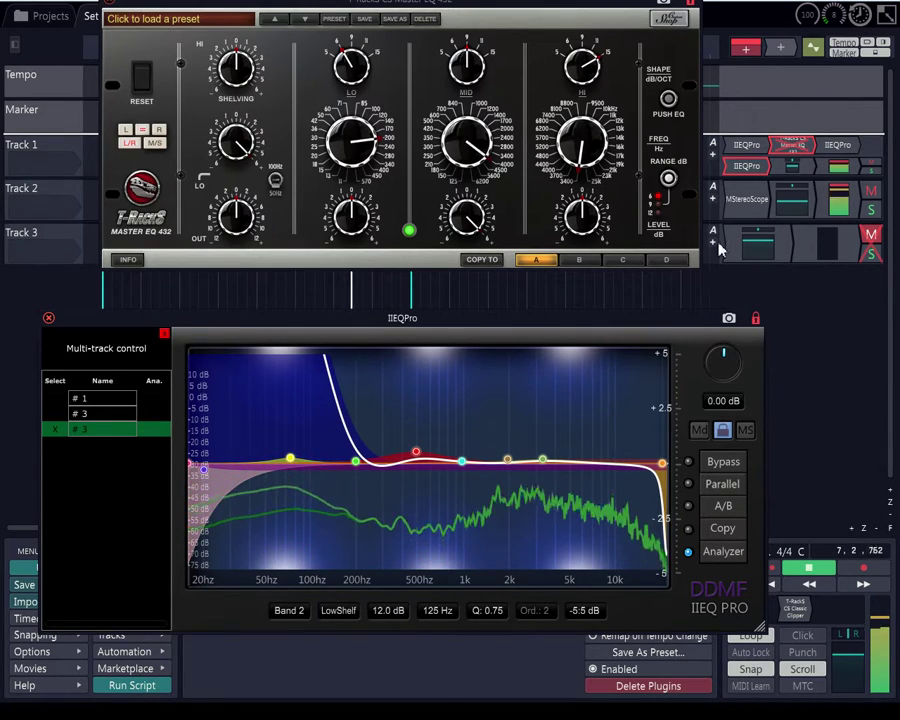
double_click(792, 152)
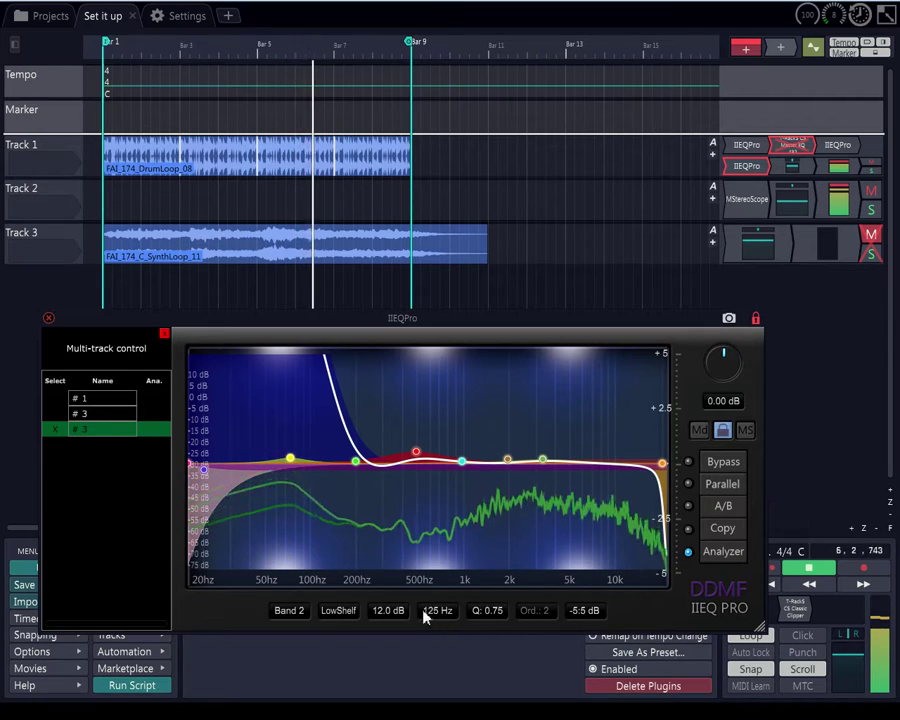
Set IIEQPro band 2's low shelf to 18.0 dB gain at 75 Hz.
scroll(381, 619, up, 4)
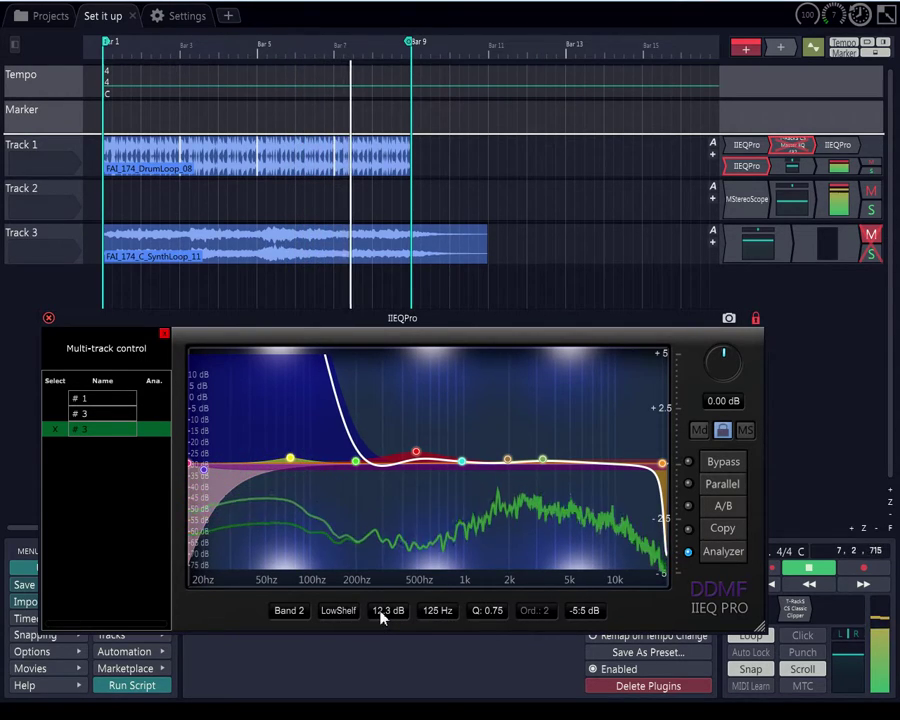
scroll(382, 613, up, 13)
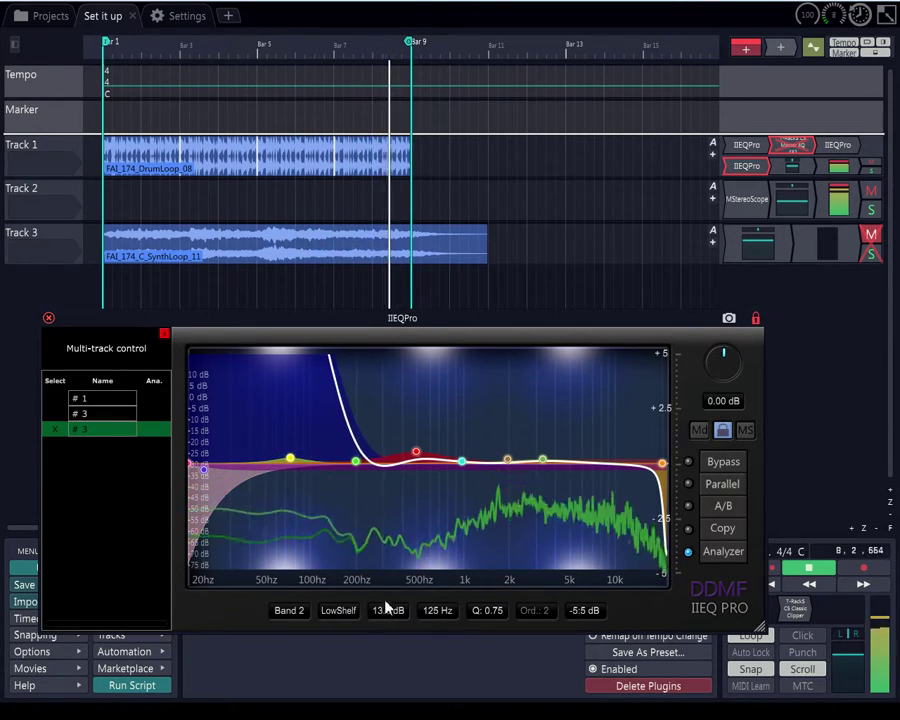
drag(390, 598, 398, 578)
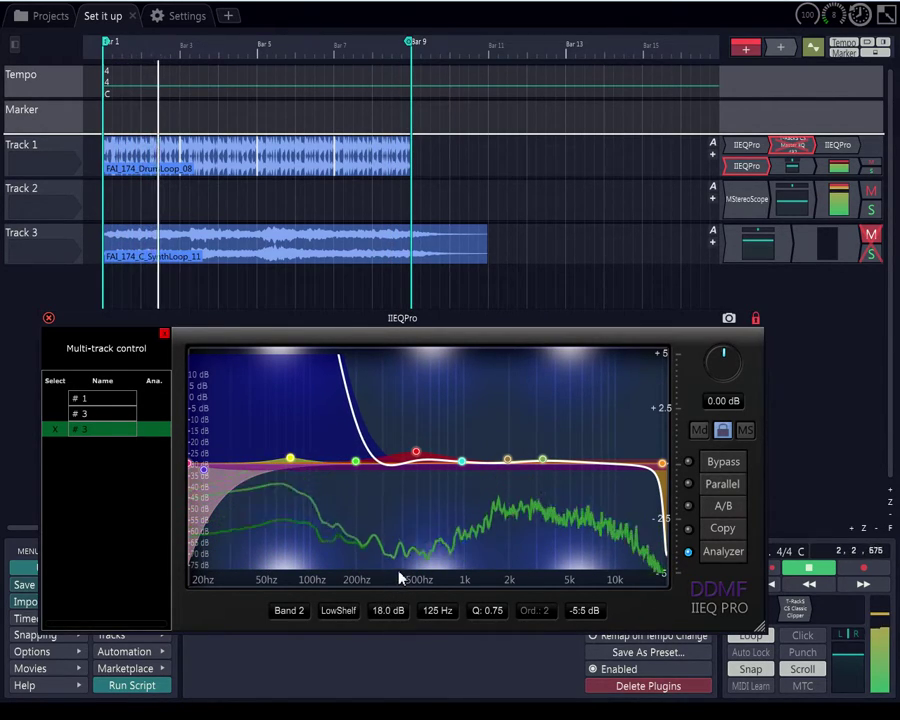
drag(436, 617, 436, 626)
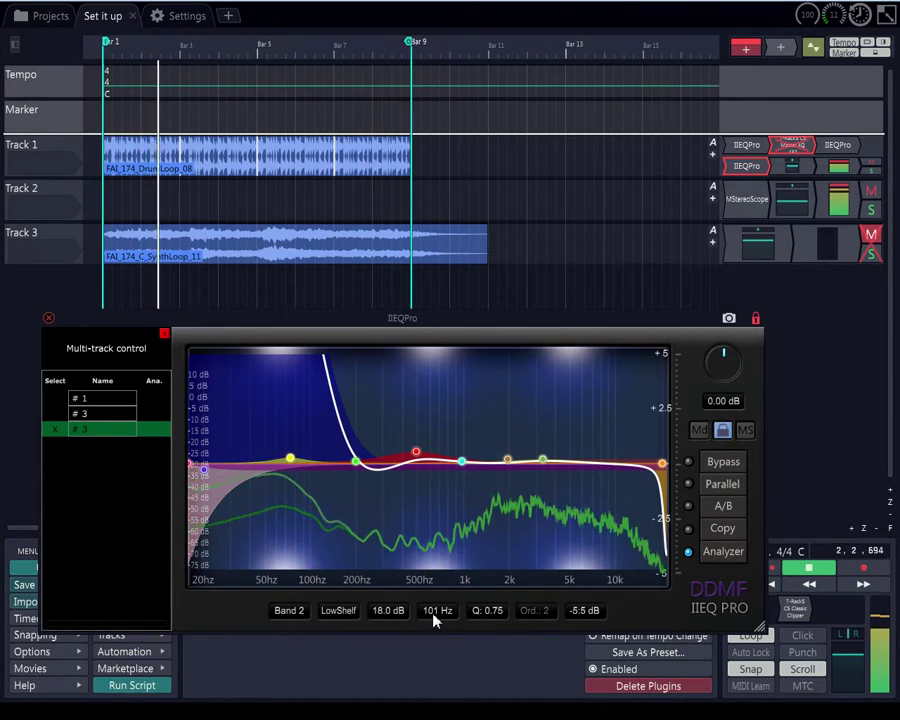
drag(434, 621, 434, 632)
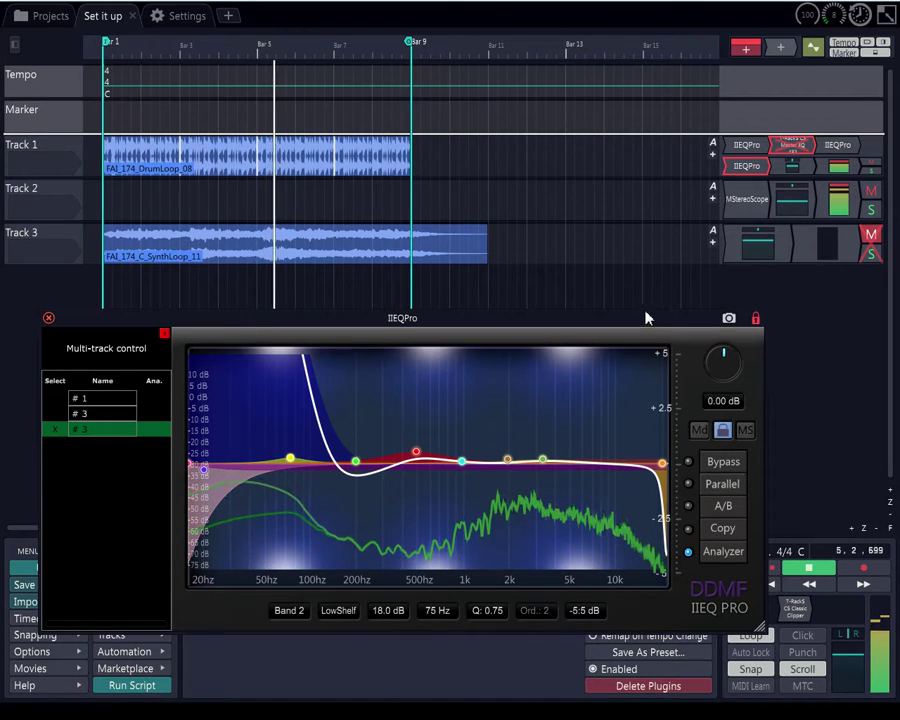
Alternate between the Master EQ 432 and IIEQPro during playback, reopen the Master EQ 432 window and resume playback.
click(786, 150)
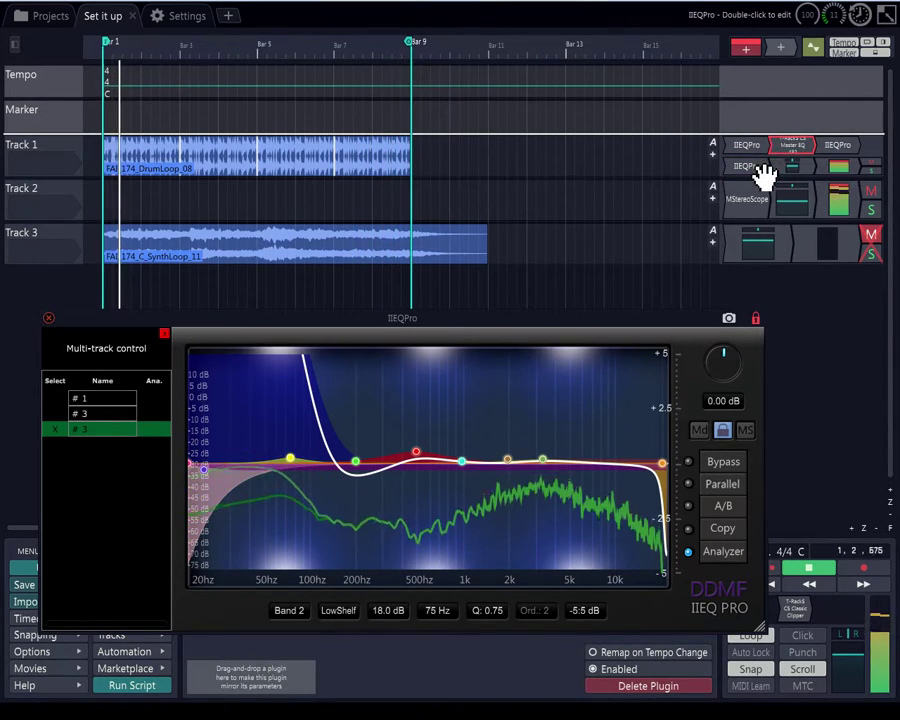
ctrl+click(790, 150)
click(798, 148)
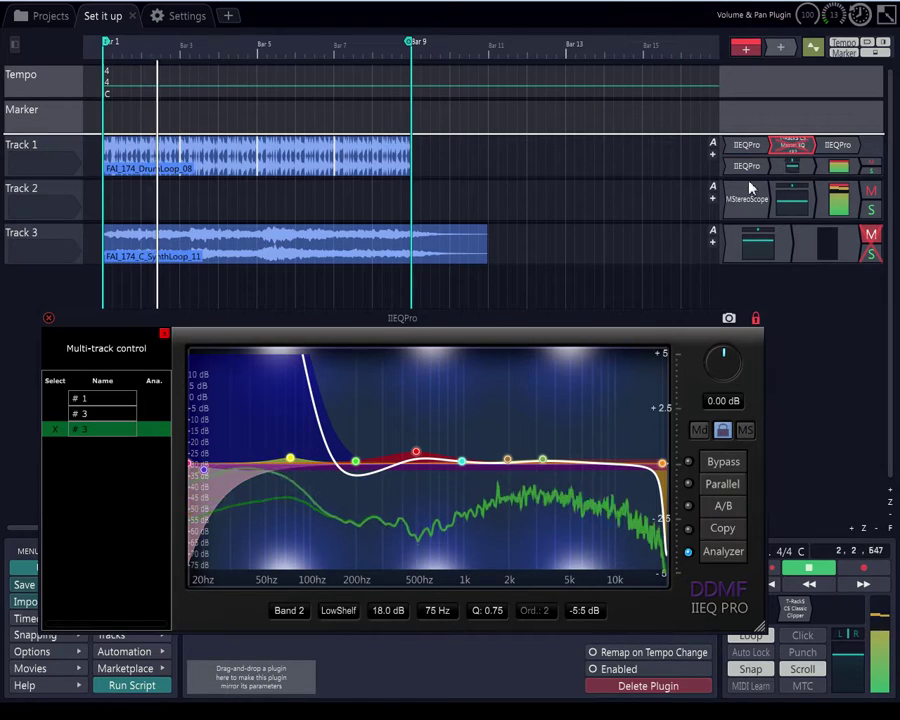
ctrl+click(753, 168)
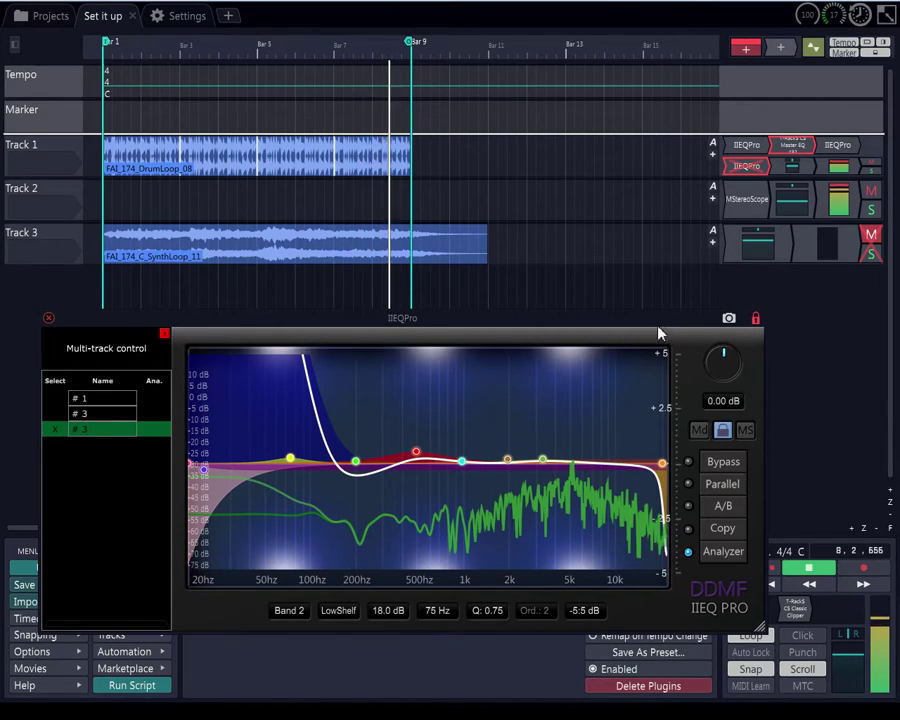
double_click(789, 148)
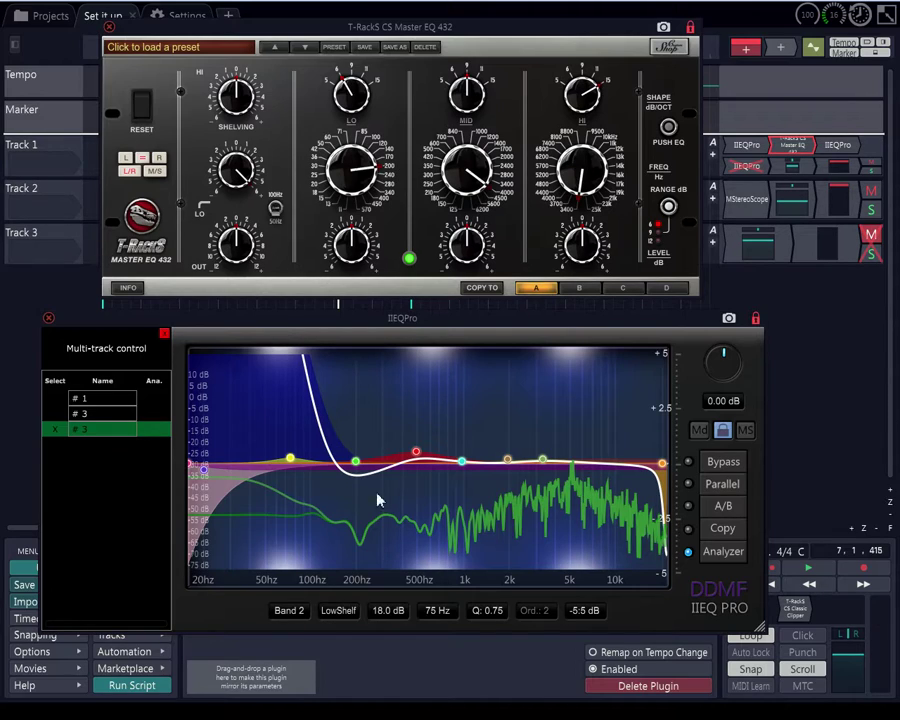
click(806, 569)
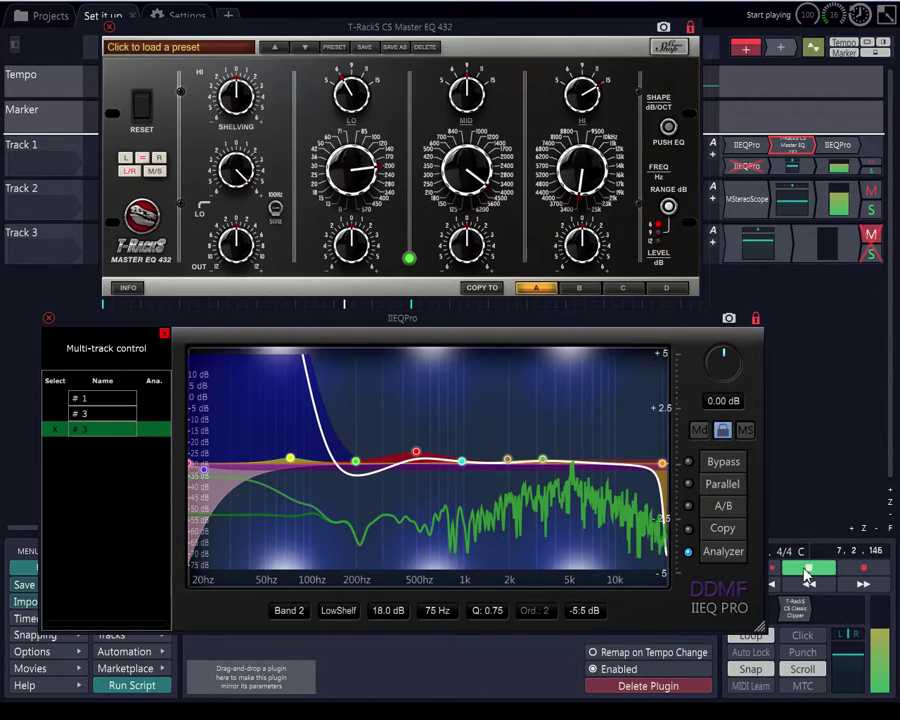
Switch the Master EQ 432's low shelf to 100 Hz, set IIEQPro band 2 to 201 Hz and compare both during playback.
click(758, 170)
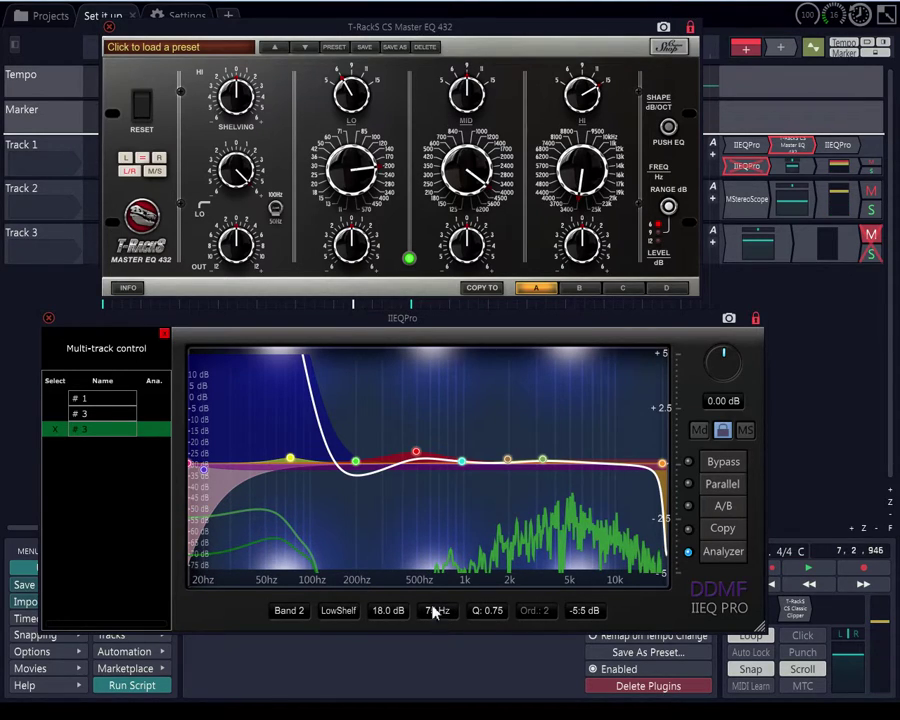
click(276, 211)
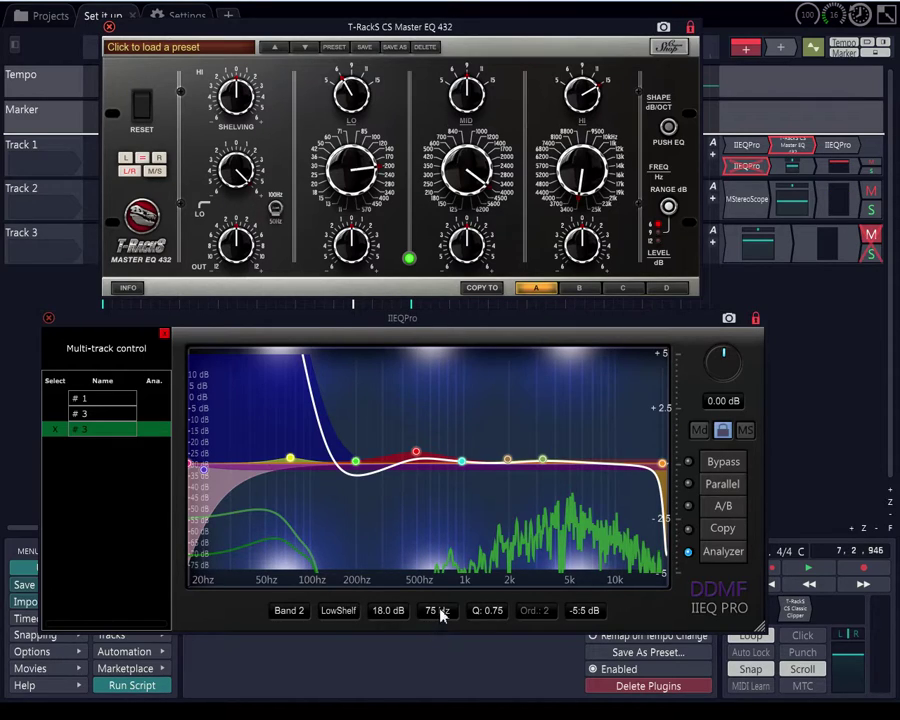
drag(438, 612, 447, 578)
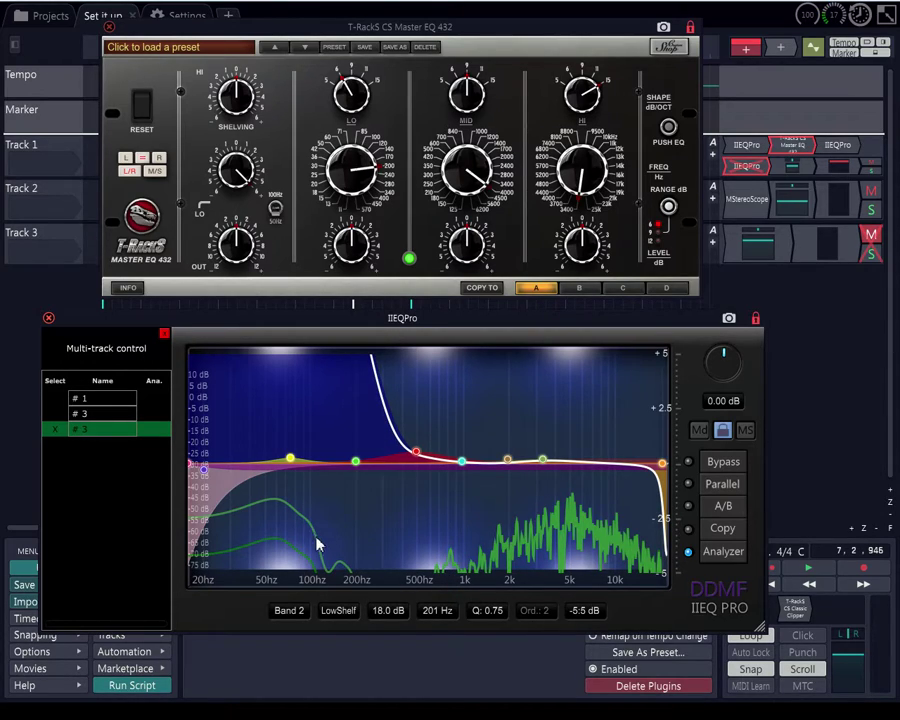
click(807, 568)
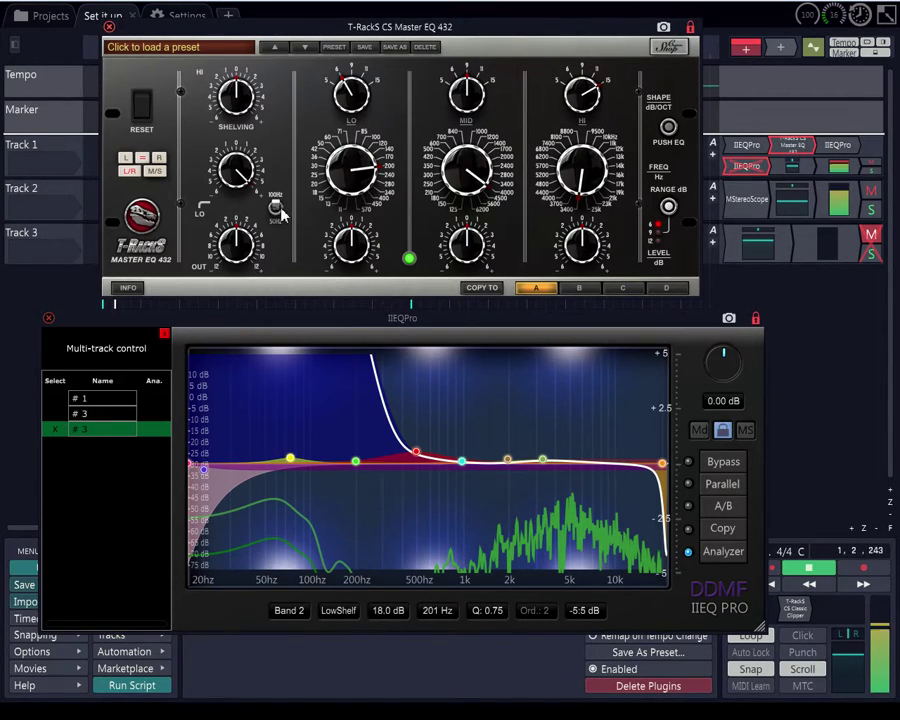
ctrl+click(793, 150)
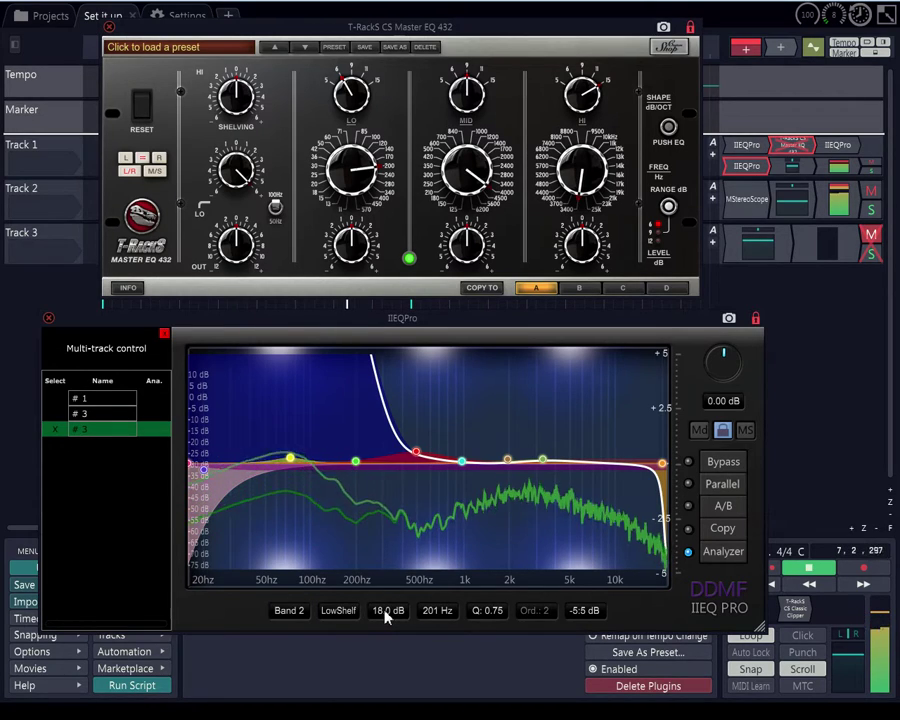
Try IIEQPro band 2's low shelf at 12.0 dB and 6.0 dB gain during playback, and switch to the Master EQ 432 for comparison.
drag(385, 614, 379, 658)
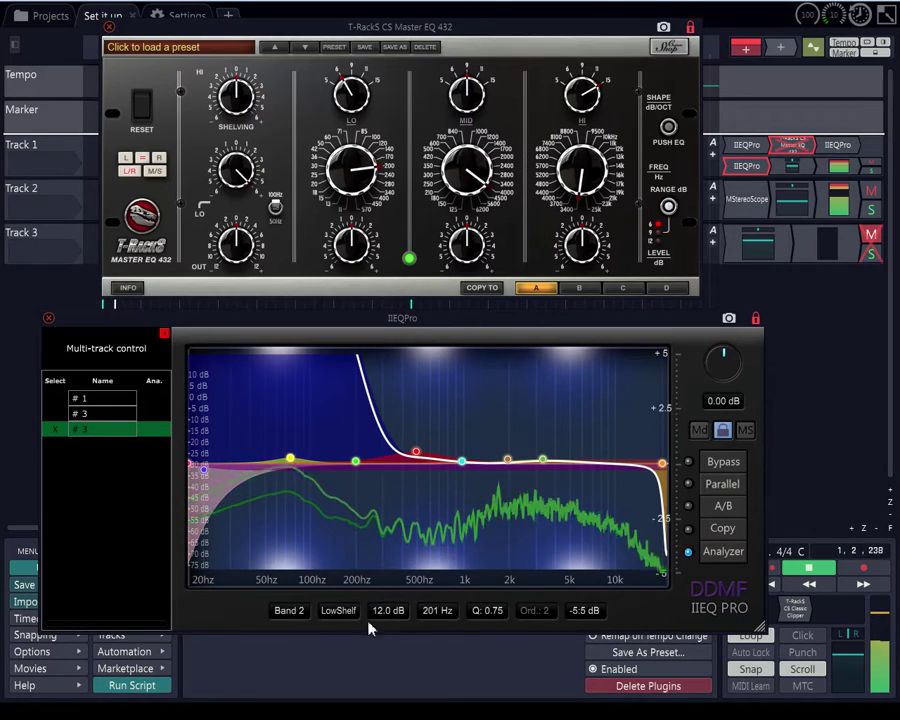
drag(383, 619, 381, 666)
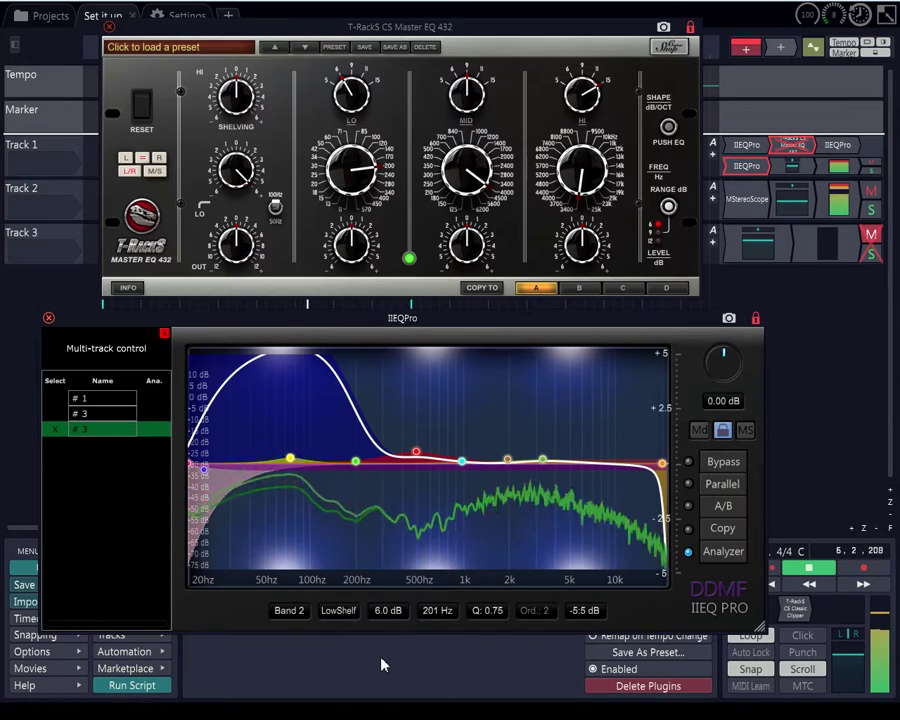
ctrl+click(790, 148)
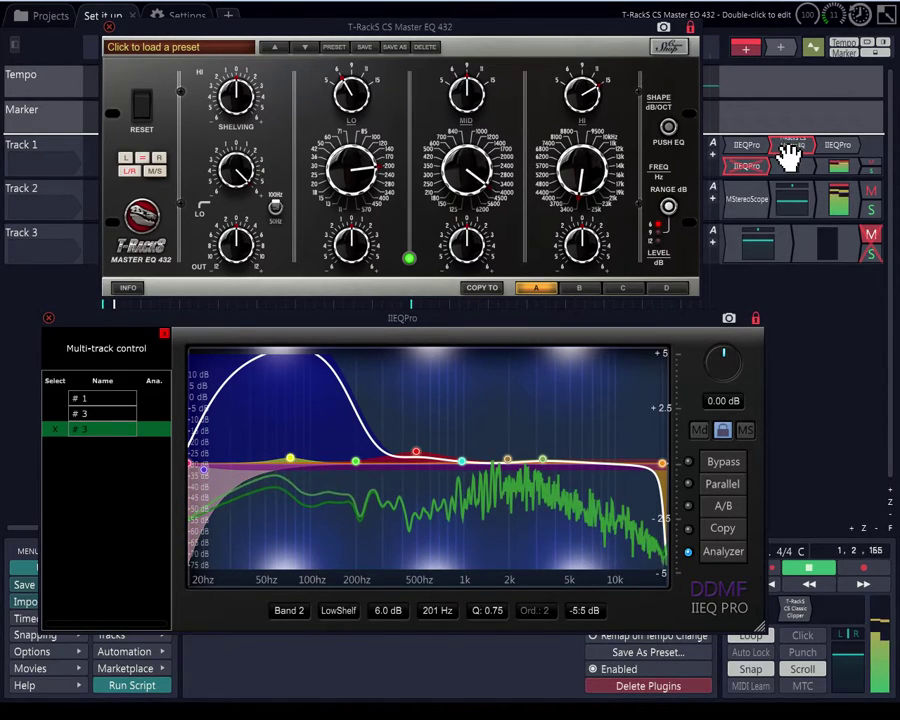
Stop playback and set IIEQPro band 2's low shelf gain to 0.1 dB.
click(808, 567)
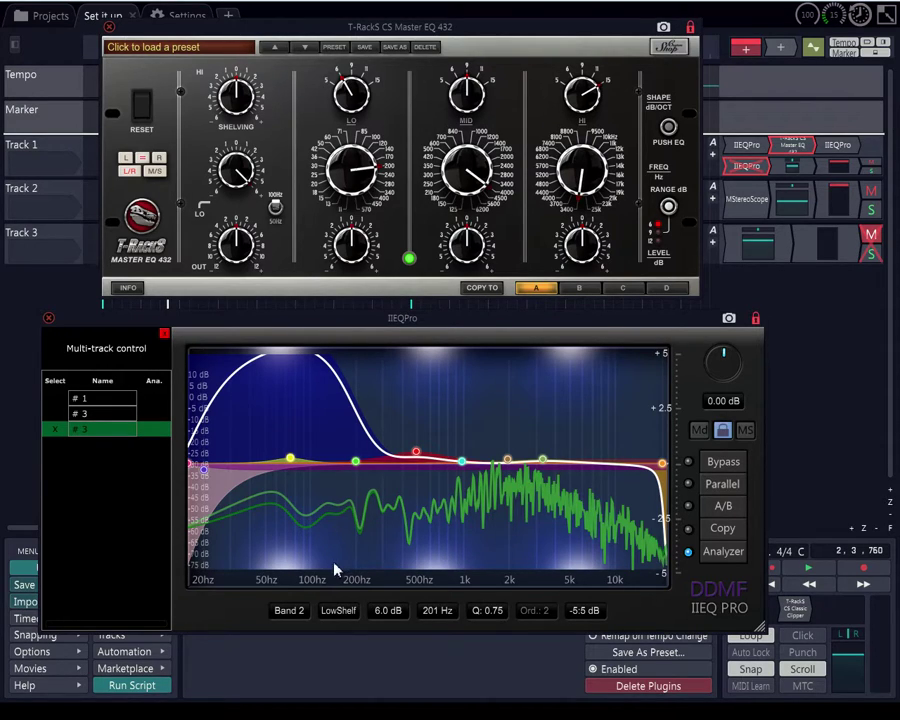
scroll(380, 618, down, 1)
drag(380, 622, 381, 662)
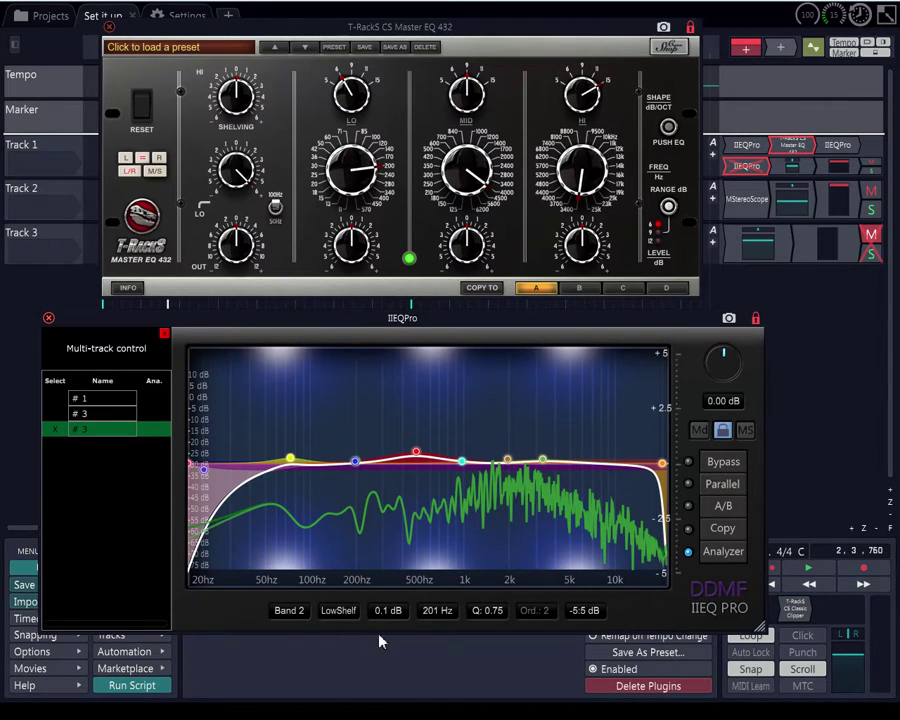
Review the filter type, gain, frequency and Q settings of IIEQPro bands 1, 2 and 3.
click(289, 611)
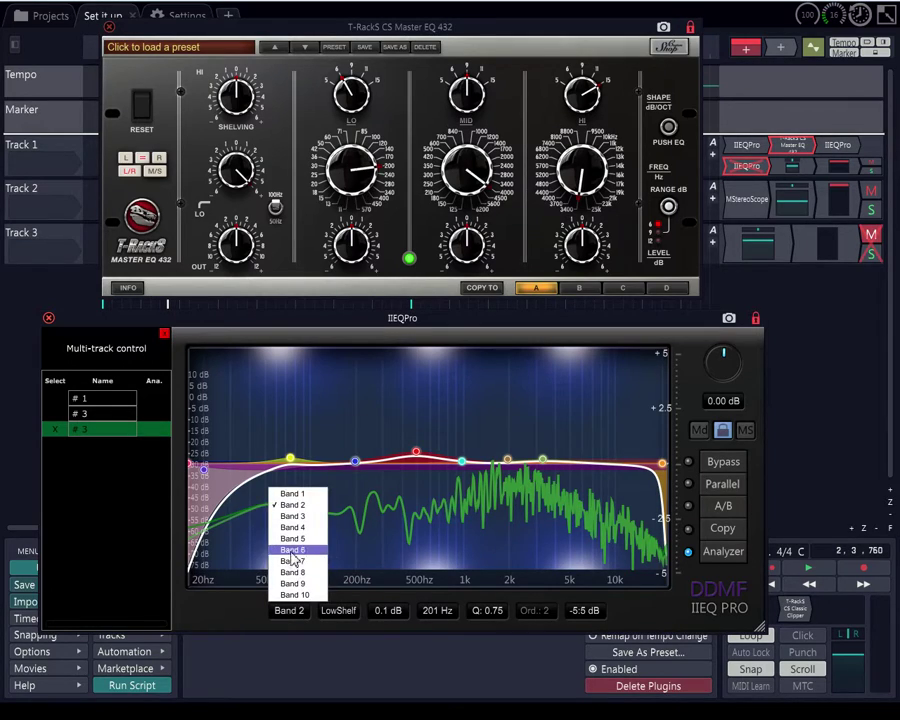
click(294, 493)
click(289, 611)
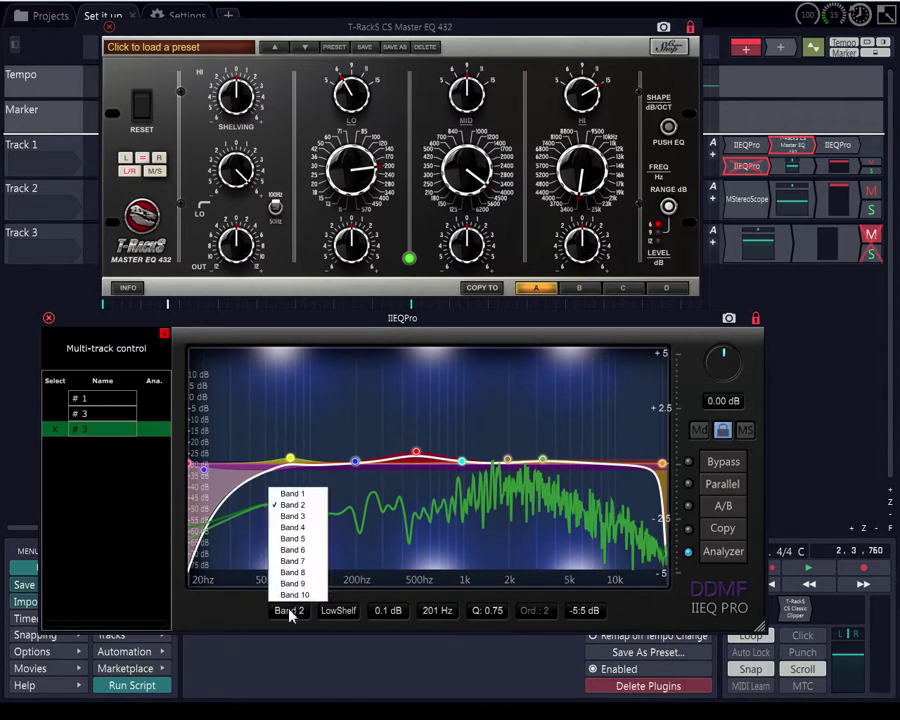
click(295, 495)
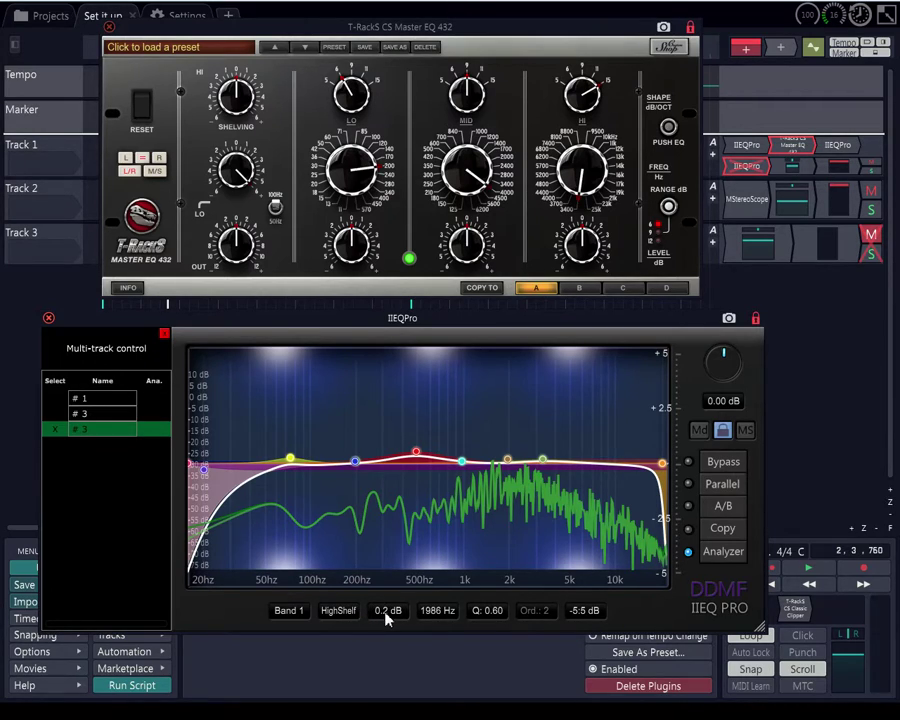
click(300, 608)
click(291, 504)
click(292, 612)
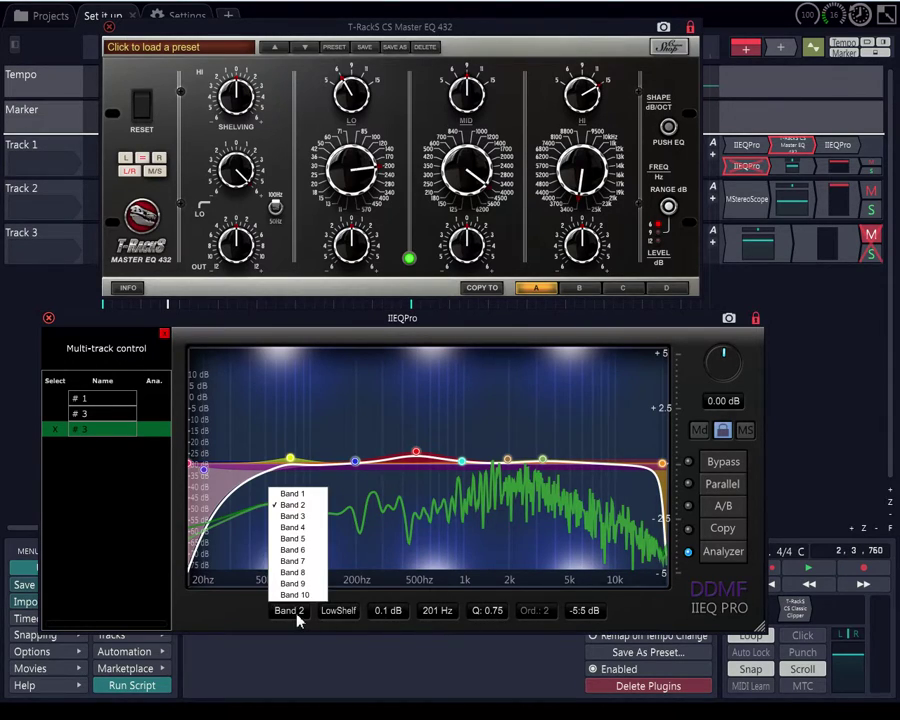
click(291, 516)
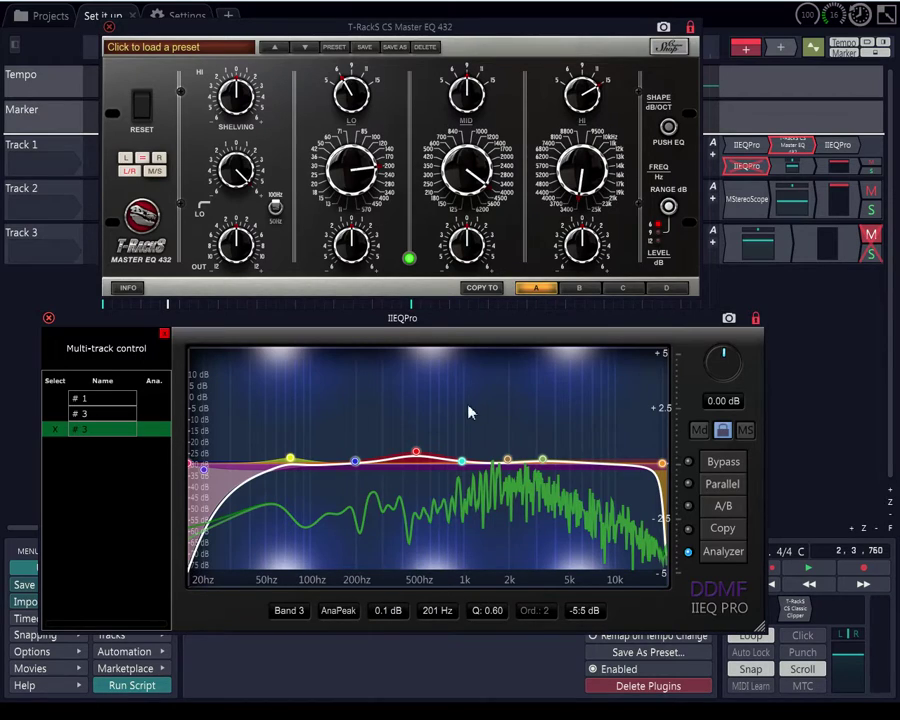
Set the Q of IIEQPro band 4, the 1000 Hz analog peak, to 0.60.
click(296, 609)
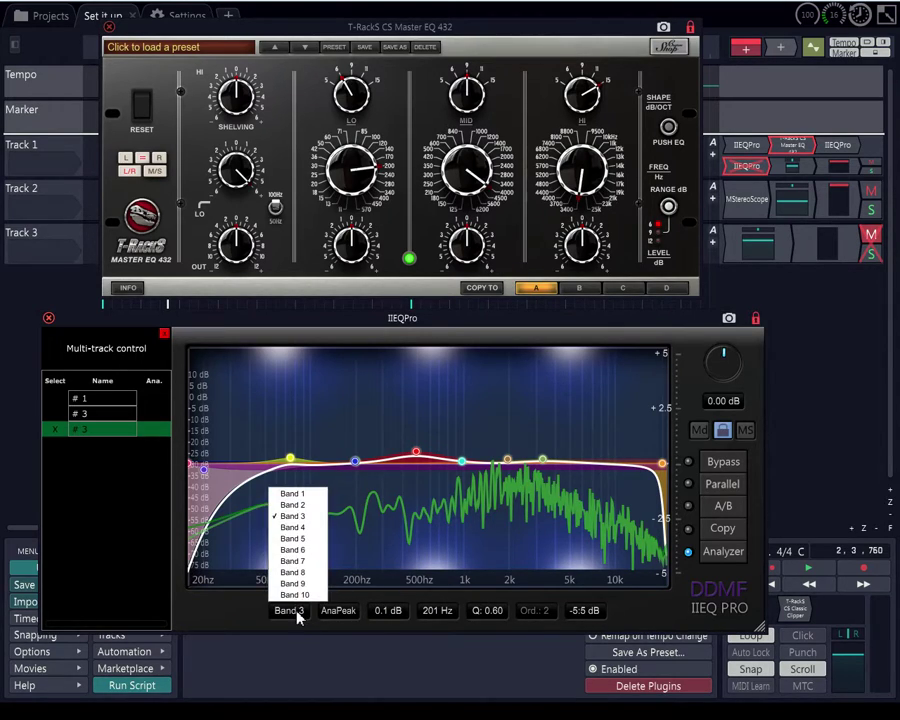
click(286, 536)
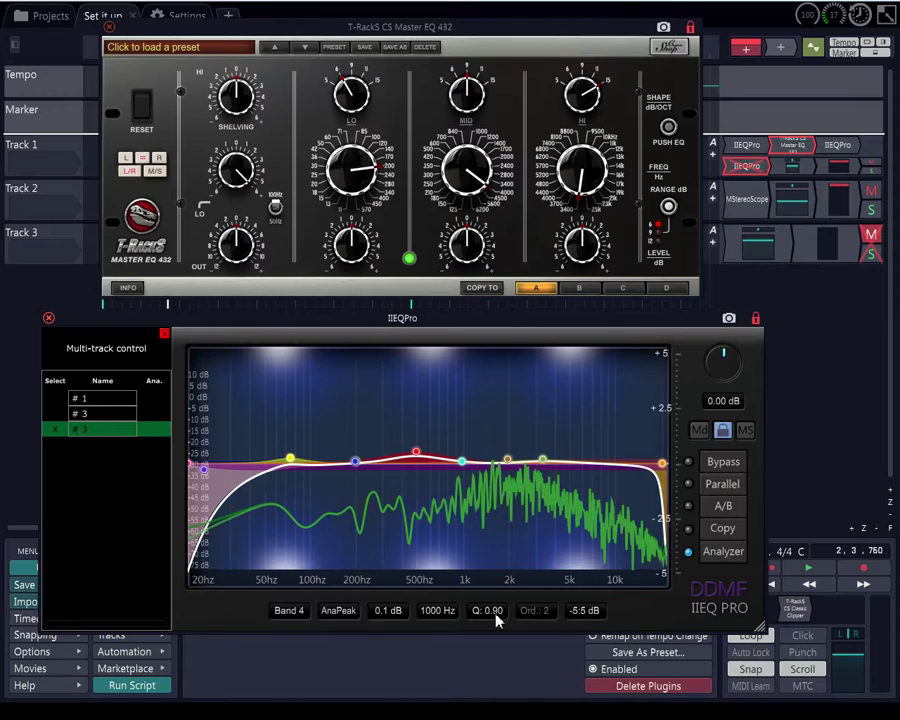
drag(497, 627, 497, 630)
drag(497, 638, 460, 585)
drag(493, 622, 495, 626)
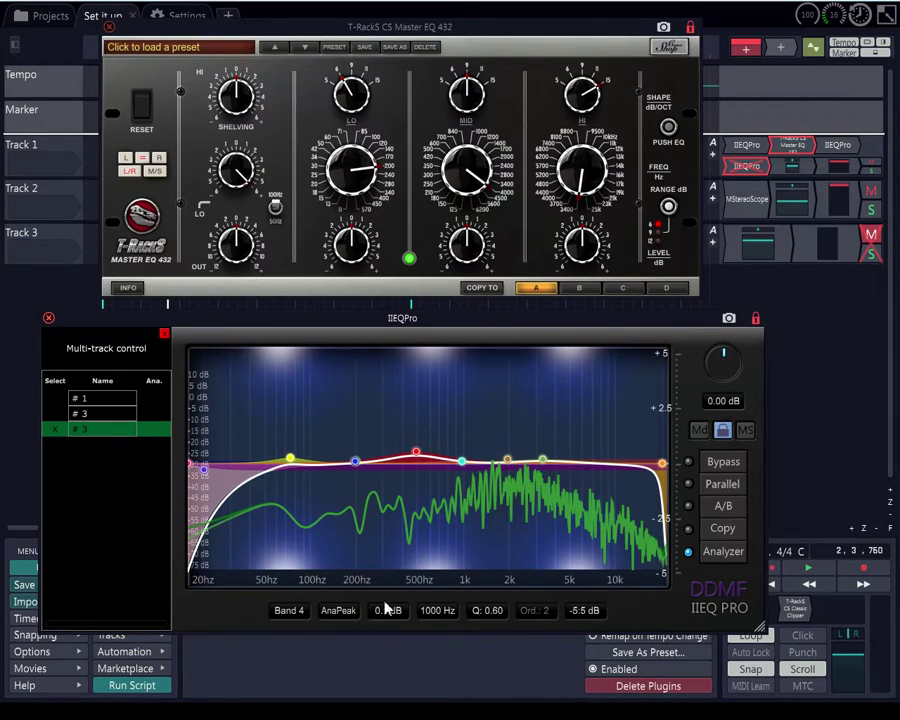
Review the filter type, gain, frequency and Q settings of IIEQPro bands 5 through 10 in order.
click(296, 611)
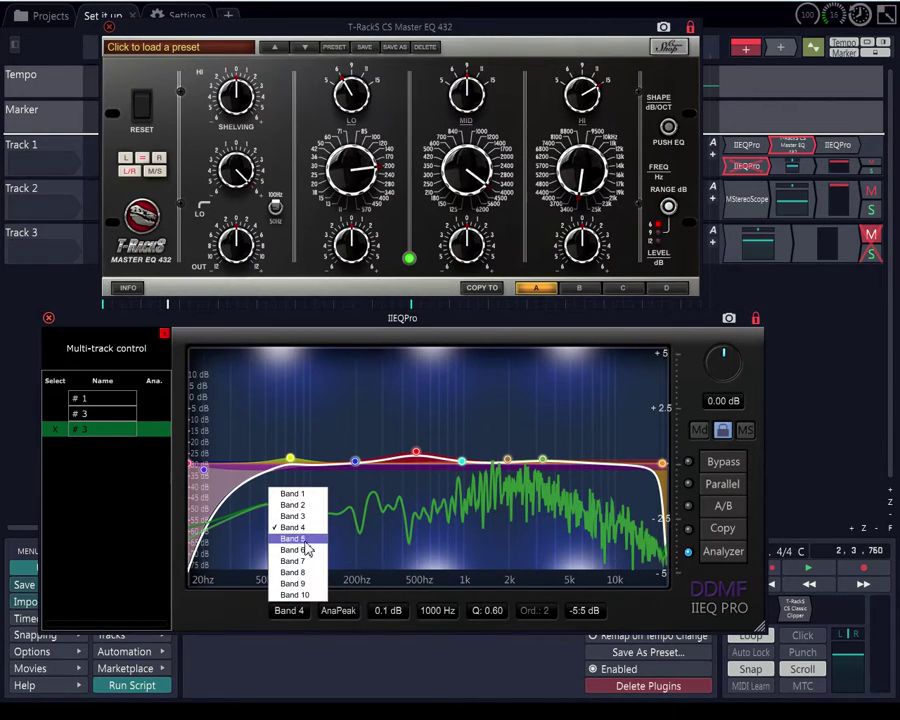
click(294, 539)
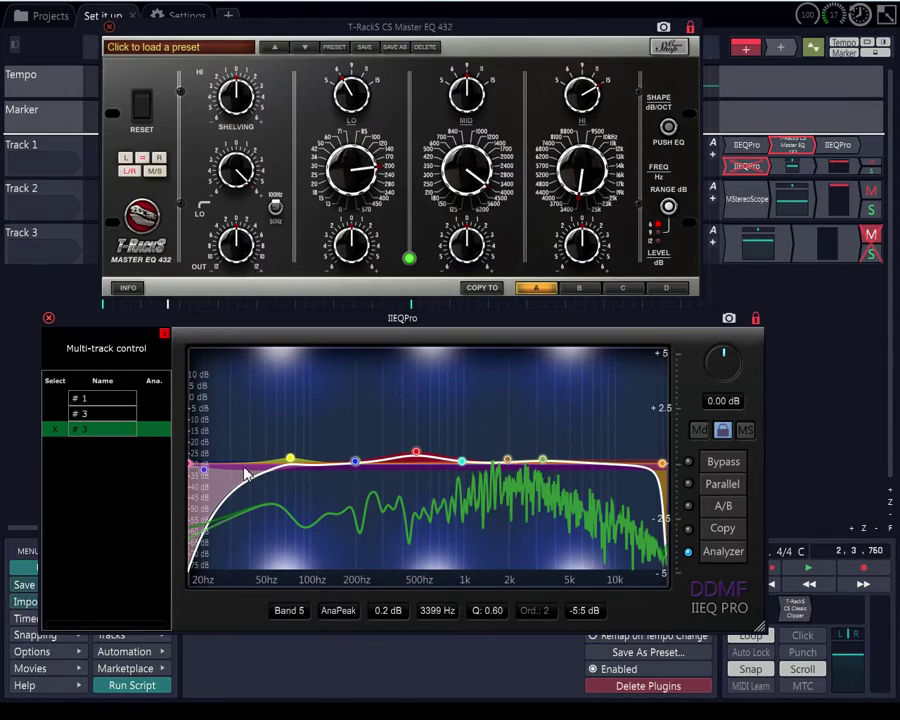
click(289, 610)
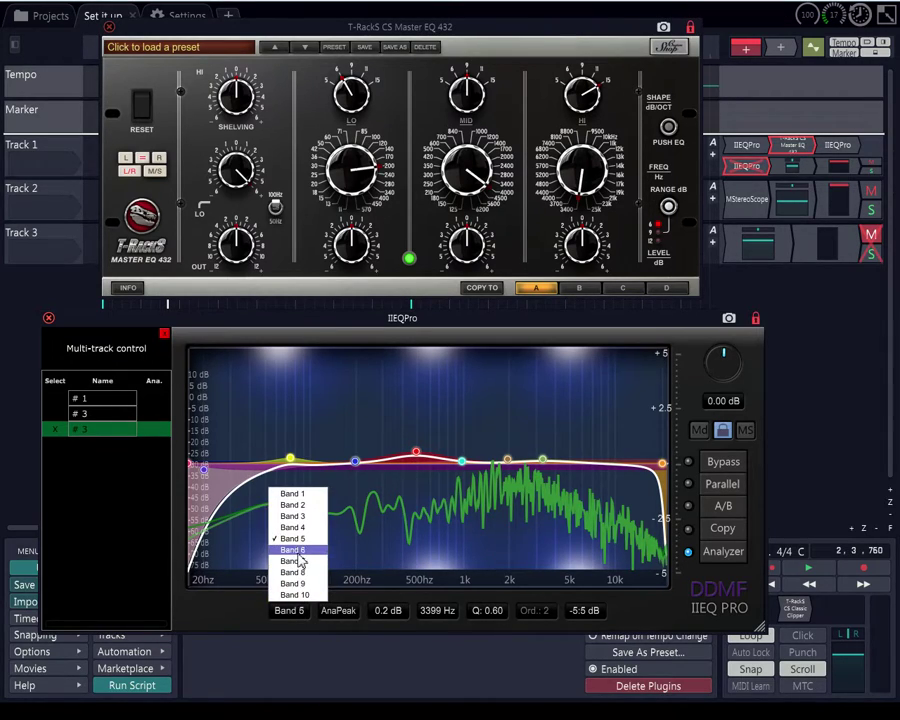
click(295, 564)
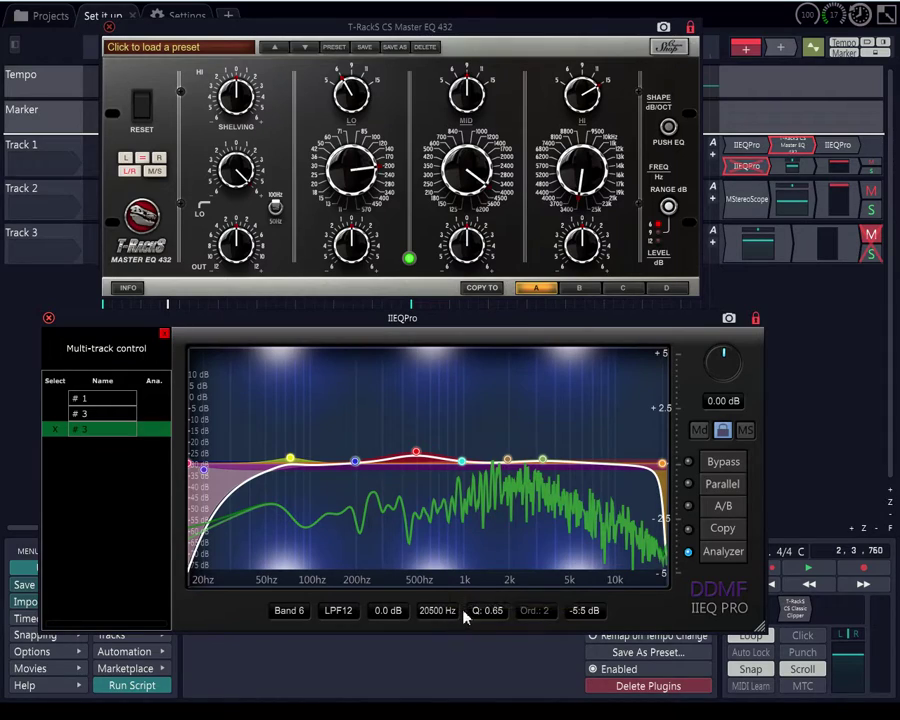
click(290, 610)
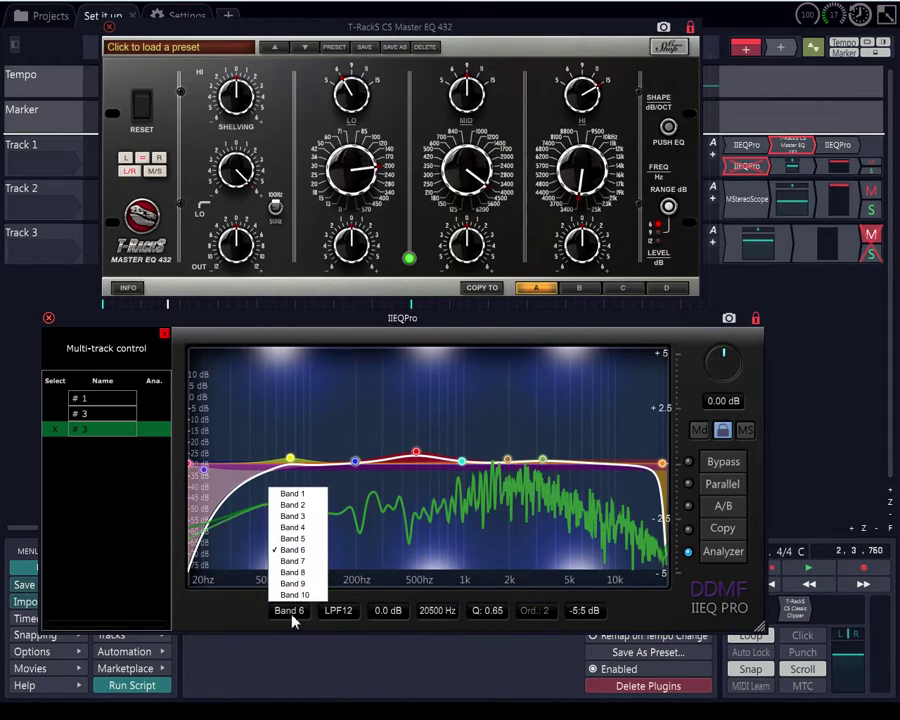
click(292, 562)
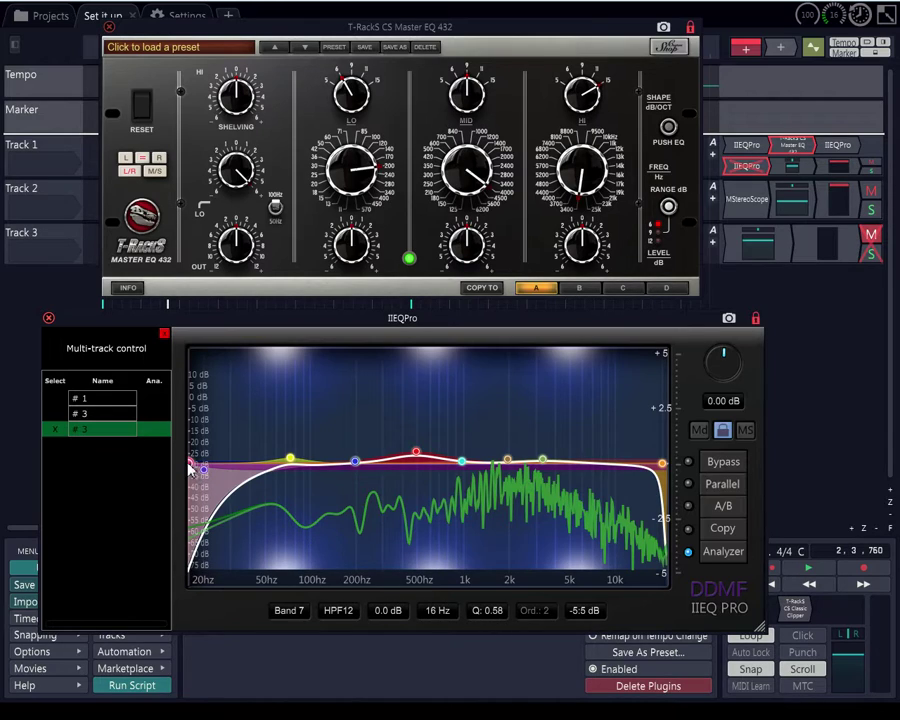
click(282, 612)
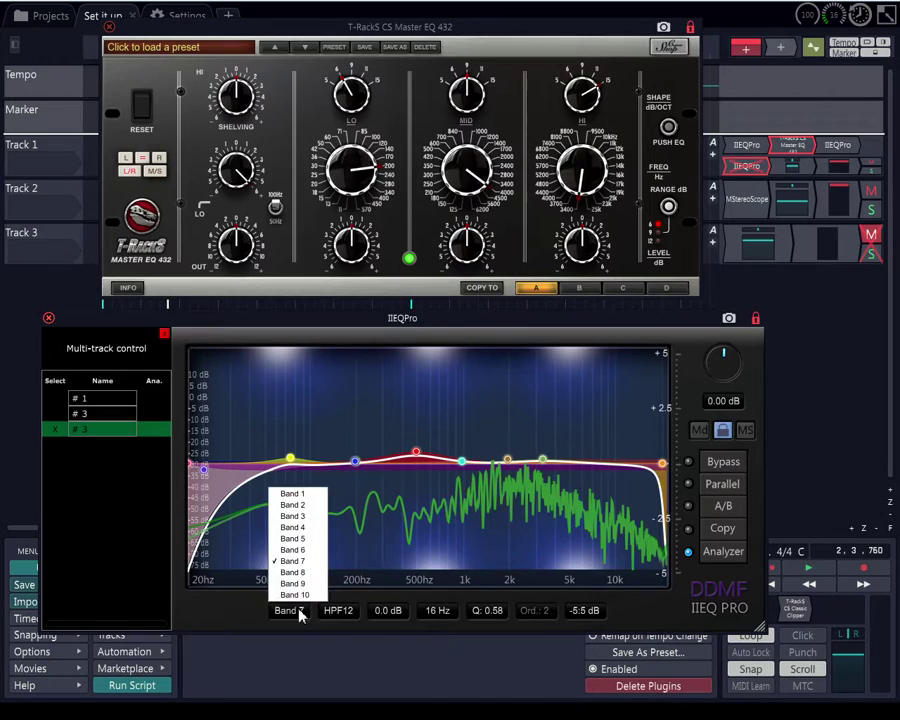
click(293, 572)
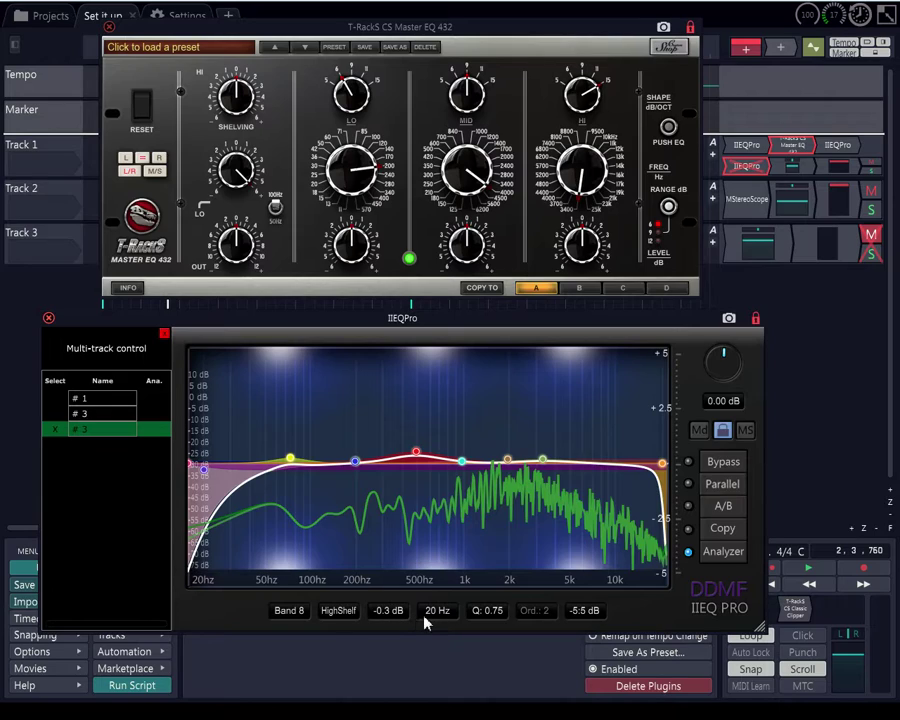
click(286, 611)
click(293, 583)
click(289, 610)
click(291, 592)
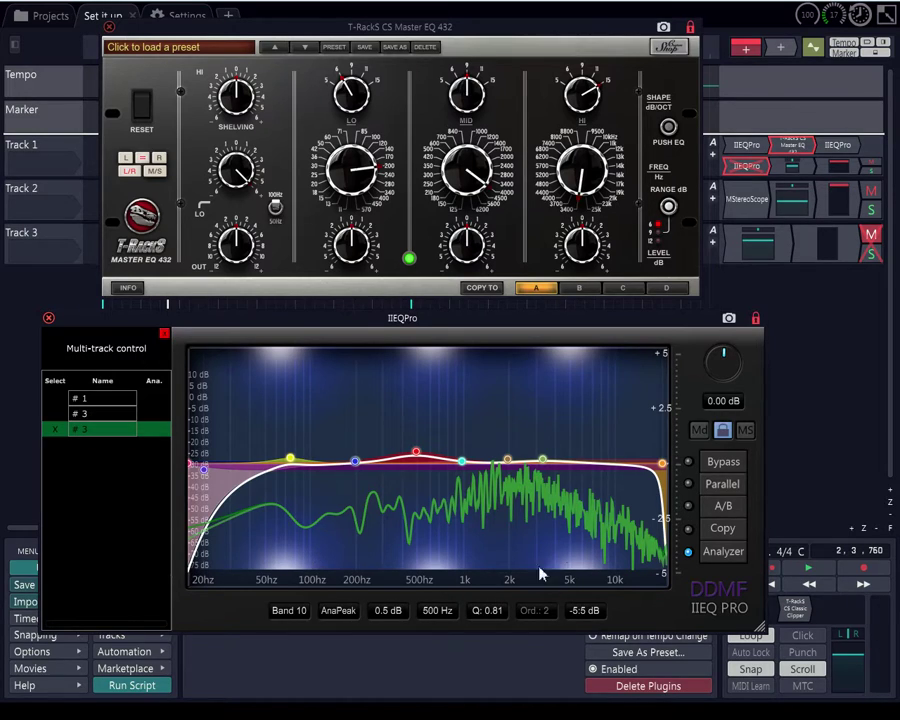
drag(607, 330, 610, 266)
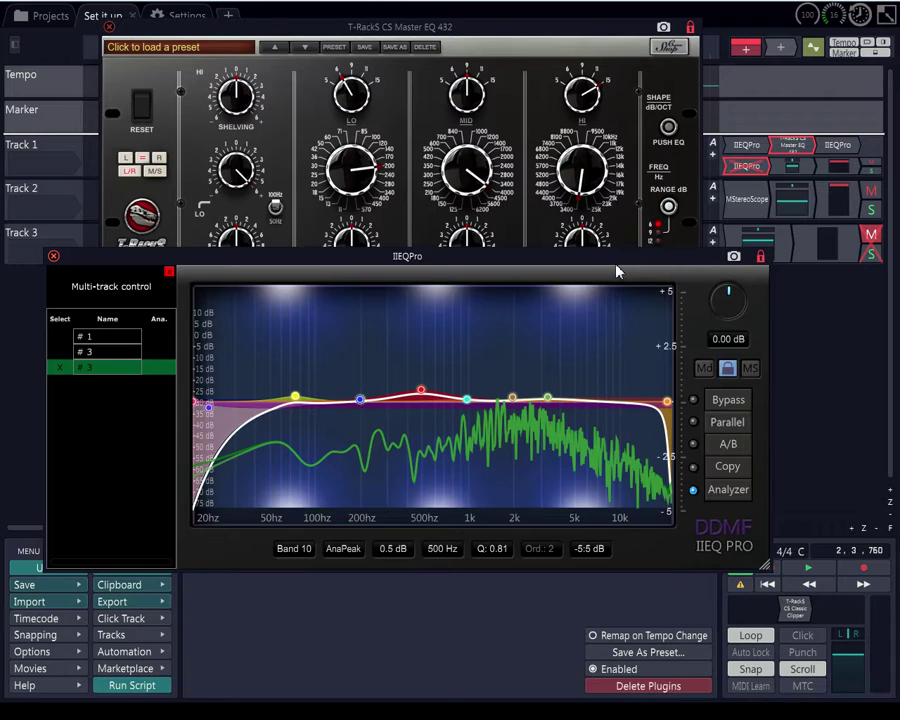
drag(617, 266, 631, 318)
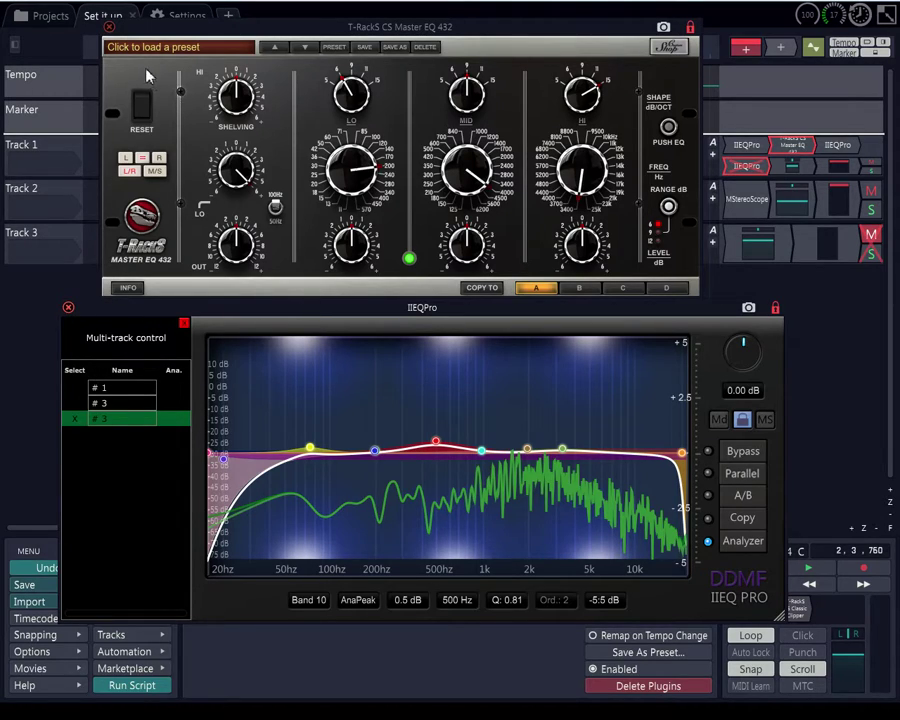
drag(371, 313, 371, 92)
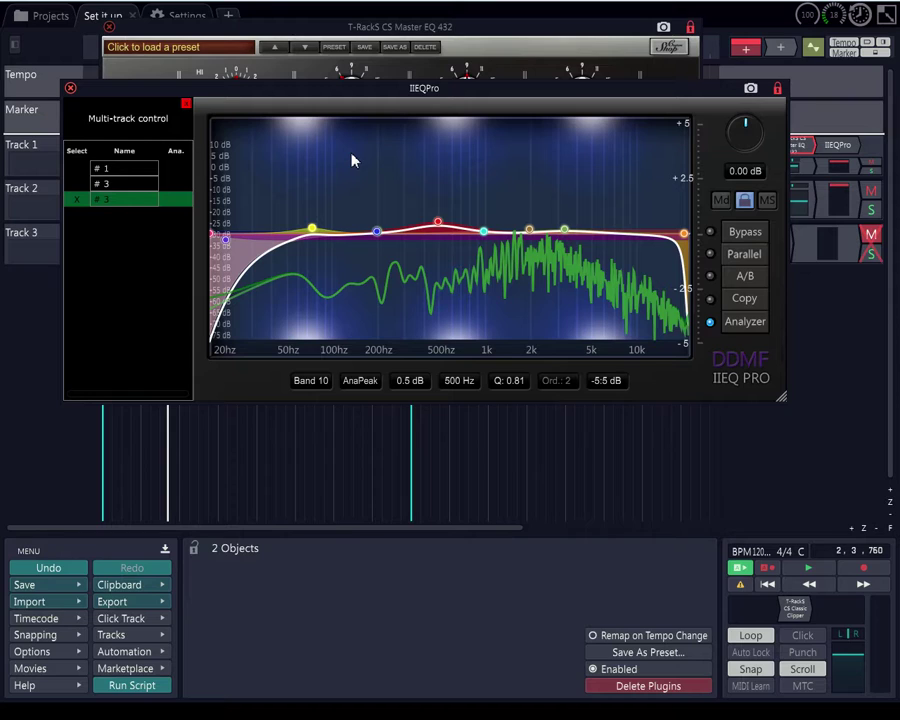
drag(342, 91, 370, 312)
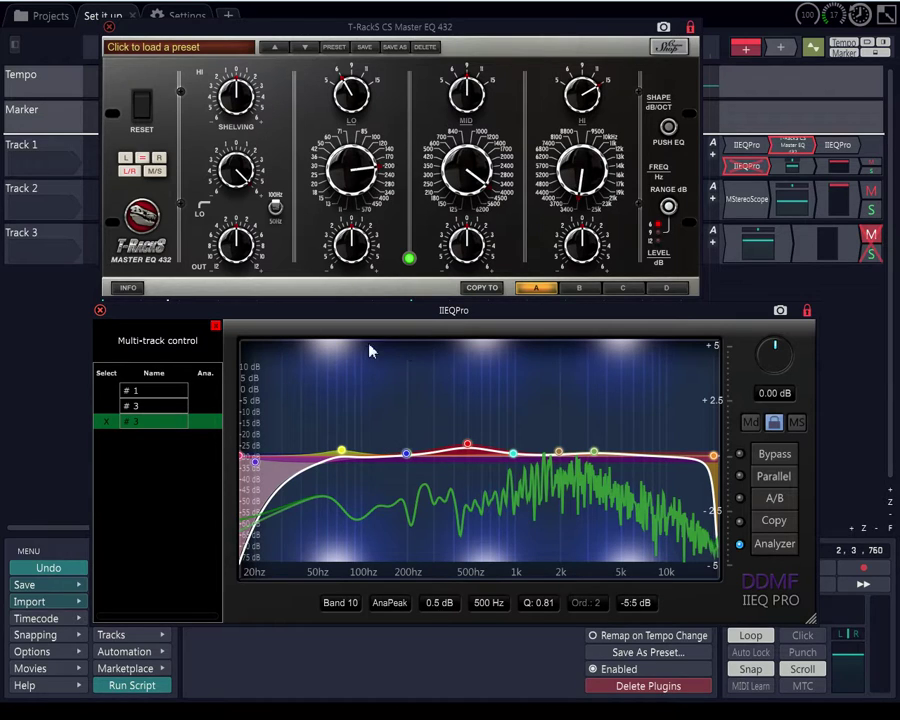
Arrange the Master EQ 432 window above the IIEQPro window so that the controls of both EQs are visible.
drag(428, 315, 392, 280)
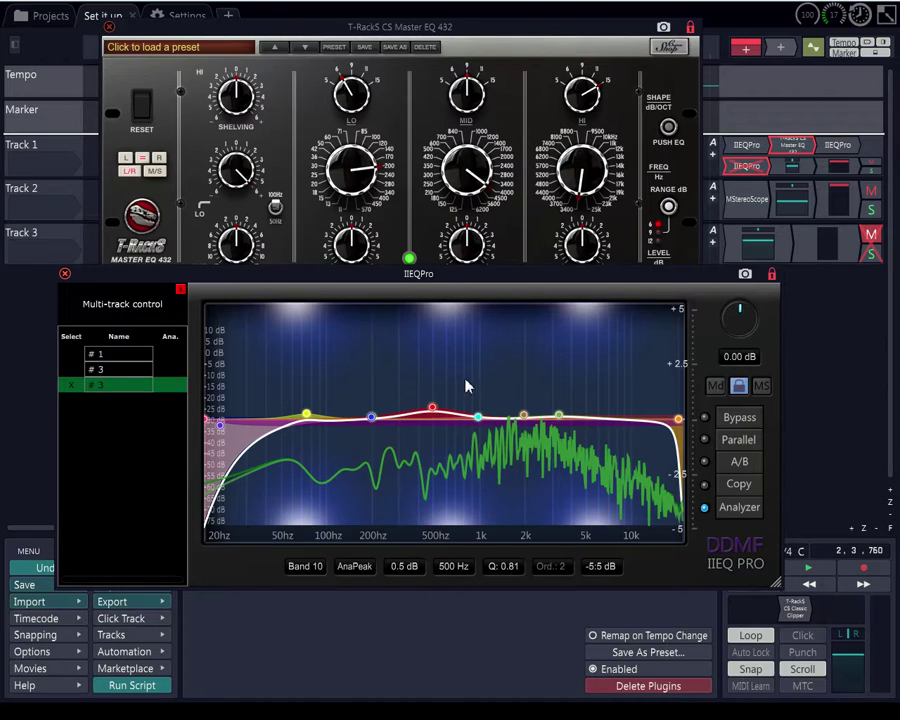
drag(468, 30, 506, 0)
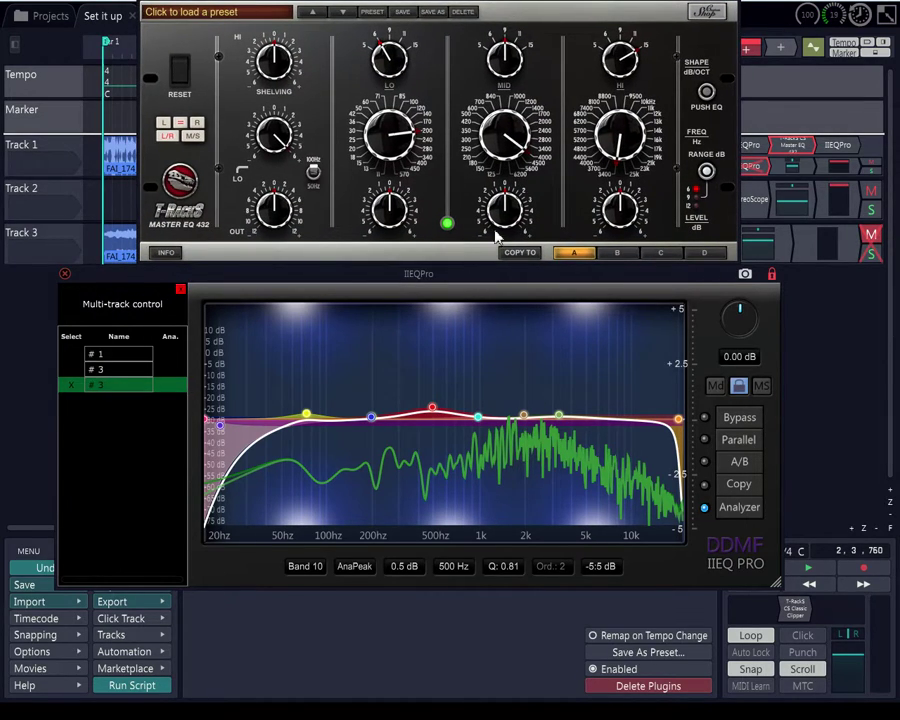
mouse_move(602, 6)
mouse_down()
mouse_move(604, 37)
mouse_move(604, 10)
mouse_move(620, 27)
mouse_move(617, 5)
mouse_move(617, 15)
mouse_up()
mouse_move(577, 286)
mouse_down()
mouse_move(580, 313)
mouse_move(619, 303)
mouse_move(585, 283)
mouse_up()
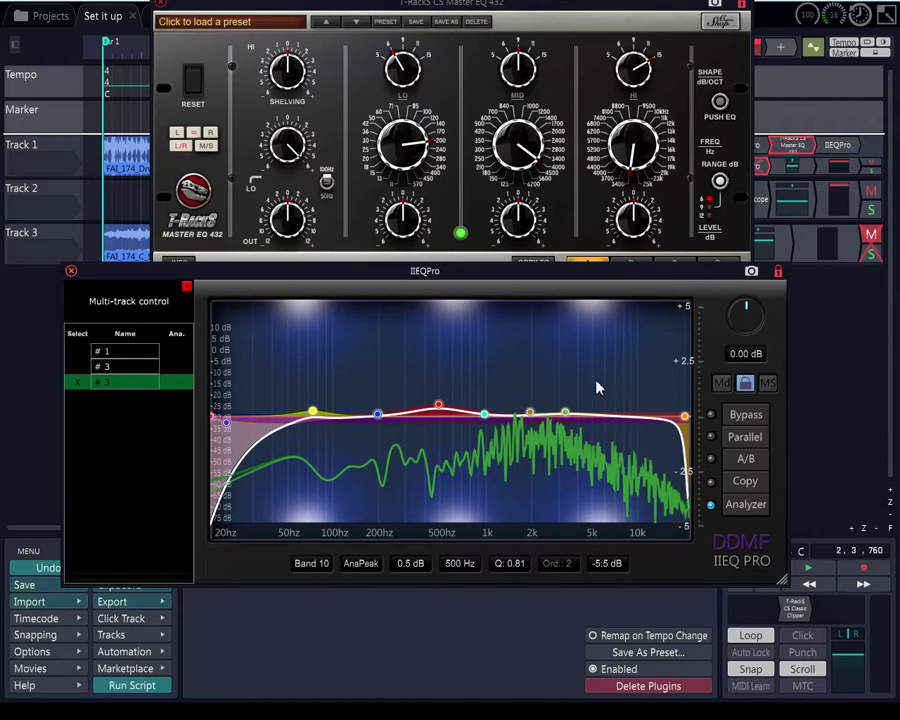
mouse_move(561, 279)
mouse_down()
mouse_move(565, 307)
mouse_move(570, 292)
mouse_up()
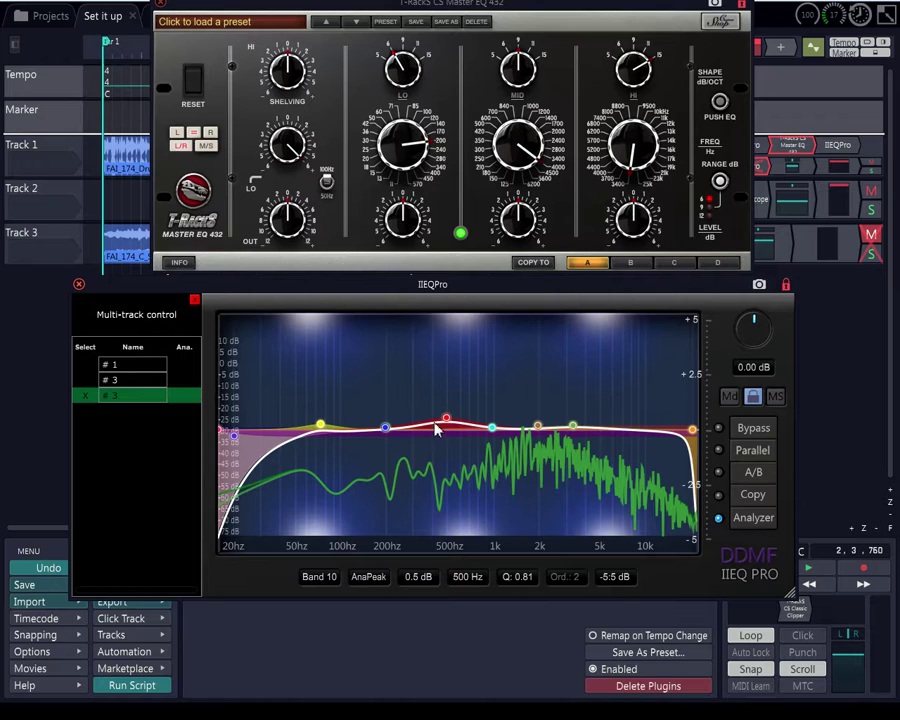
mouse_move(484, 286)
mouse_down()
mouse_move(498, 304)
mouse_move(494, 283)
mouse_up()
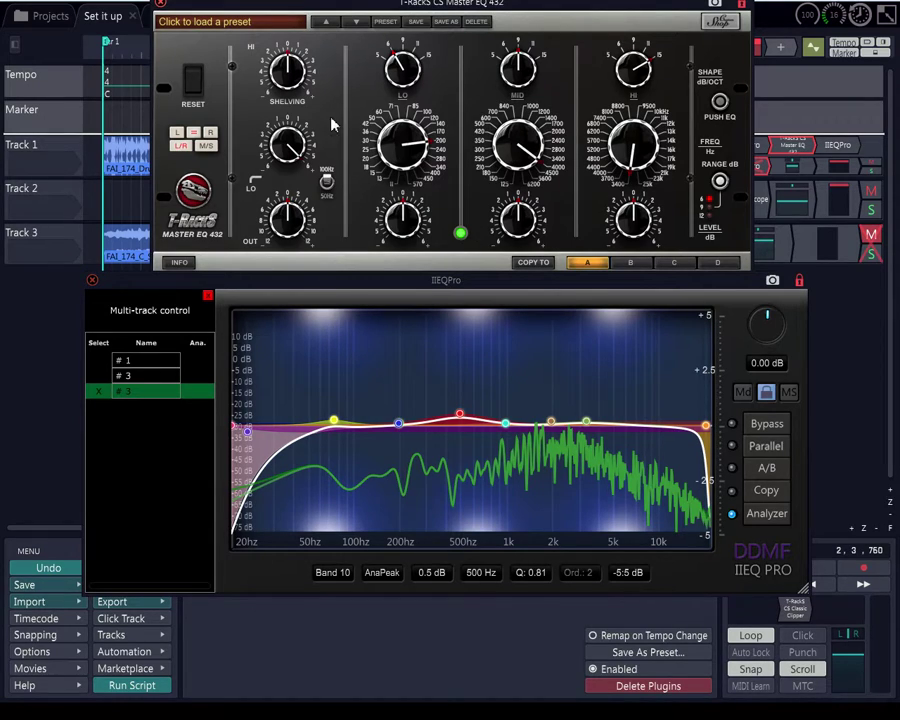
drag(327, 279, 313, 124)
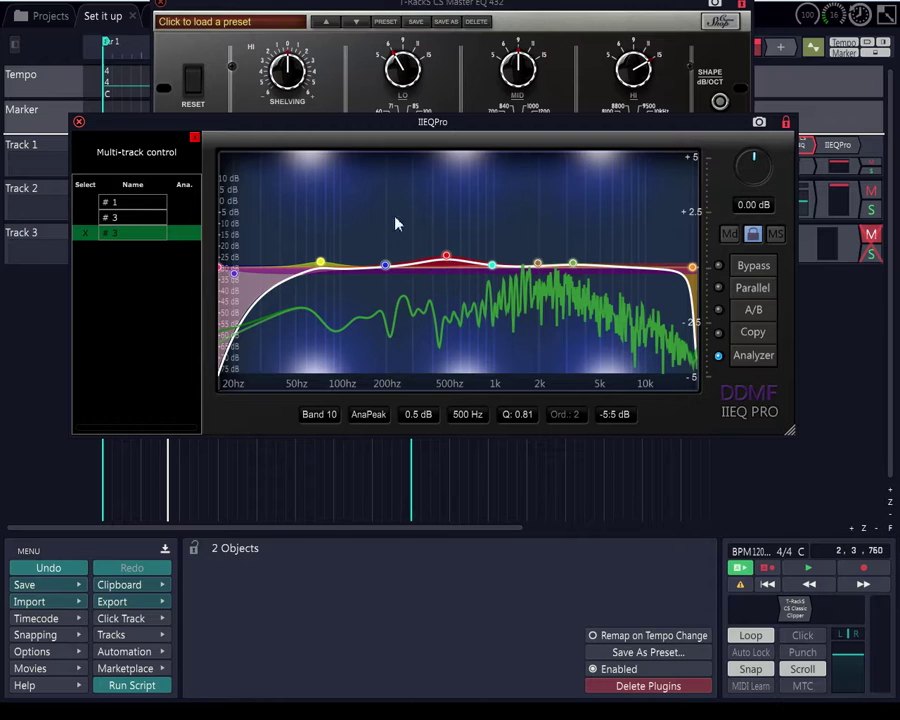
drag(438, 121, 428, 289)
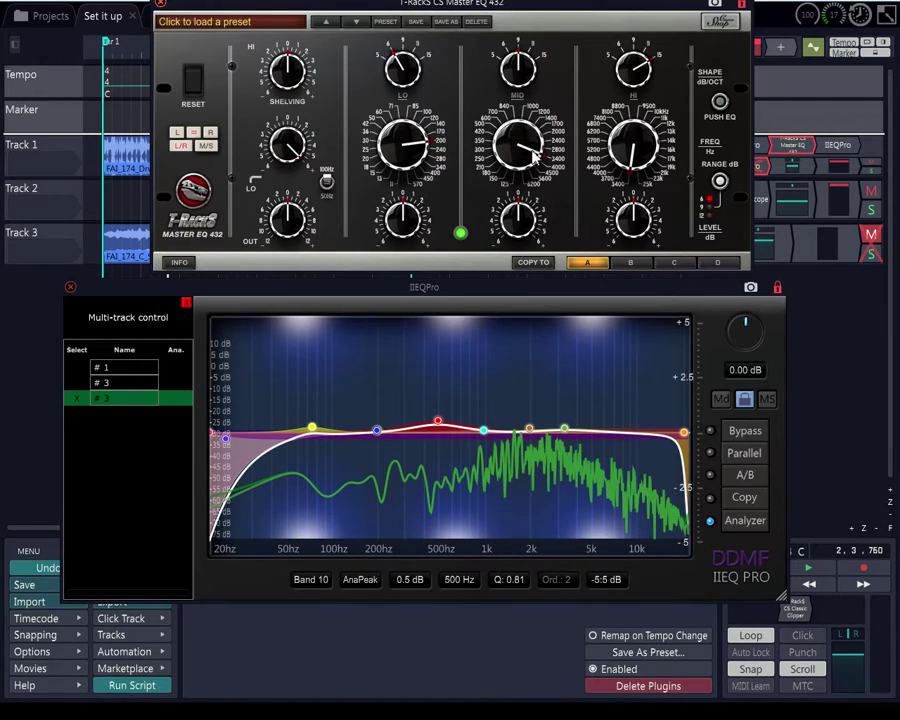
Raise the Master EQ 432's mid band frequency close to its maximum and reposition both plugin windows so they do not overlap.
mouse_move(514, 160)
mouse_down()
mouse_move(505, 262)
mouse_move(528, 155)
mouse_up()
drag(390, 4, 407, 0)
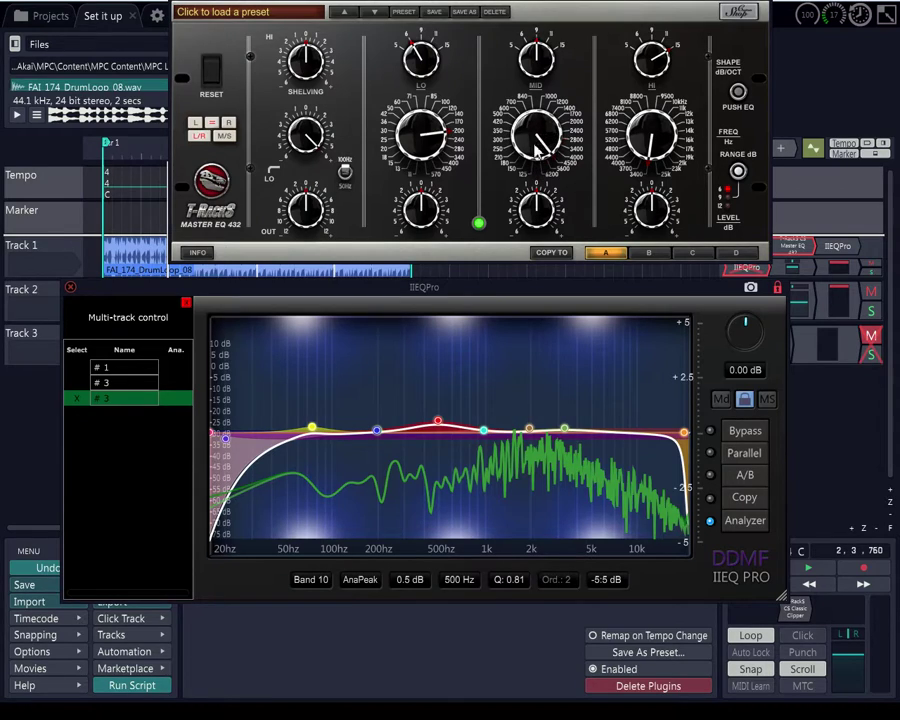
mouse_move(534, 139)
mouse_down()
mouse_move(538, 269)
mouse_move(542, 96)
mouse_move(538, 201)
mouse_move(545, 180)
mouse_move(533, 122)
mouse_move(540, 205)
mouse_move(534, 140)
mouse_up()
drag(581, 146, 560, 362)
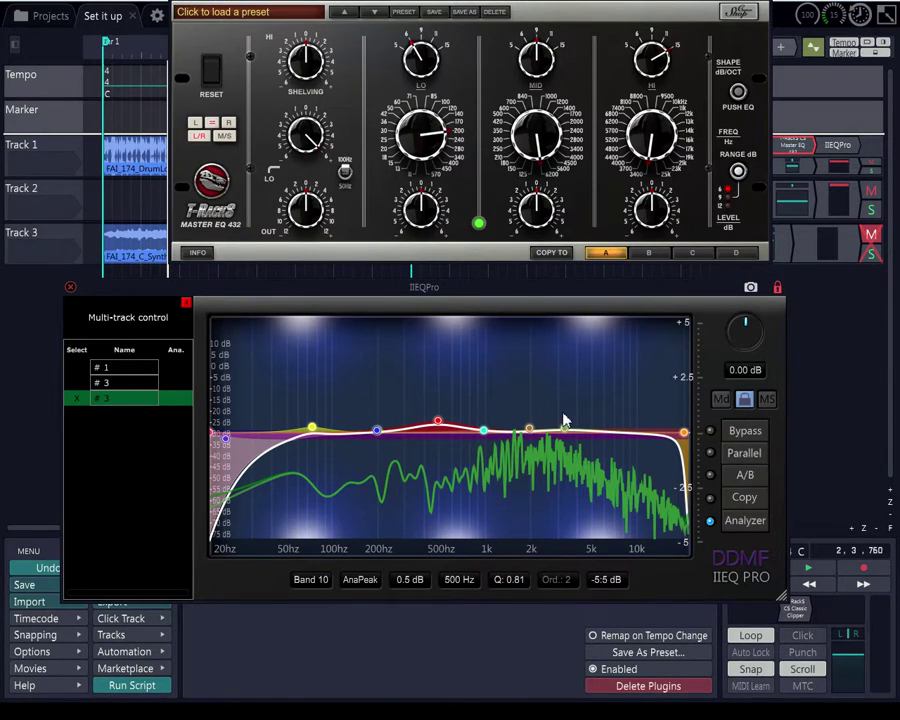
mouse_move(623, 291)
mouse_down()
mouse_move(643, 268)
mouse_move(622, 279)
mouse_up()
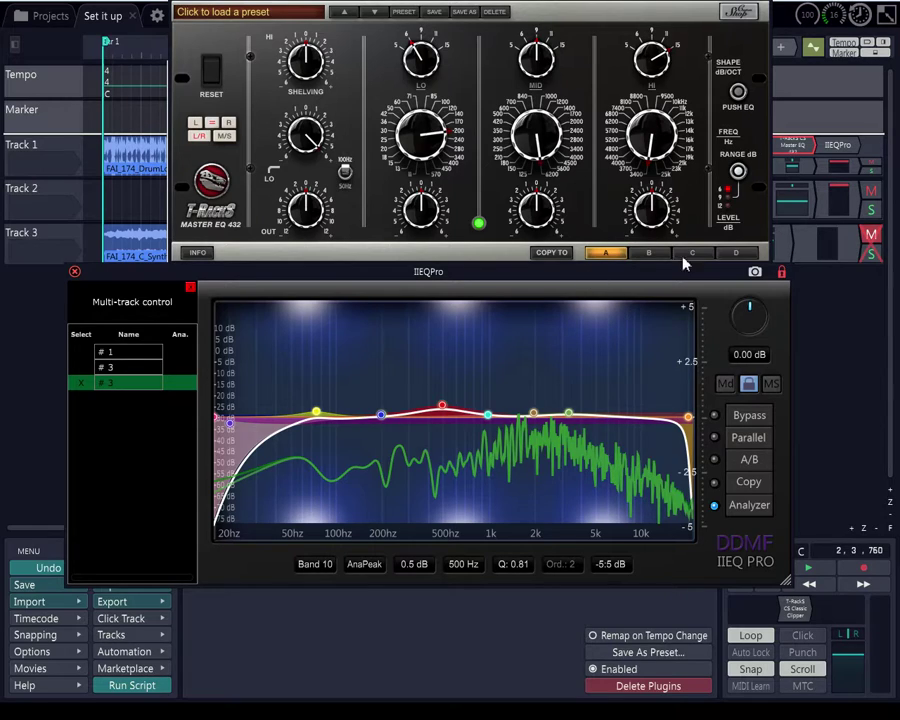
drag(619, 281, 643, 286)
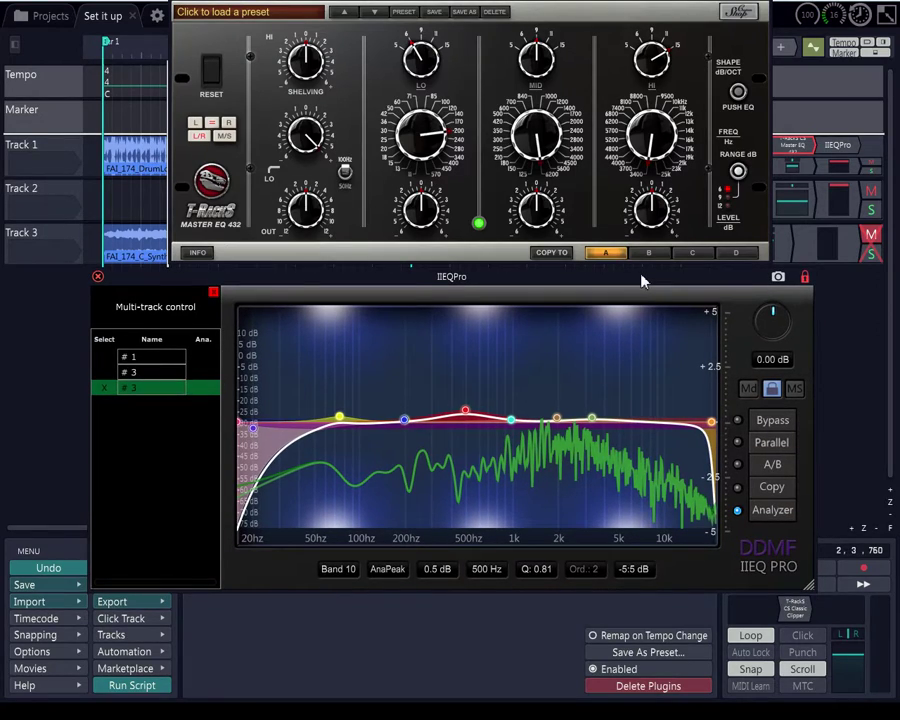